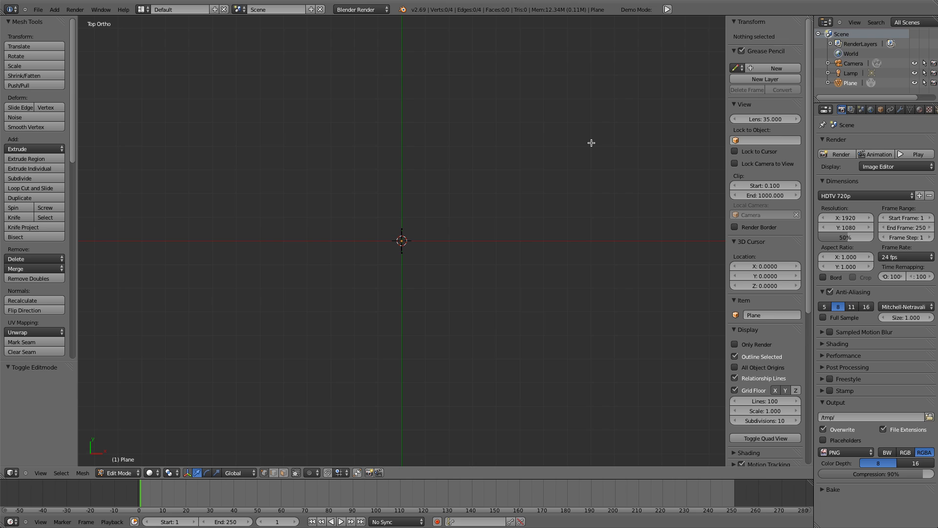
Extrude the whole plane 16 units along the X axis to form a wall
key(a)
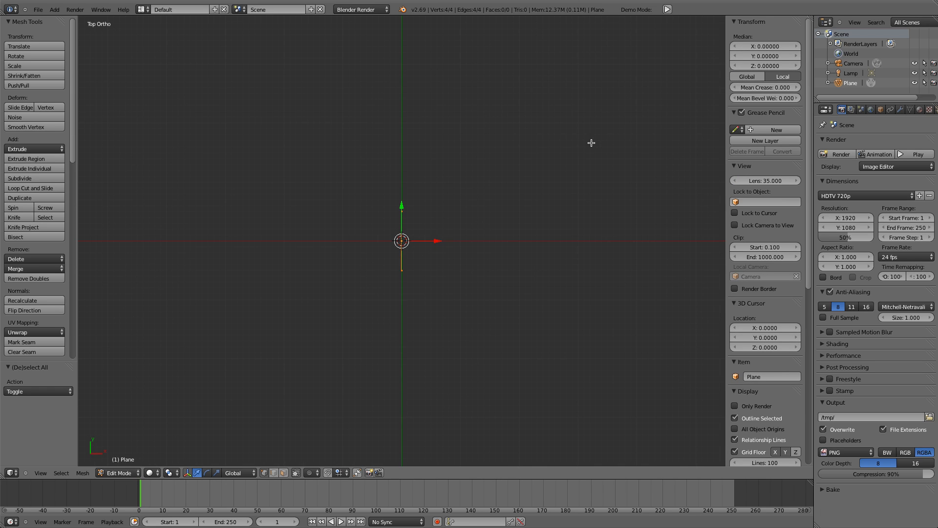
text(e)
text(16| Dy: NONE Dz: NONE (16.0000)
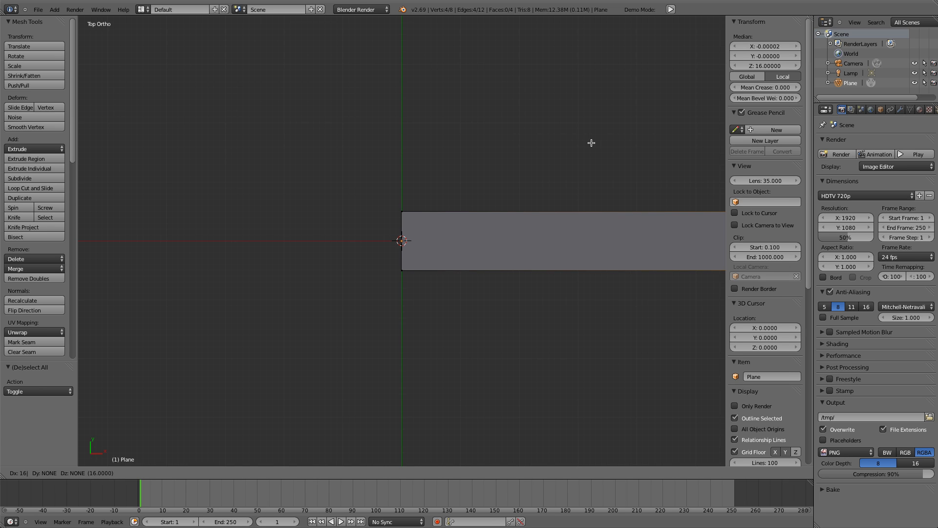
key(Return)
scroll(589, 143, down, 8)
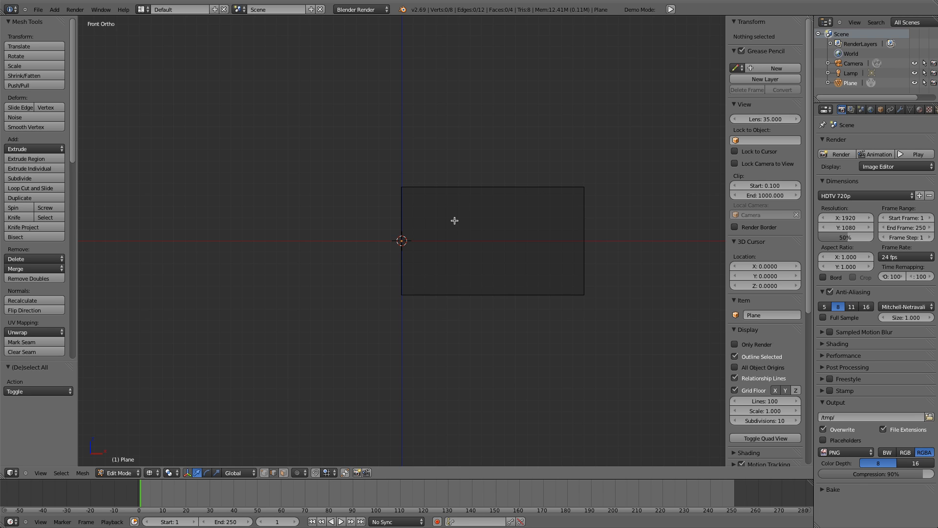
Select the edge ring running along the wall and add a vertical loop cut at about 14.5 units, near the far end
right_click(459, 188)
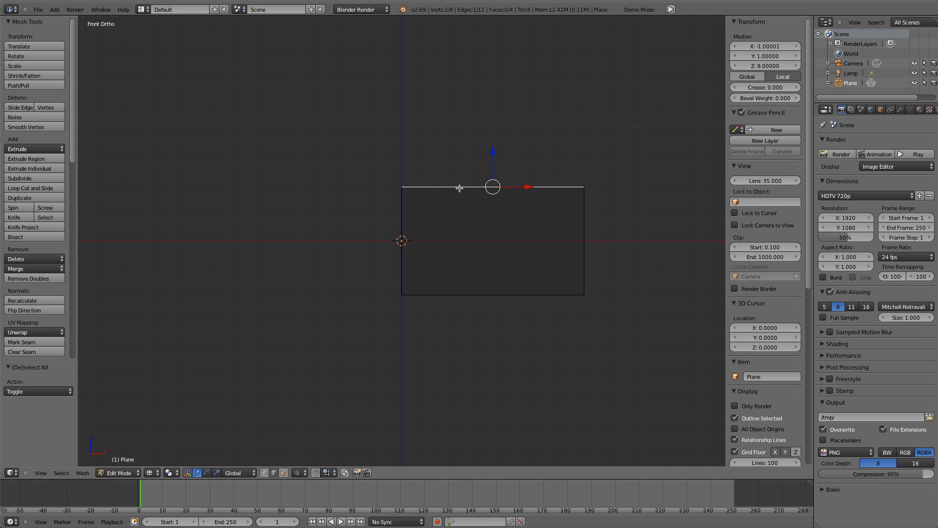
key(ctrl+e)
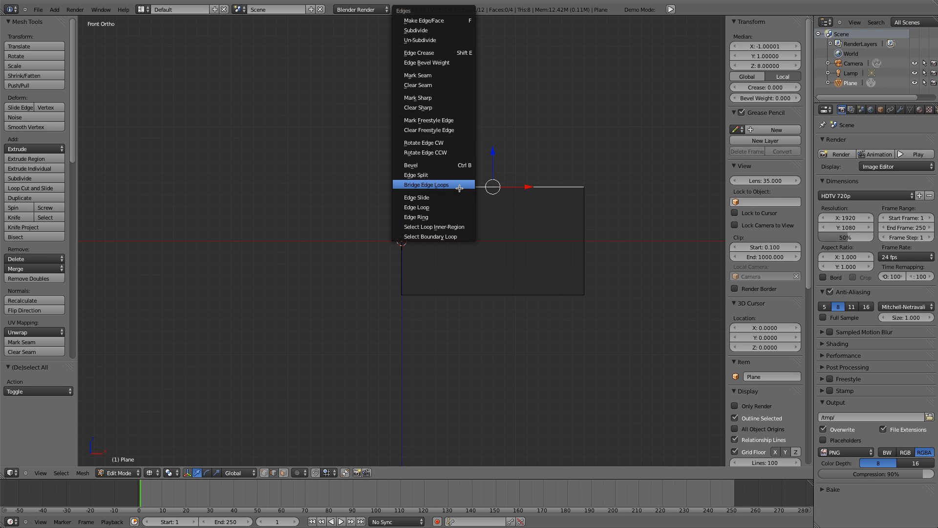
click(451, 216)
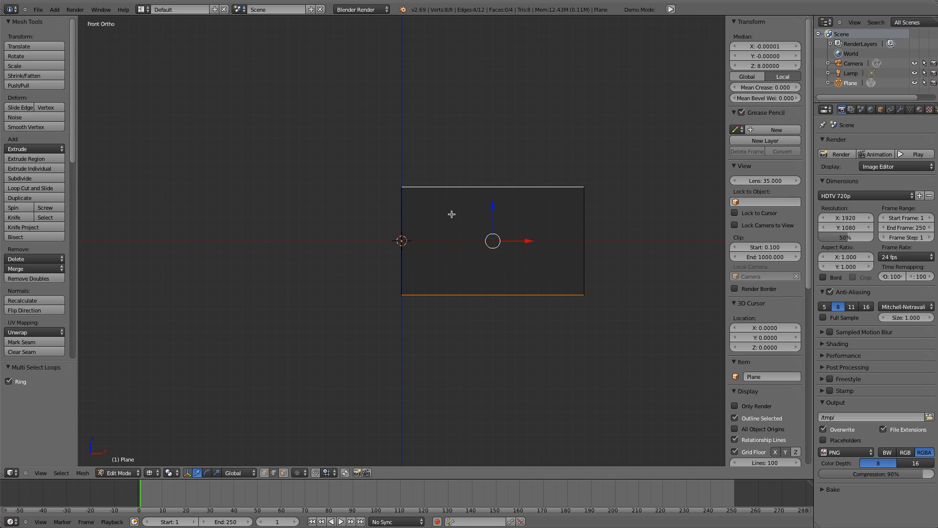
middle_drag(525, 258, 473, 306)
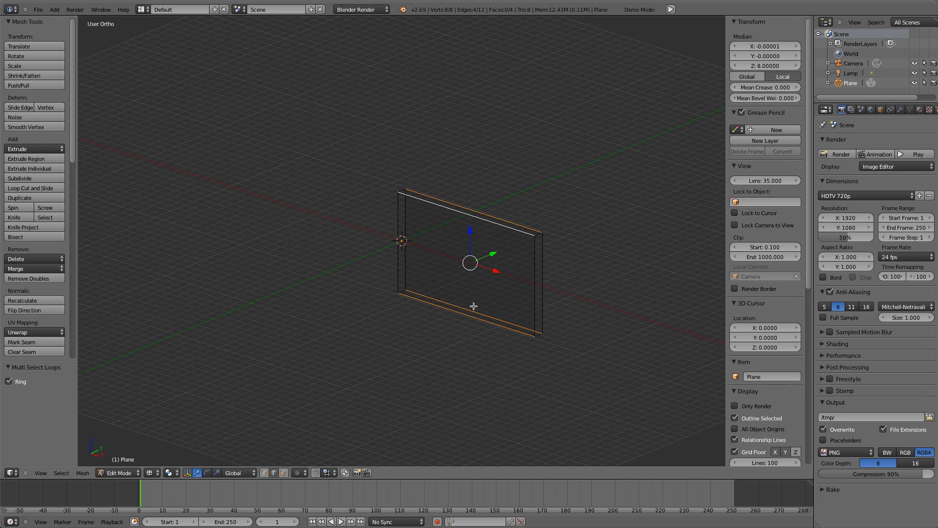
key(KP_1)
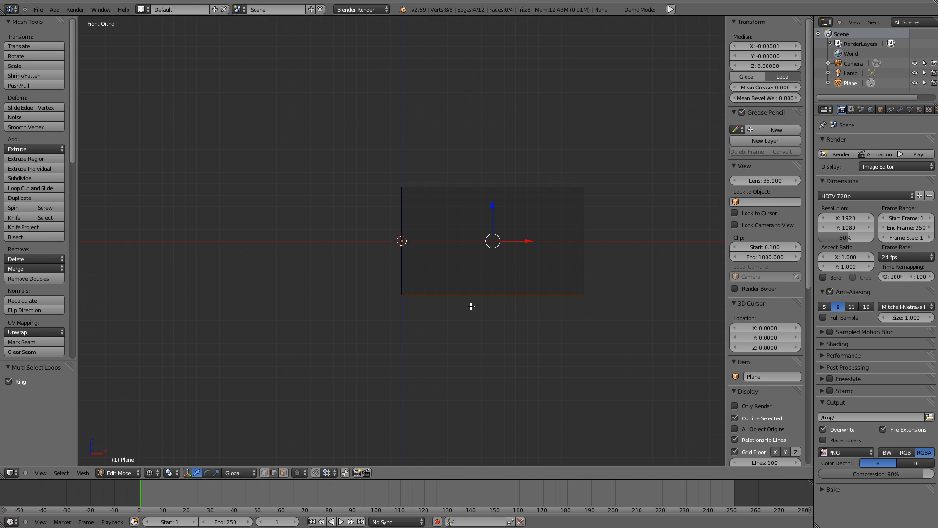
key(ctrl+r)
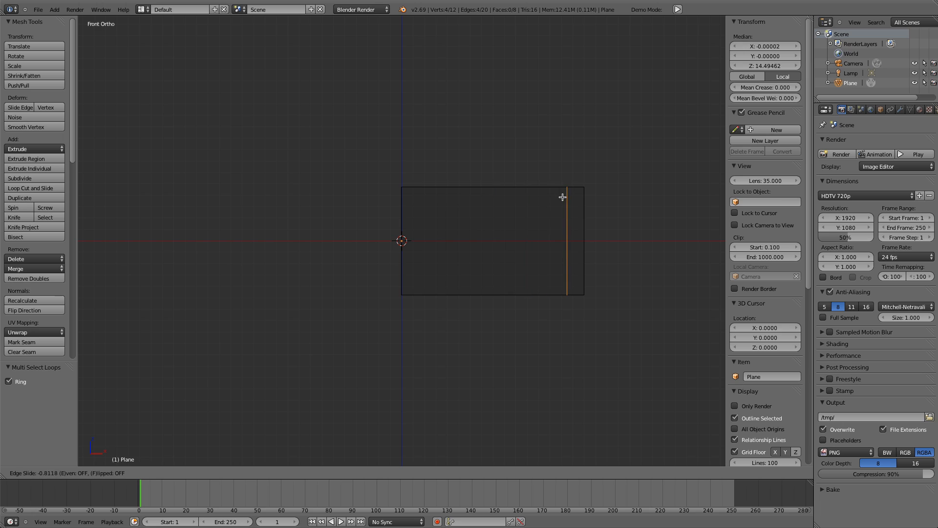
click(563, 198)
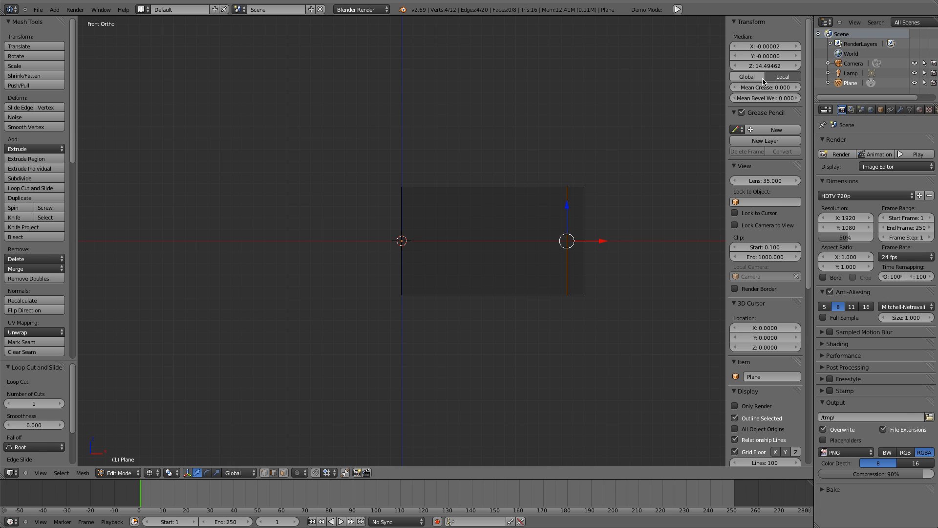
Position the new loop cut at X 15 in global coordinates
click(755, 77)
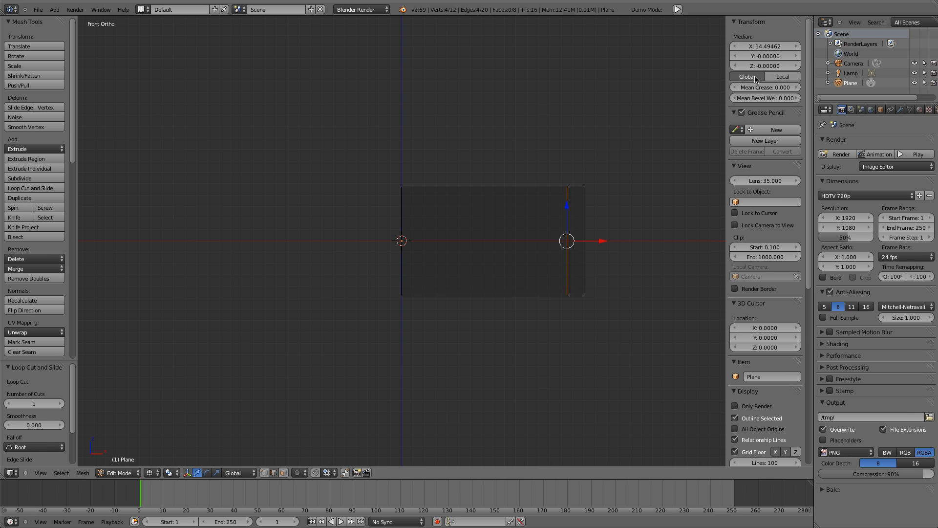
click(768, 46)
text(15)
key(Return)
Select the back-side vertices of the wall's narrow end section and extrude them 32 units along positive Y
click(264, 473)
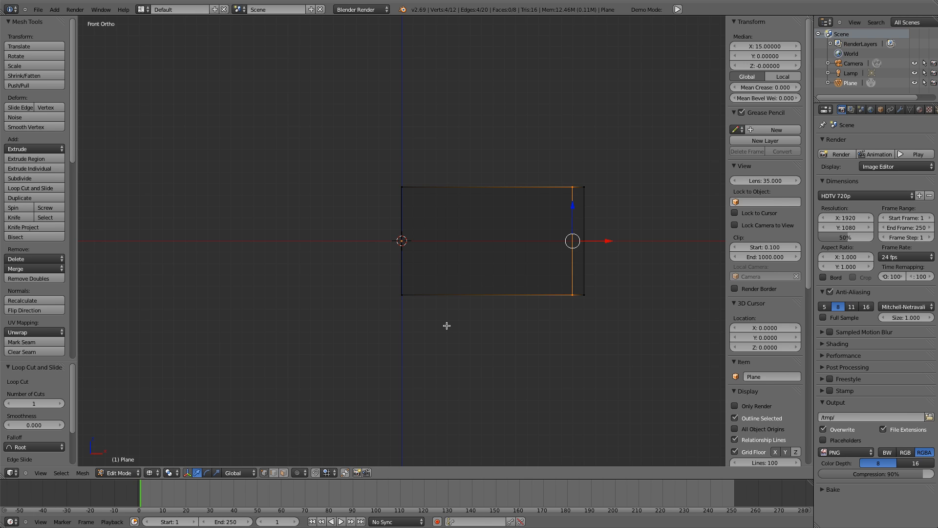
key(a)
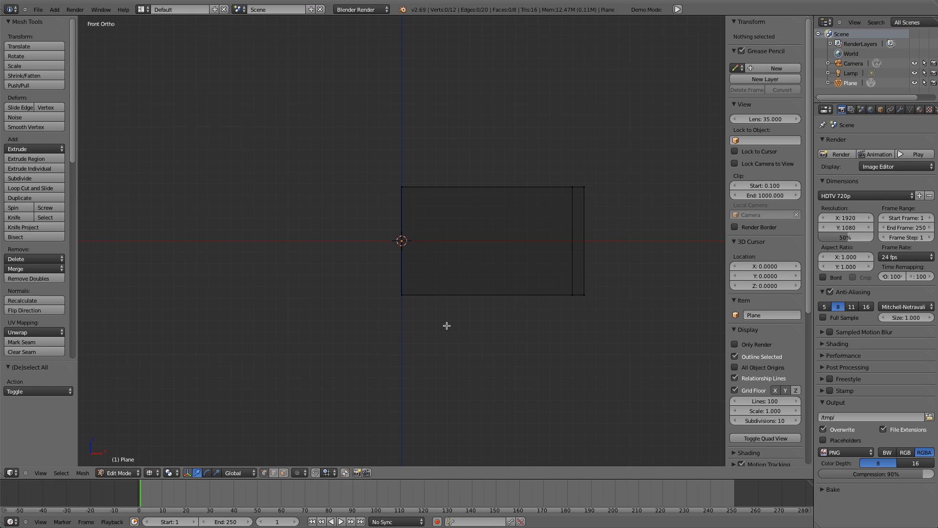
key(KP_7)
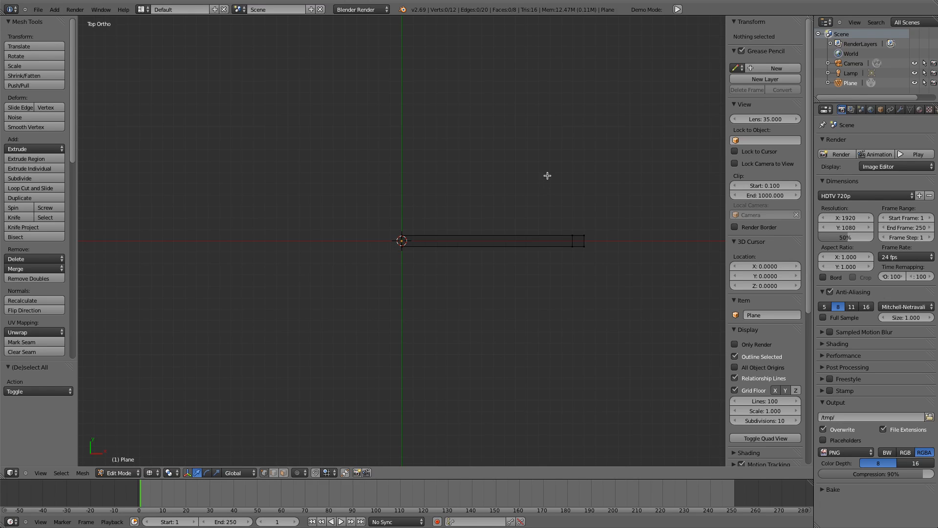
key(b)
drag(546, 176, 617, 241)
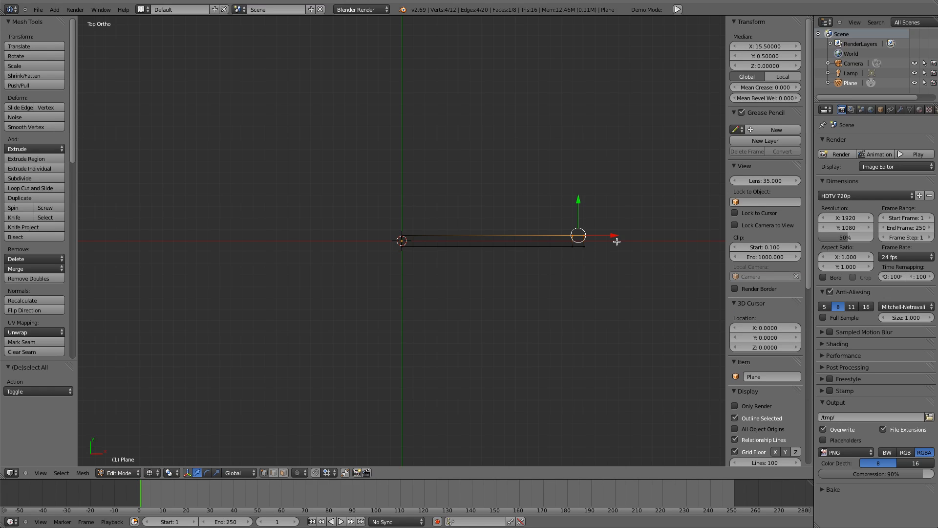
text(e)
text(-32)
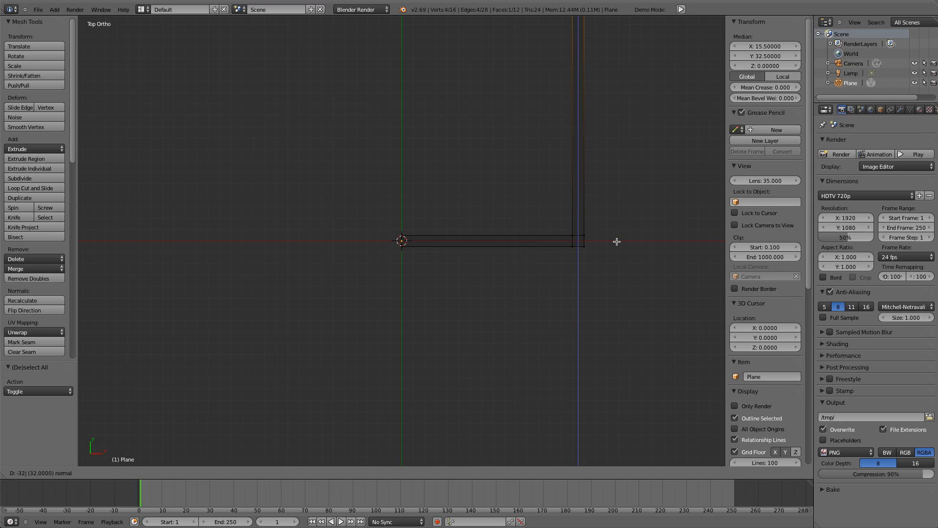
key(Return)
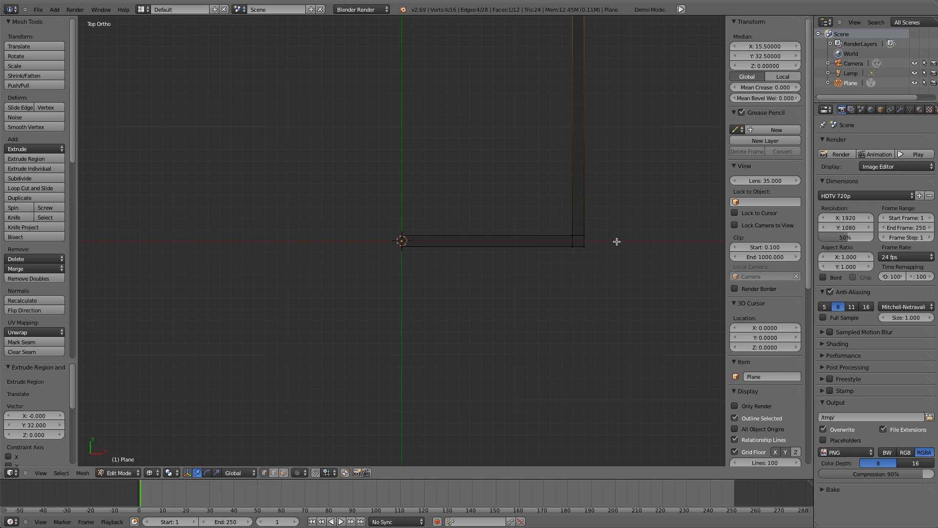
Examine the L-shaped wall from above and in a solid-shaded angled view
scroll(490, 251, down, 5)
shift+middle_drag(486, 234, 561, 335)
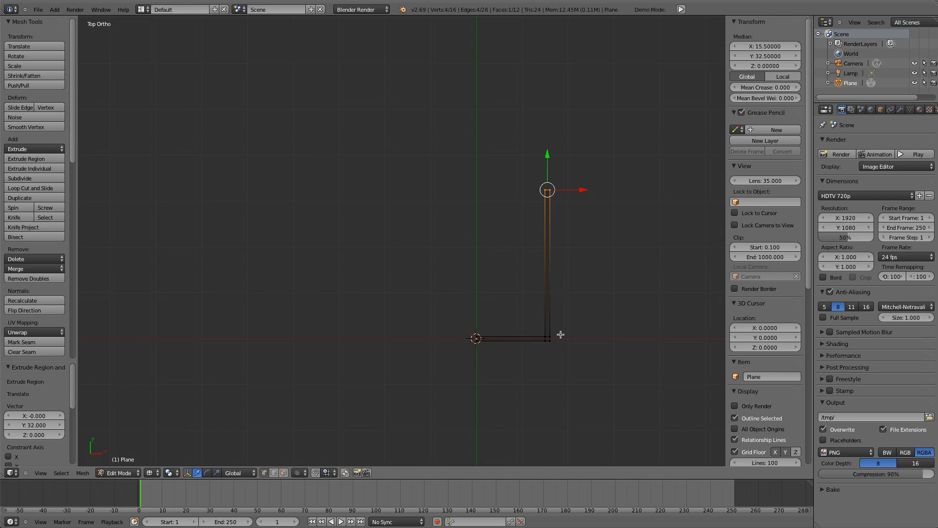
scroll(524, 316, up, 2)
shift+middle_drag(523, 308, 416, 281)
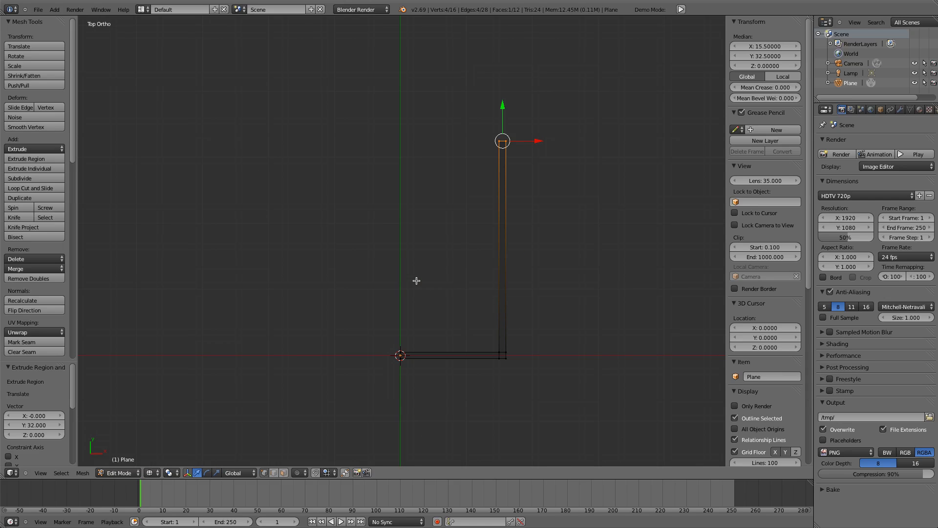
key(Tab)
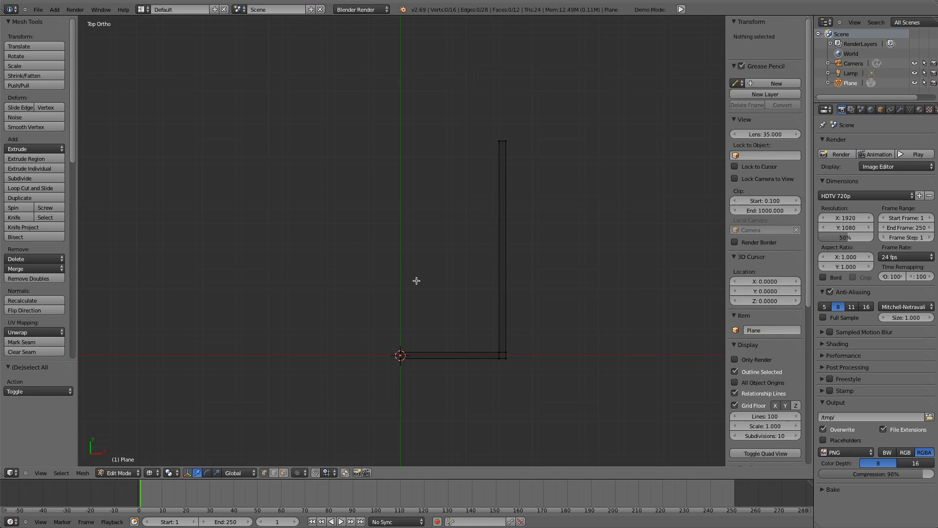
key(z)
mouse_move(440, 341)
middle_down()
mouse_move(392, 258)
mouse_move(499, 273)
middle_up()
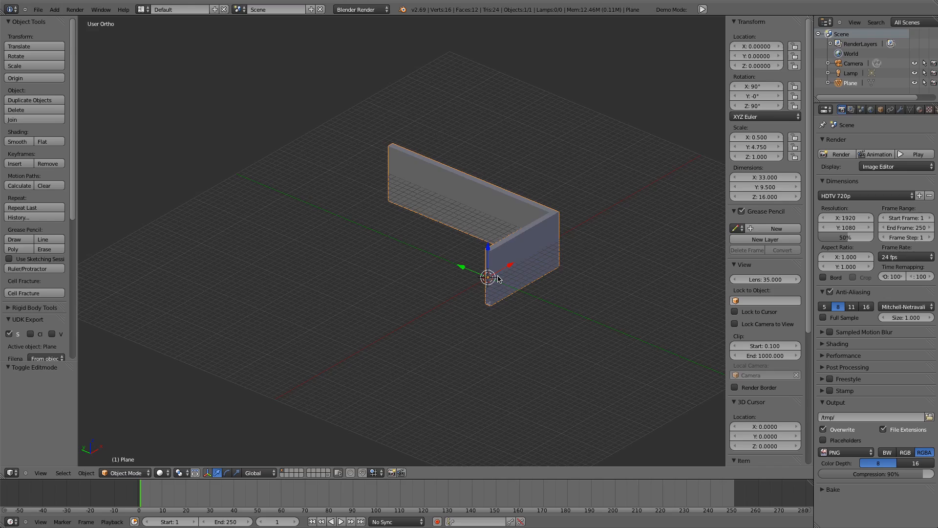
Select the edge ring along the long side wall and add a centred vertical loop cut across it
key(KP_3)
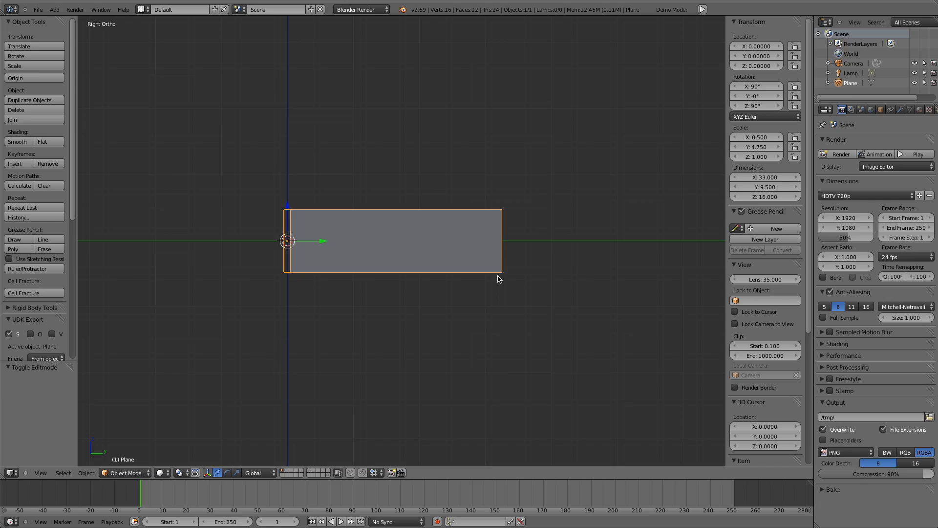
key(Tab)
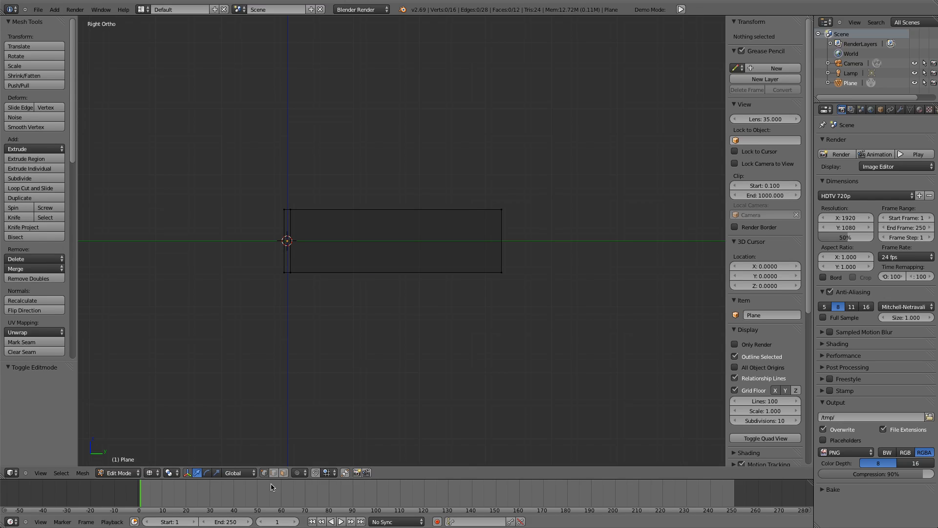
right_click(416, 211)
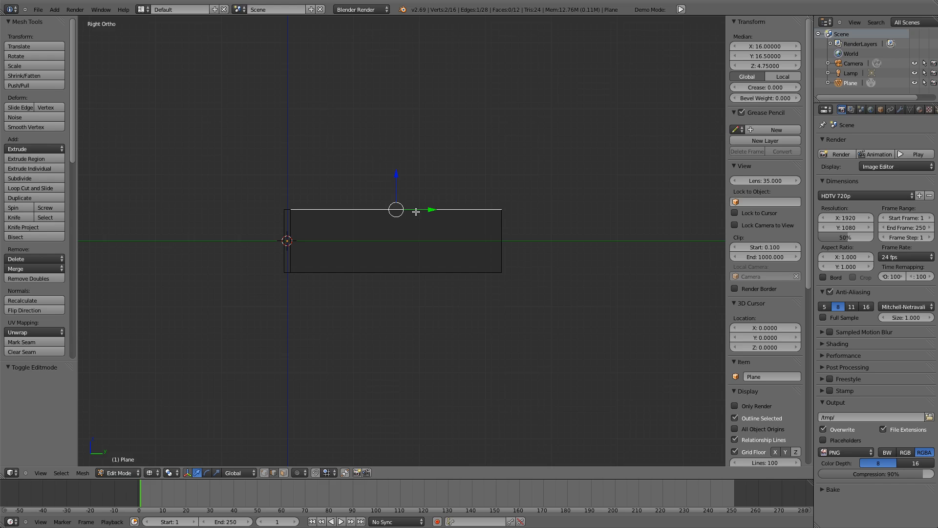
key(ctrl+e)
click(416, 217)
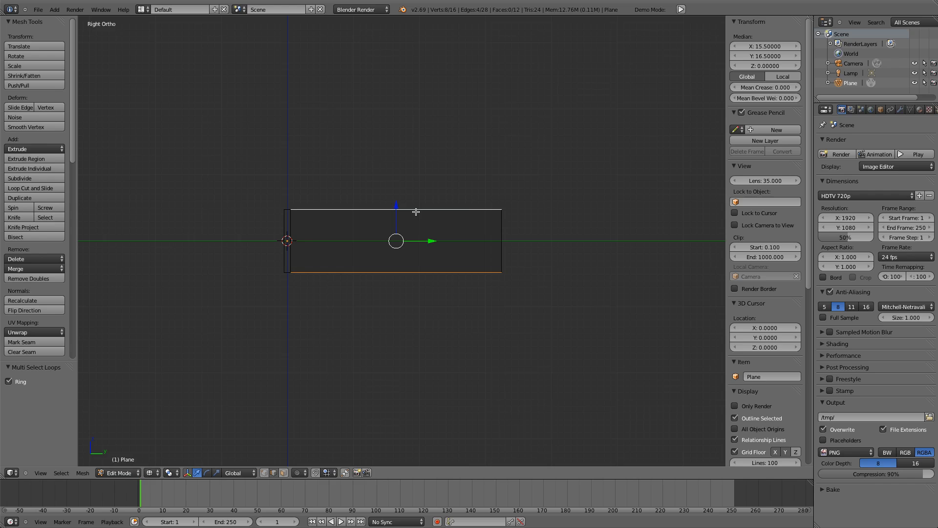
key(ctrl+r)
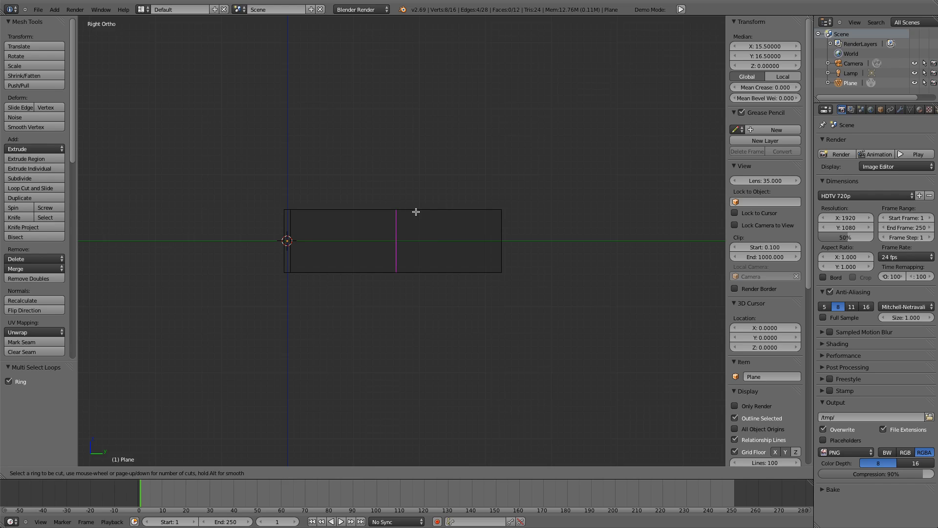
click(416, 211)
right_click(416, 212)
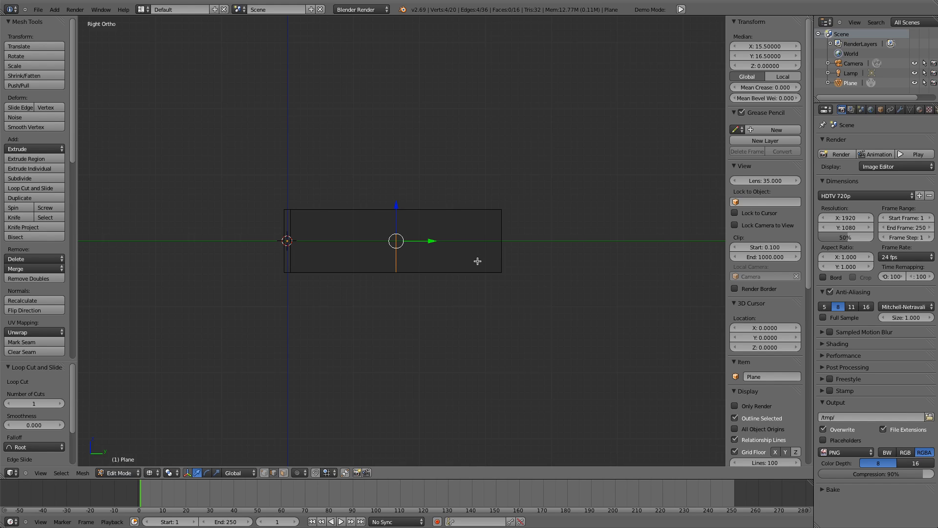
Position the side wall's new loop cut at Y 31.5 in global coordinates
click(752, 78)
click(783, 76)
click(772, 56)
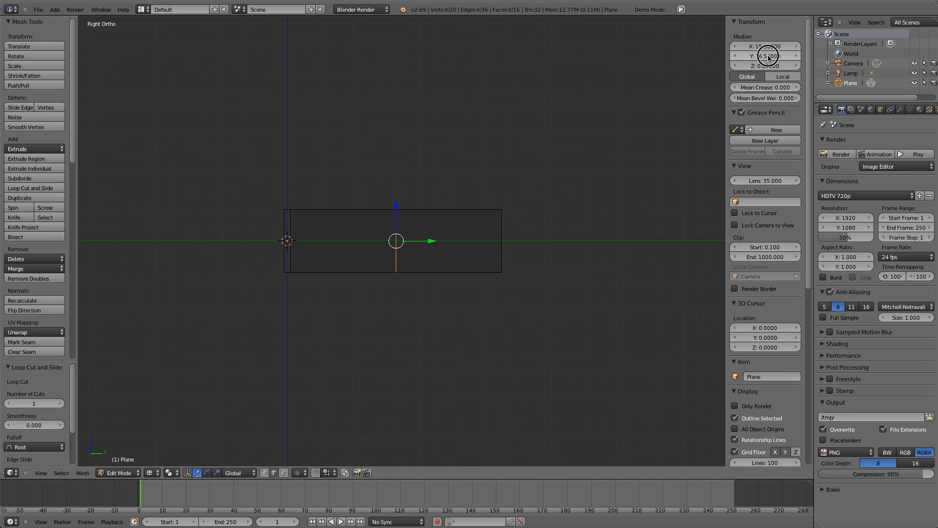
text(31.5)
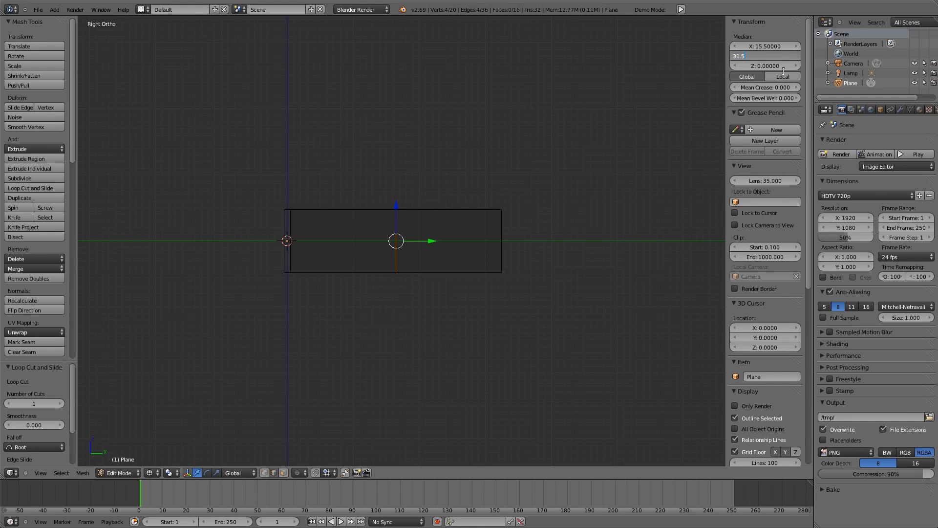
key(Return)
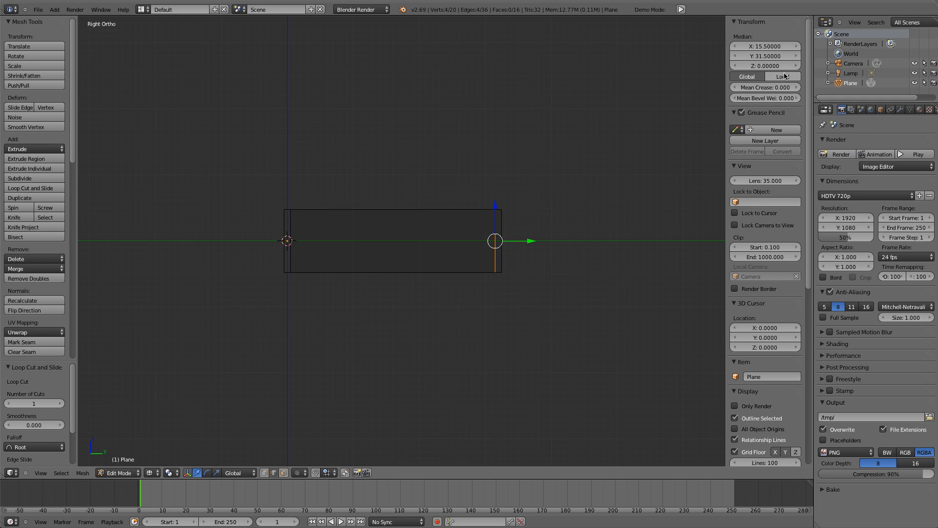
Select the inner-side vertices at the side wall's far corner section and extrude them 47 units along negative X
click(264, 472)
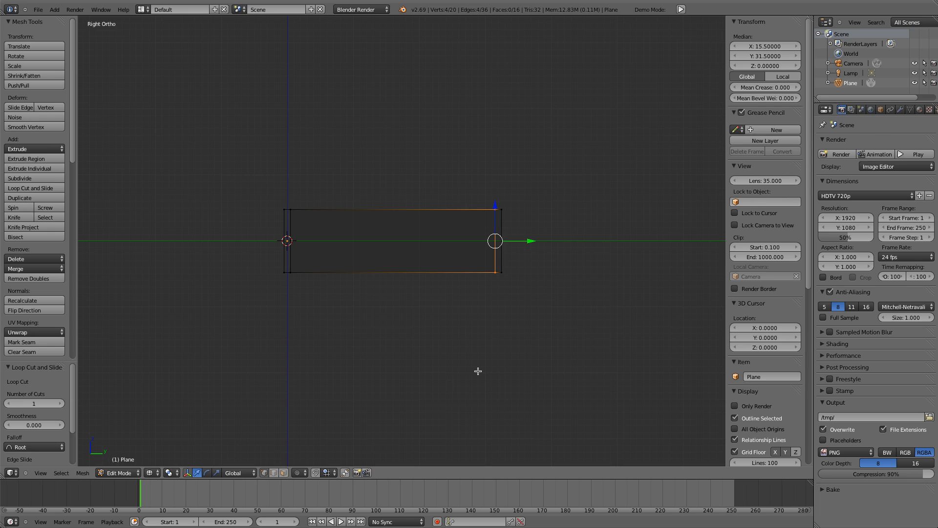
key(a)
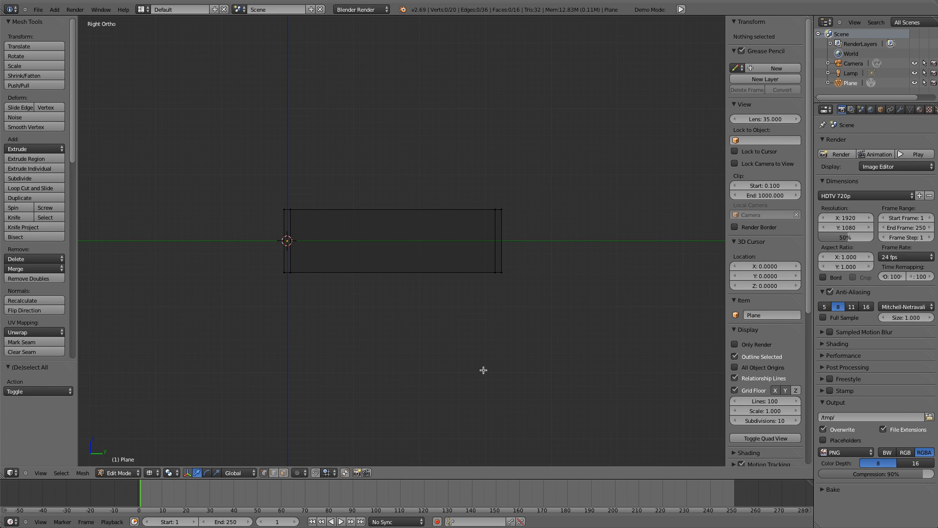
key(KP_7)
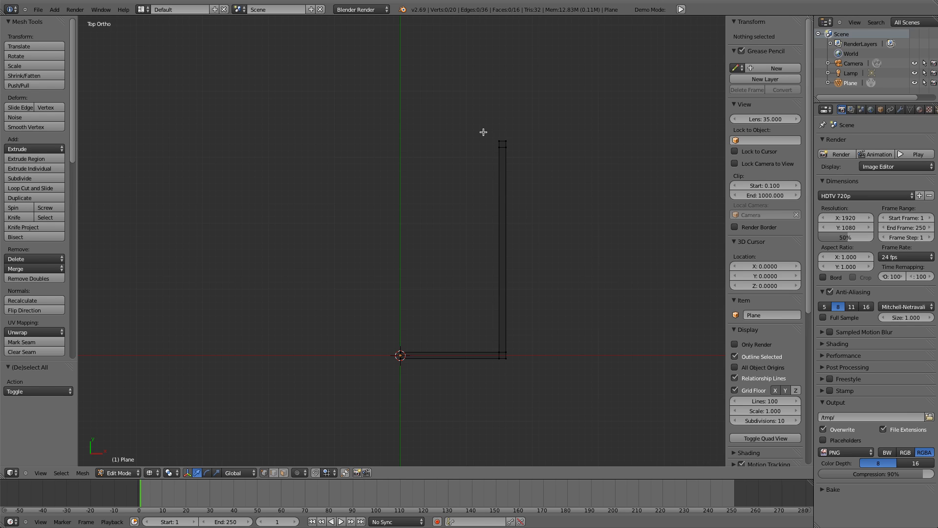
scroll(483, 132, up, 5)
shift+middle_drag(586, 90, 352, 262)
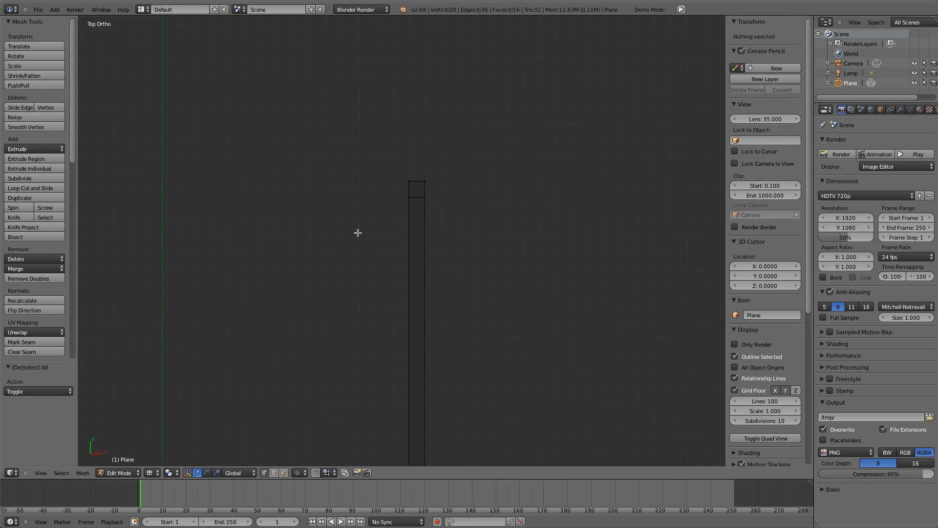
key(b)
drag(367, 159, 418, 218)
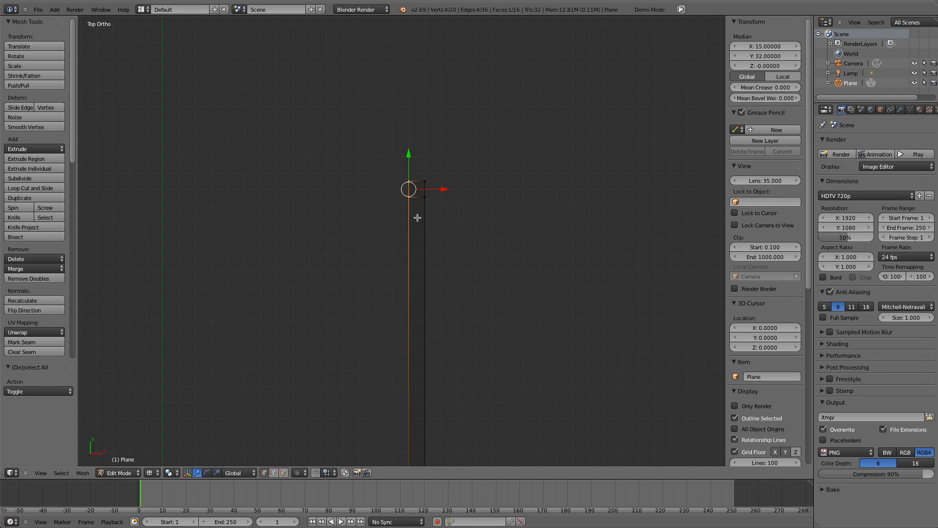
key(e)
text(x-47)
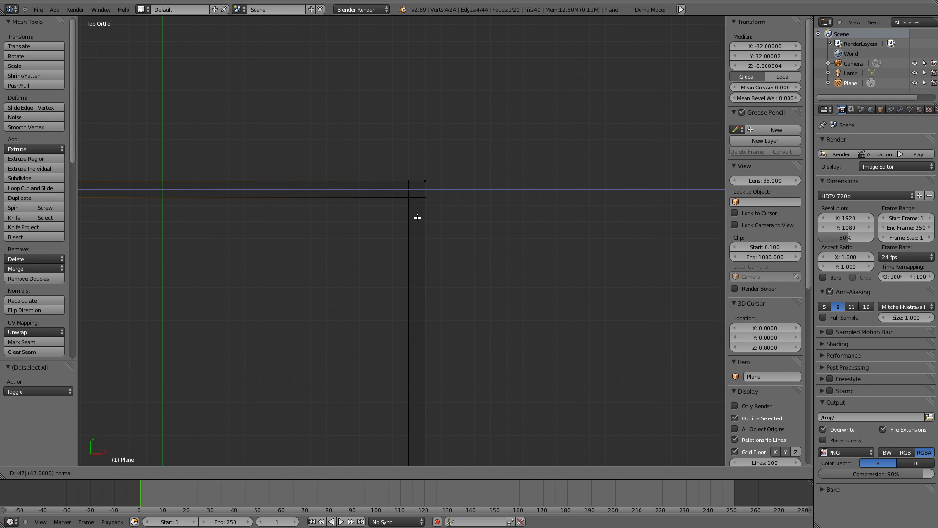
key(Return)
scroll(373, 337, down, 5)
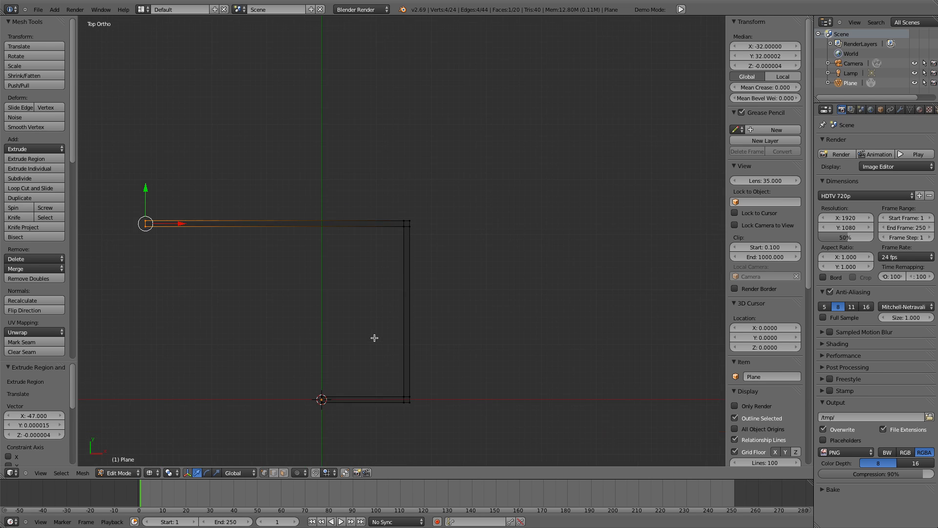
shift+middle_drag(358, 342, 456, 311)
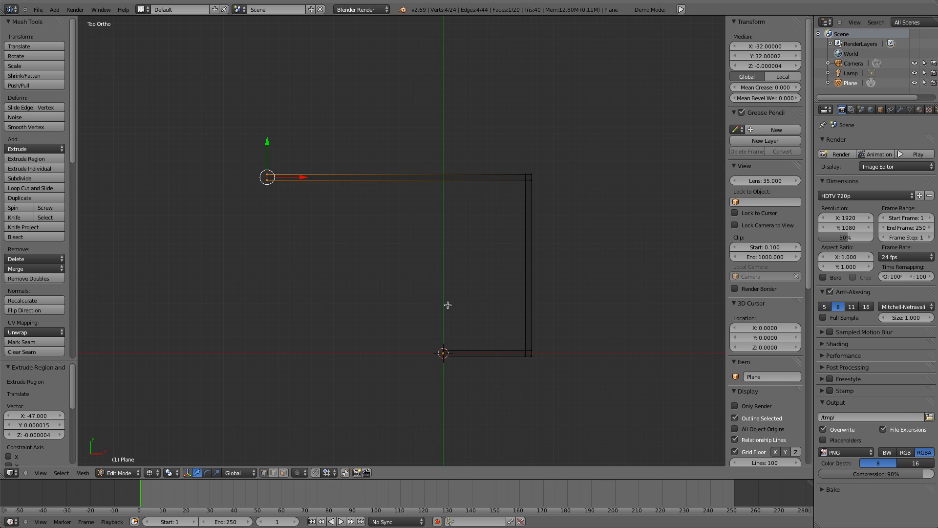
Select the edge ring along the long back wall and add a centred vertical loop cut across it
key(a)
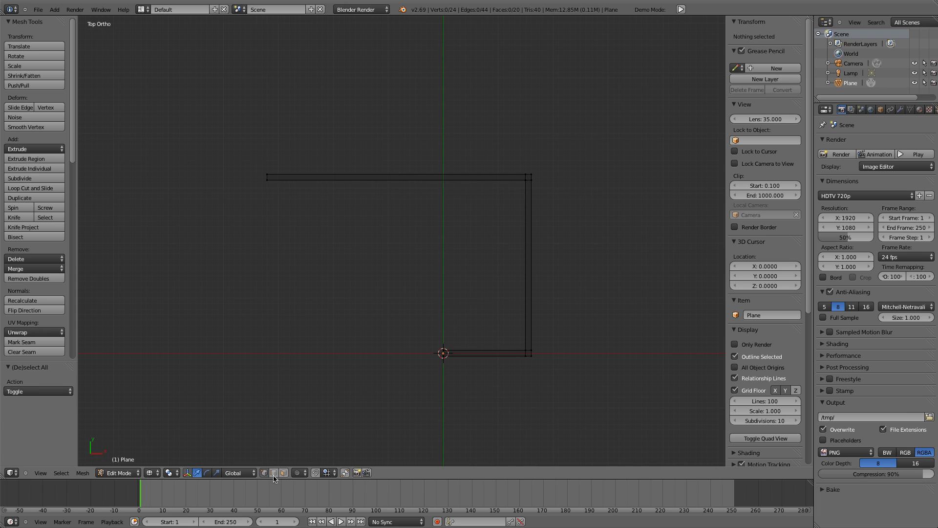
right_click(373, 174)
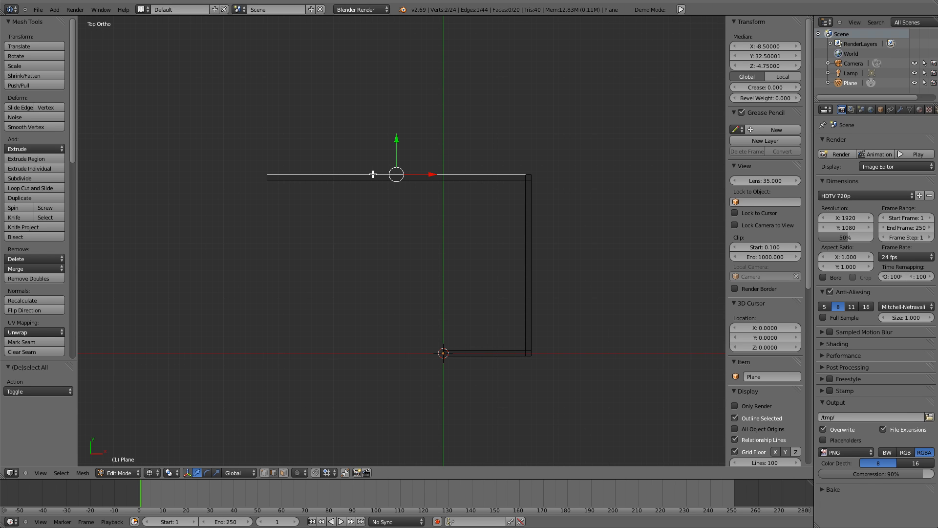
key(ctrl+e)
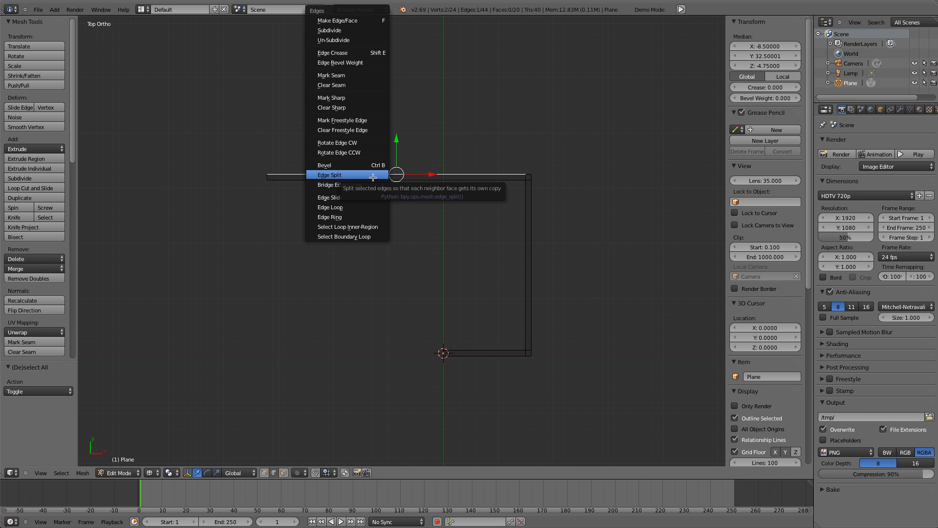
click(363, 214)
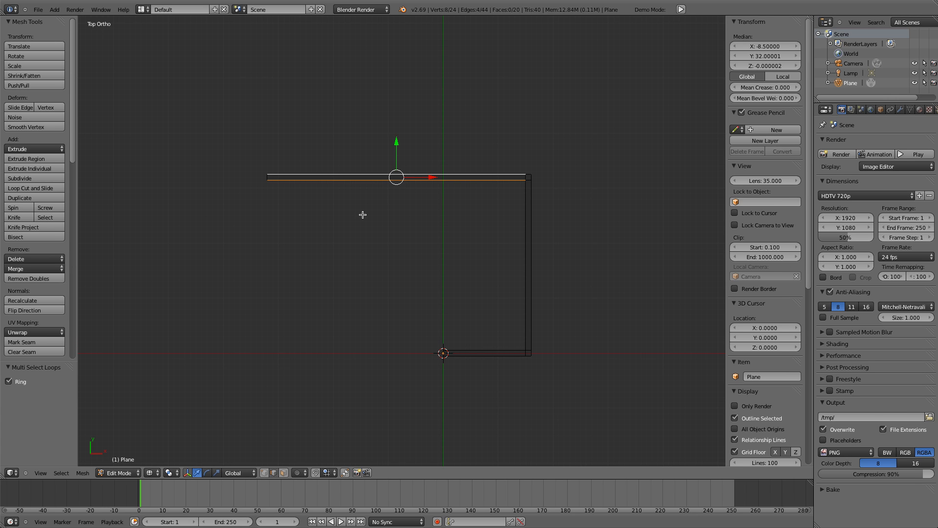
key(ctrl+r)
click(378, 182)
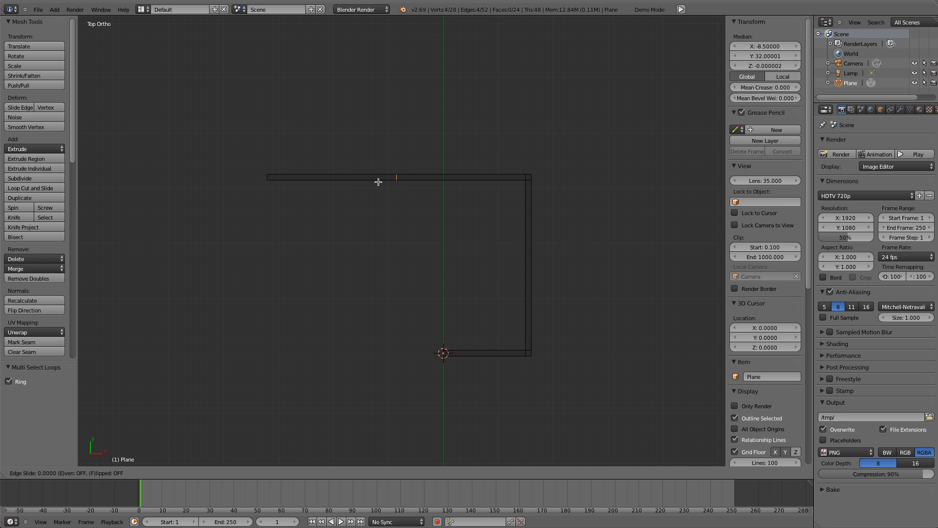
click(378, 182)
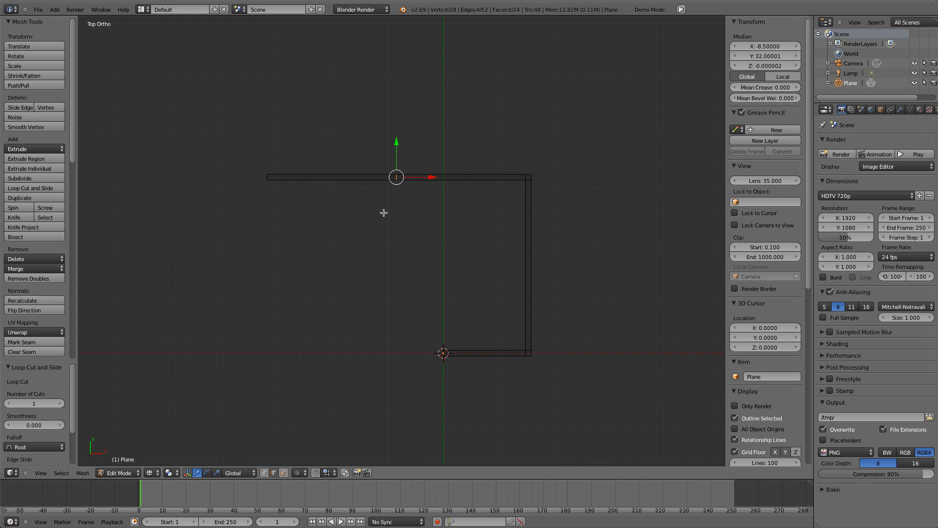
Position the back wall's new loop cut at X -31 in global coordinates
click(772, 57)
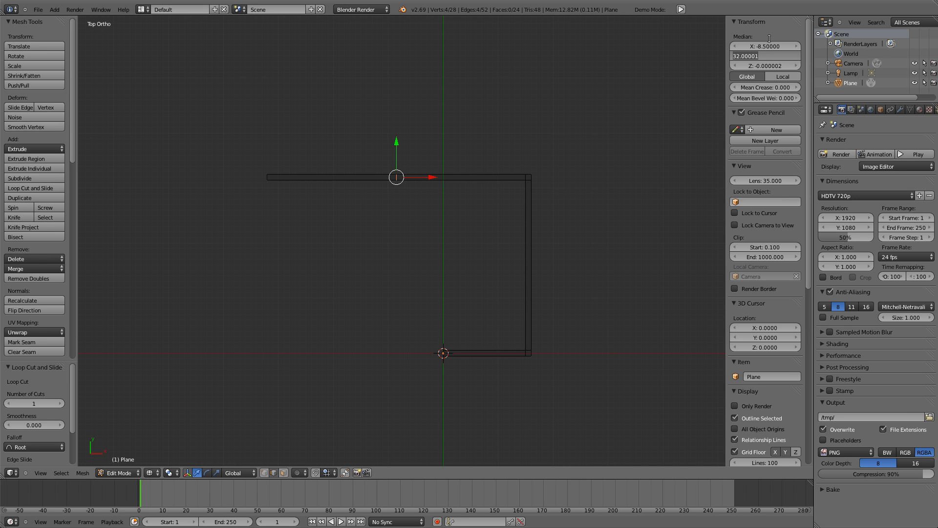
click(770, 47)
click(770, 47)
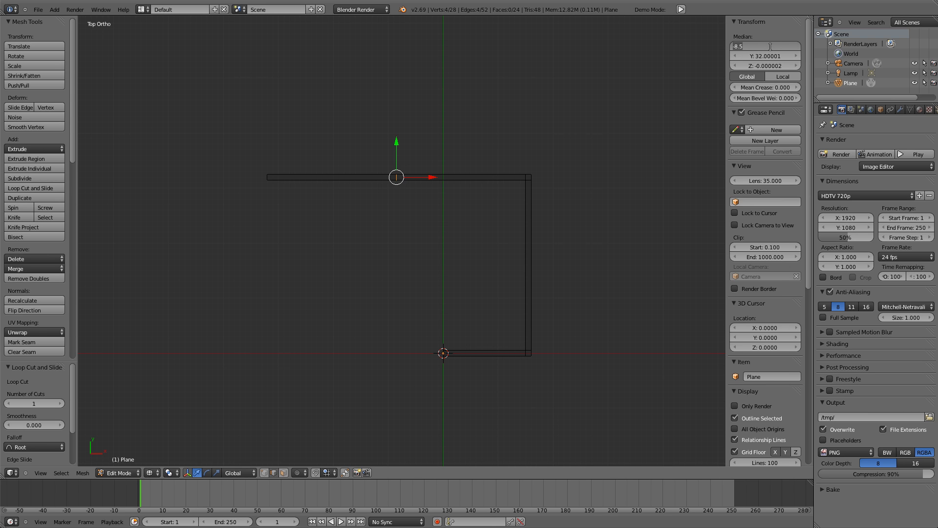
key(BackSpace)
text(-31)
key(Return)
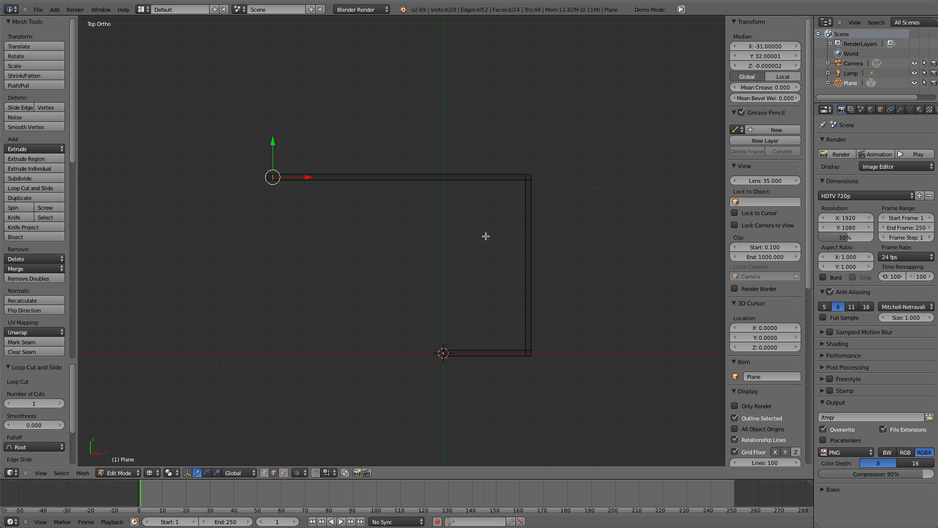
Select the room-facing vertices of the back wall's narrow end section and extrude them 32 units along negative Y
key(a)
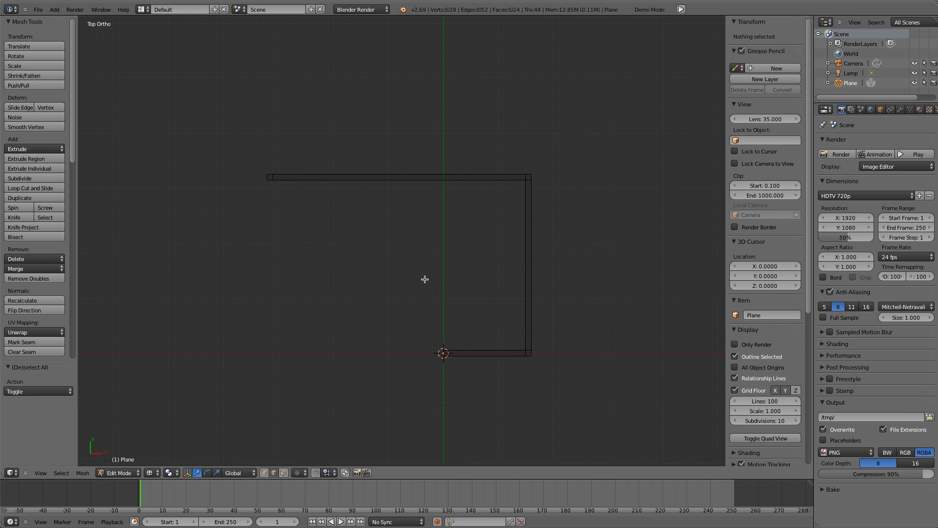
scroll(310, 211, up, 5)
shift+middle_drag(221, 161, 597, 298)
key(b)
drag(412, 218, 482, 264)
shift+middle_drag(526, 301, 377, 246)
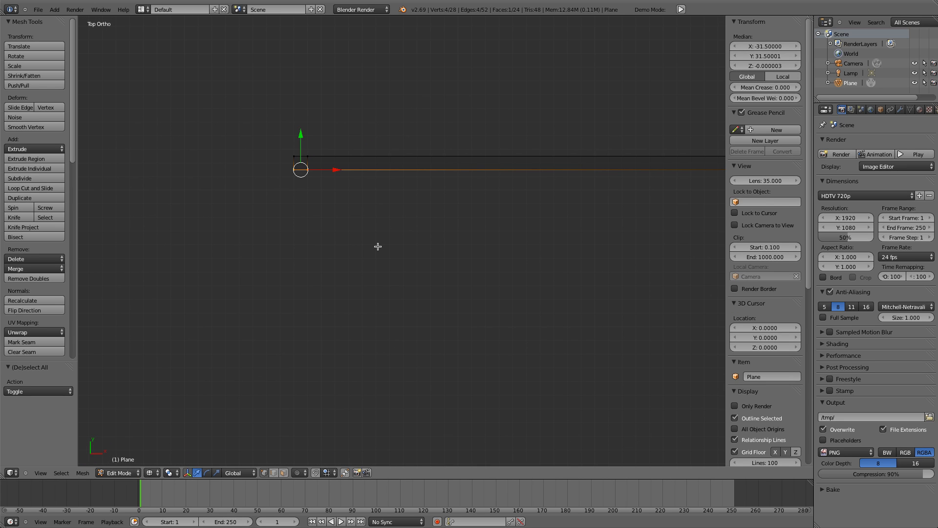
text(e-32)
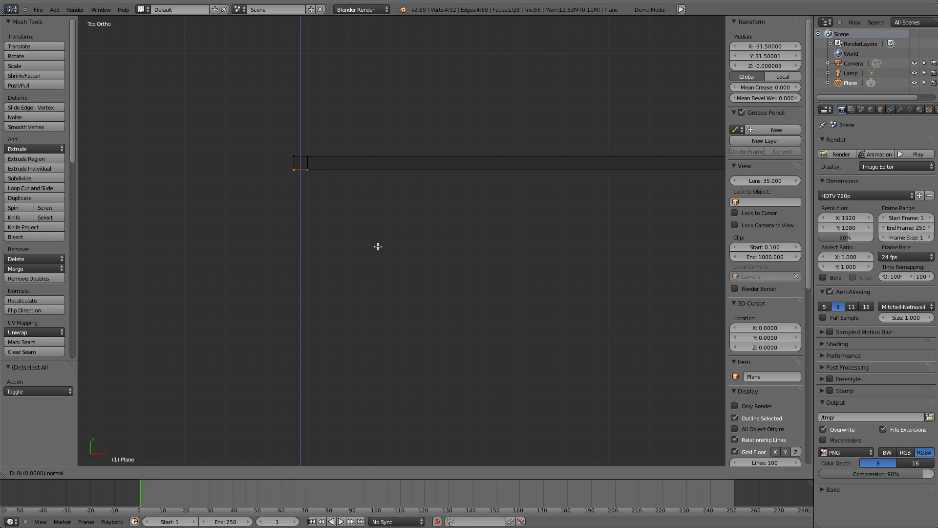
key(Return)
scroll(382, 293, down, 4)
shift+middle_drag(383, 369, 319, 340)
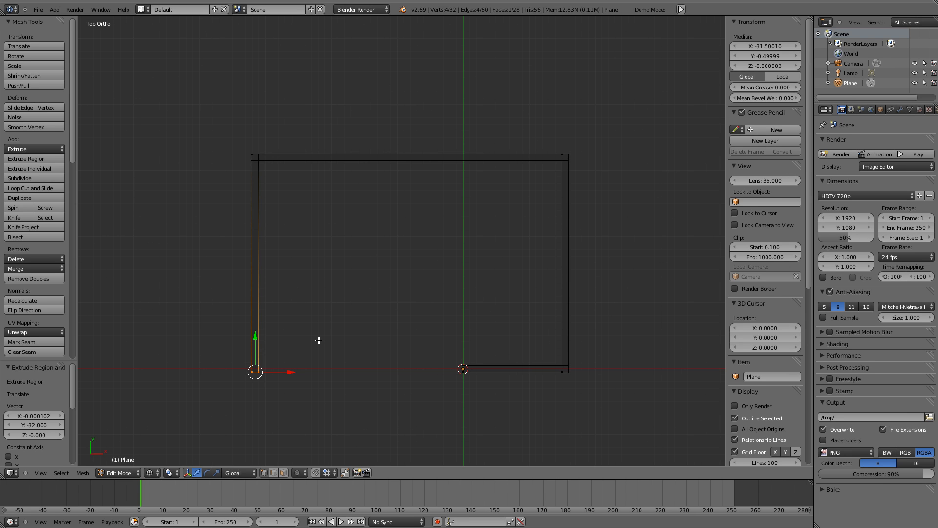
Select the edge ring along the second side wall and add a centred vertical loop cut across it
key(a)
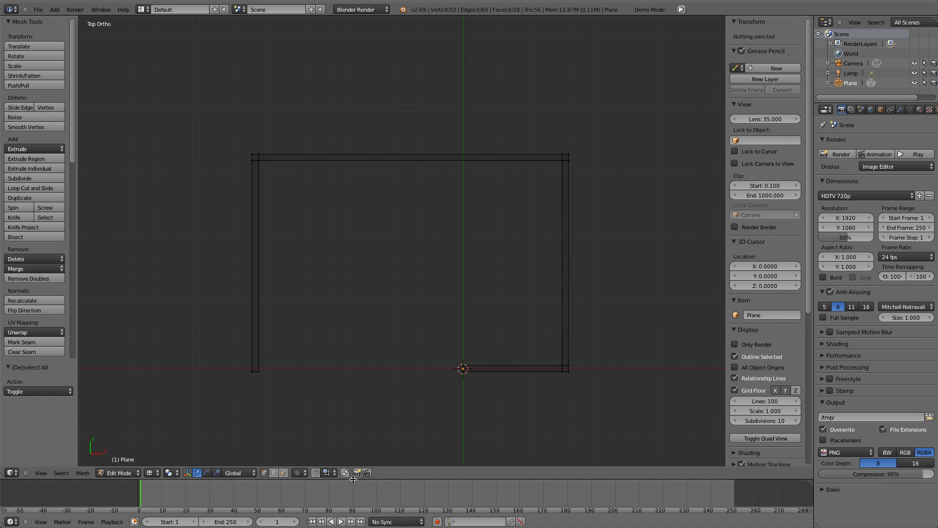
click(274, 473)
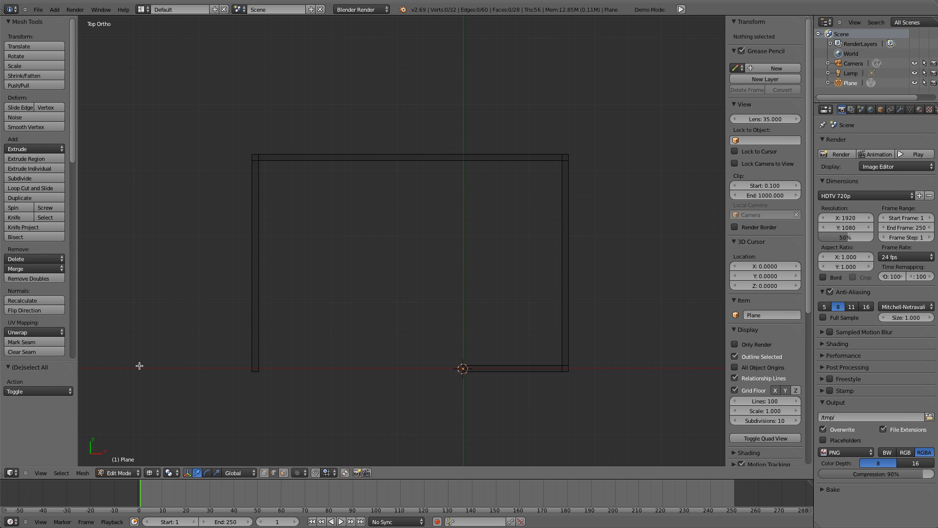
right_click(253, 331)
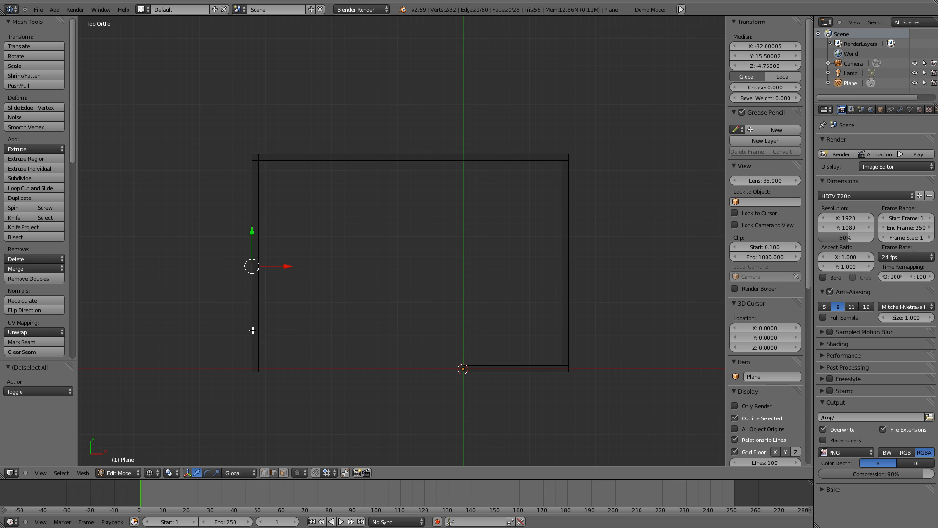
key(ctrl+e)
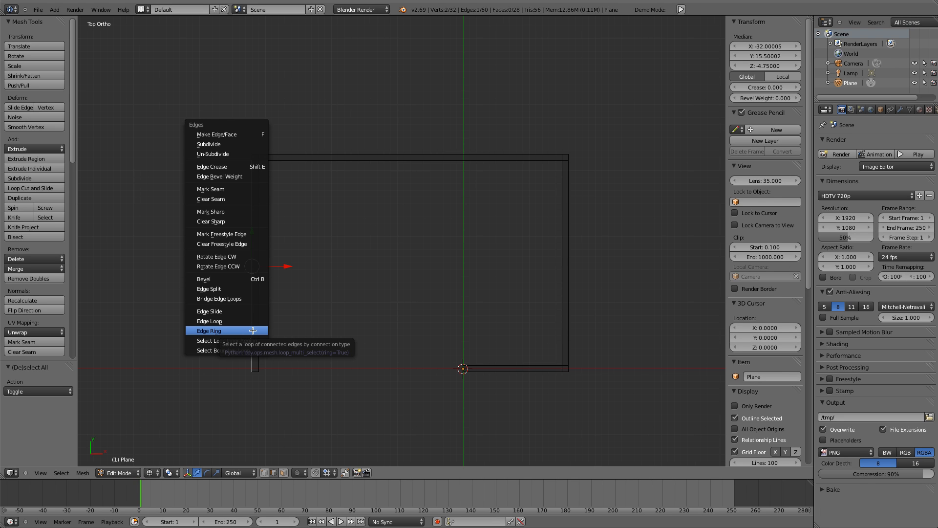
click(253, 331)
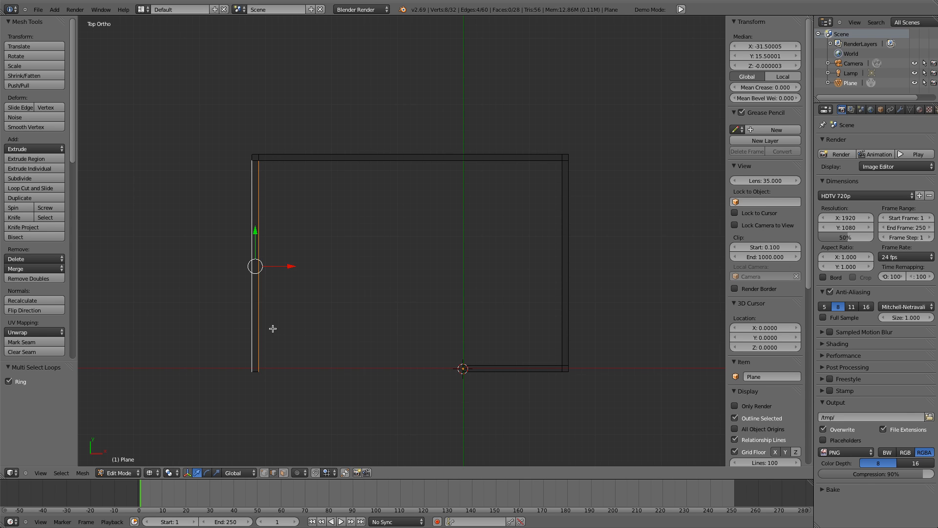
key(ctrl+r)
click(244, 301)
click(245, 301)
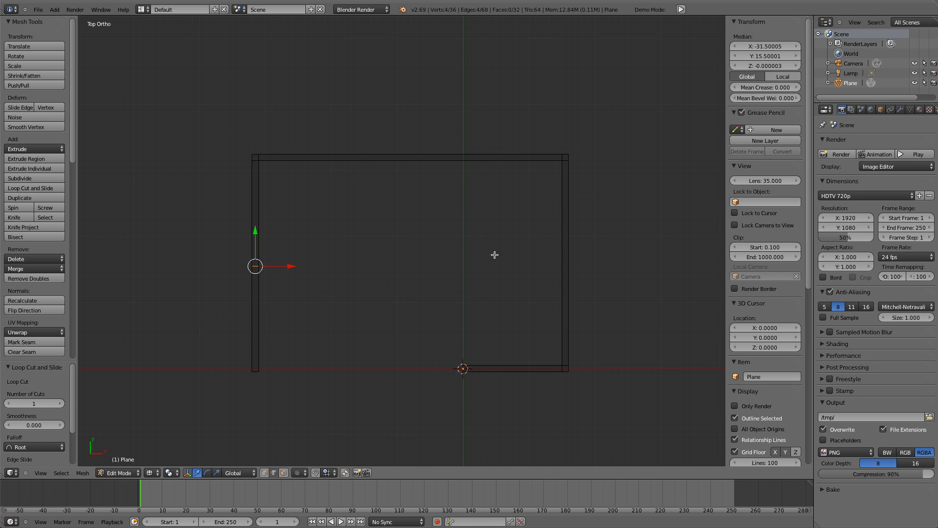
Position the second side wall's new loop cut at Y 0.5 in global coordinates
click(770, 55)
key(BackSpace)
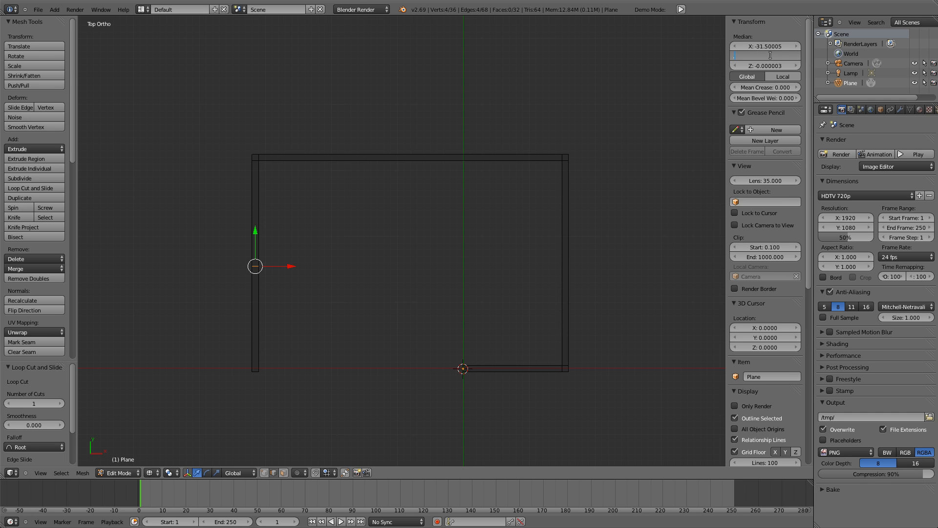
text(.5)
key(Return)
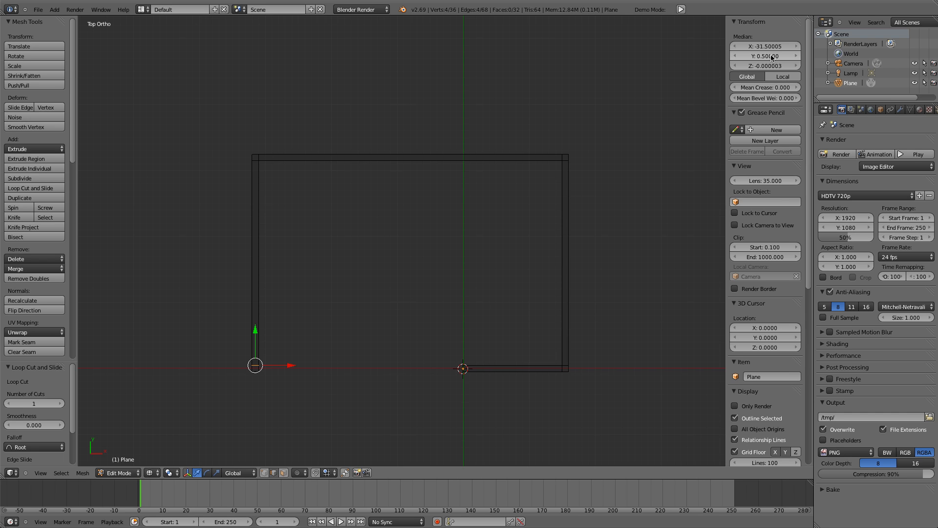
Select the inner-side vertices of the second side wall's narrow end section and extrude them 15 units along positive X
key(a)
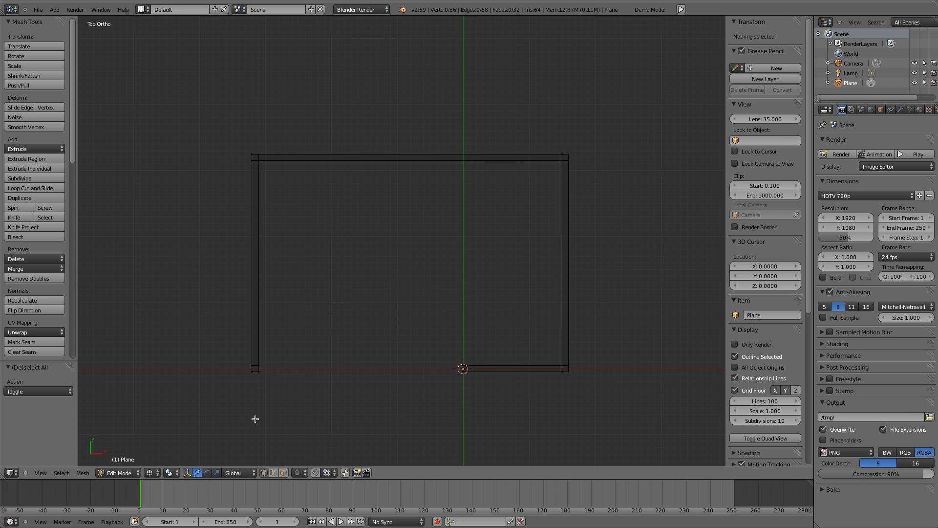
scroll(255, 358, up, 5)
shift+middle_drag(256, 358, 571, 103)
key(b)
drag(304, 329, 405, 413)
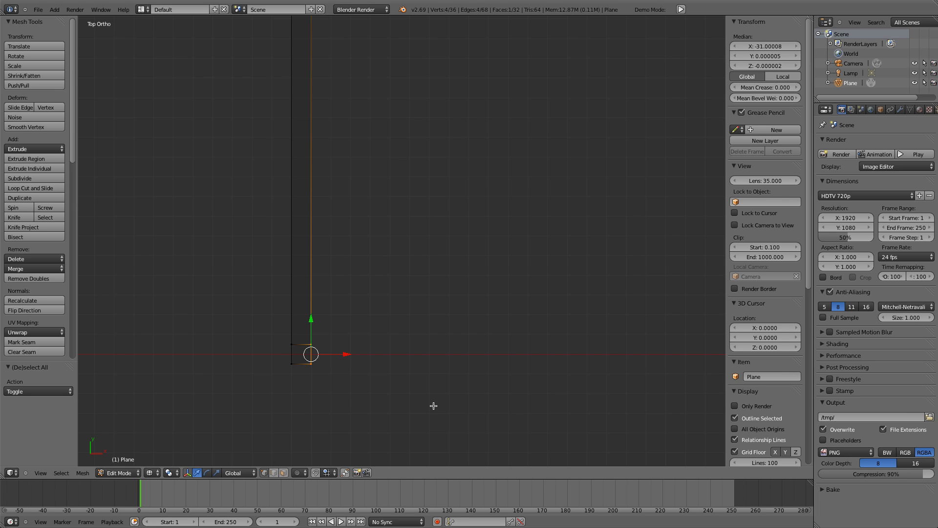
key(e)
text(x15)
key(Return)
scroll(481, 409, down, 4)
shift+middle_drag(555, 350, 366, 433)
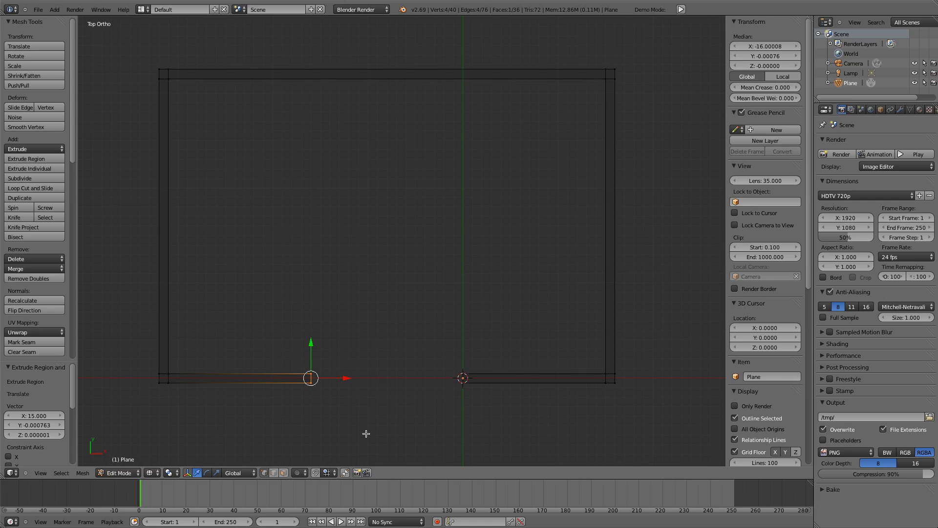
Return the wall mesh to Object Mode and show the room in solid shading from an angled view
key(a)
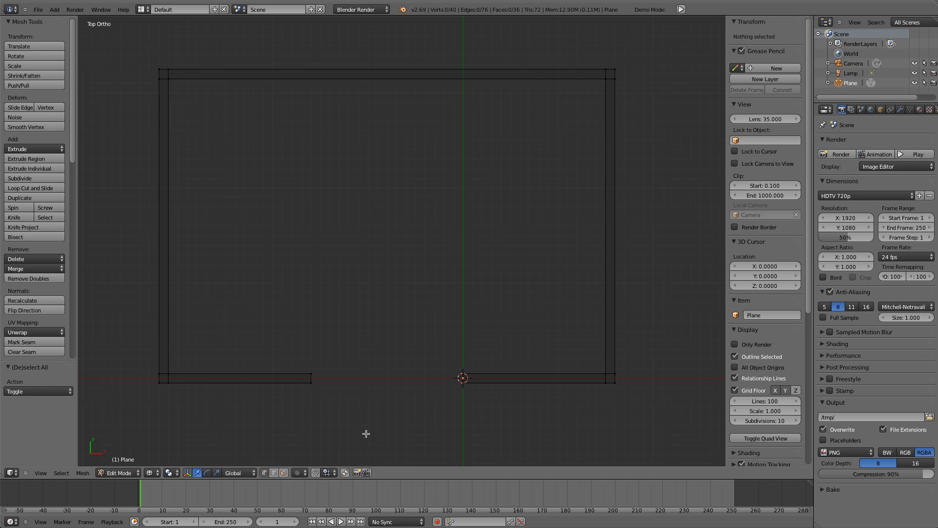
key(Tab)
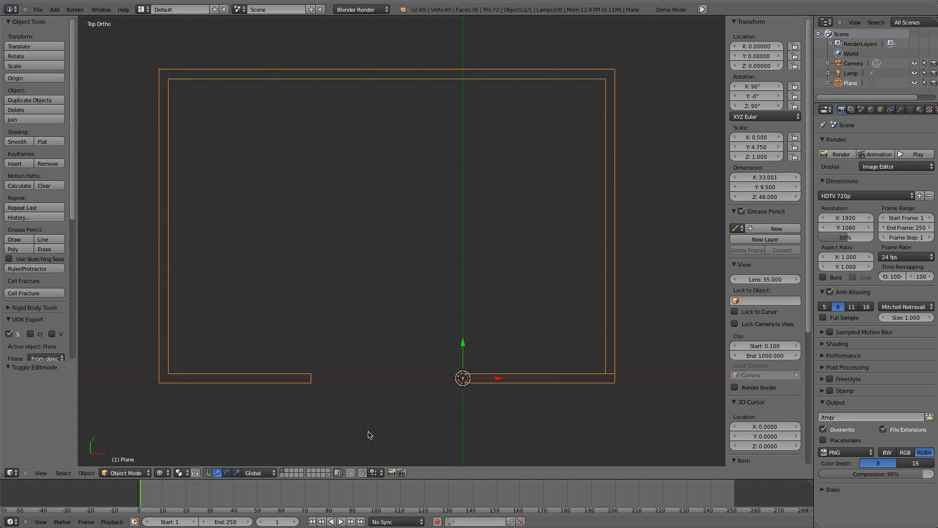
key(z)
mouse_move(369, 435)
middle_down()
mouse_move(388, 369)
mouse_move(419, 350)
middle_up()
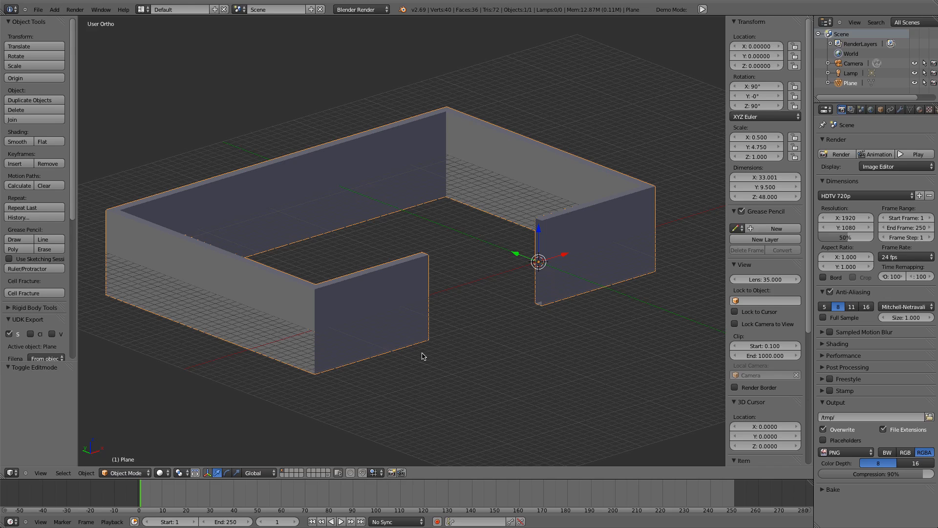
Rename the wall object as Castle Walls and move its origin to the centre of its geometry
key(KP_7)
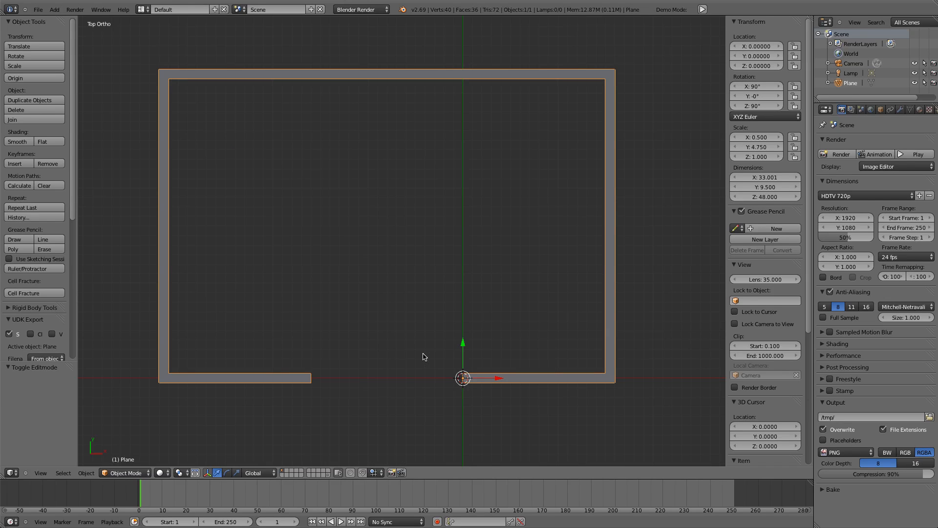
scroll(779, 375, down, 7)
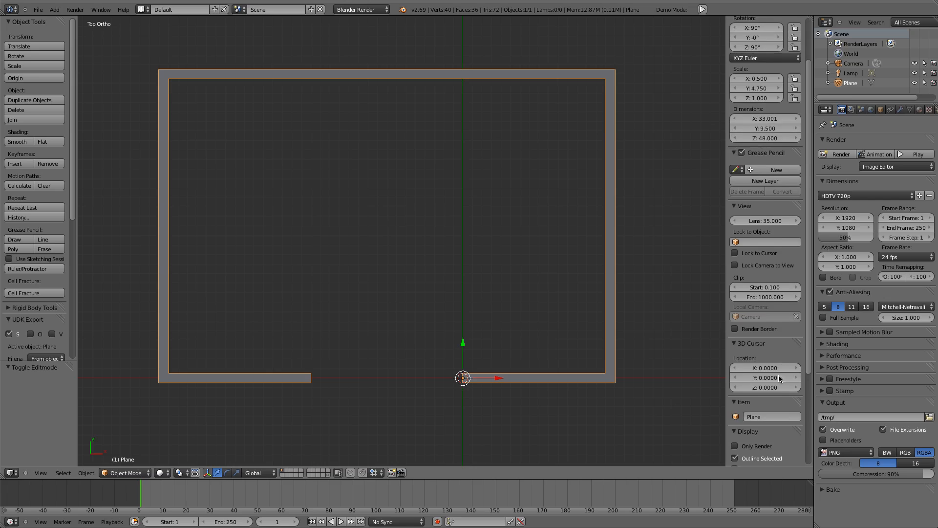
click(774, 339)
text(Castle Walls)
key(Return)
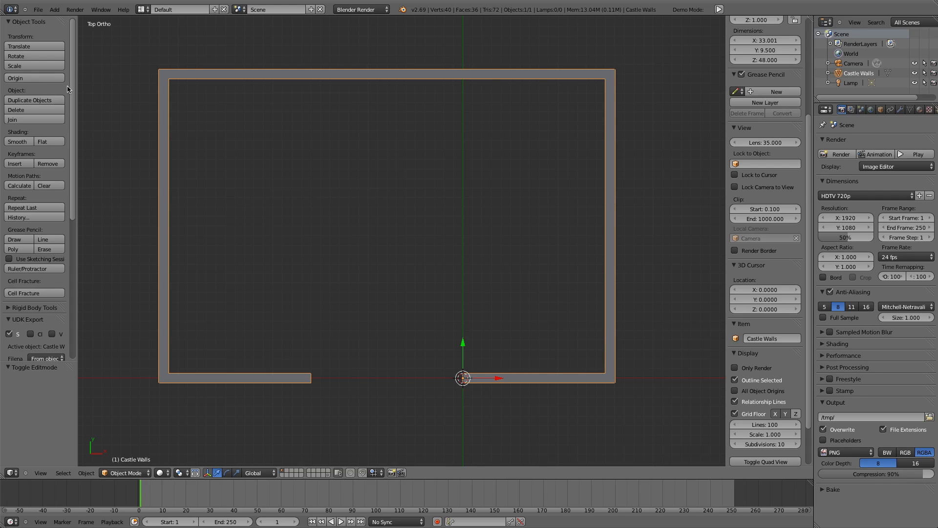
click(42, 79)
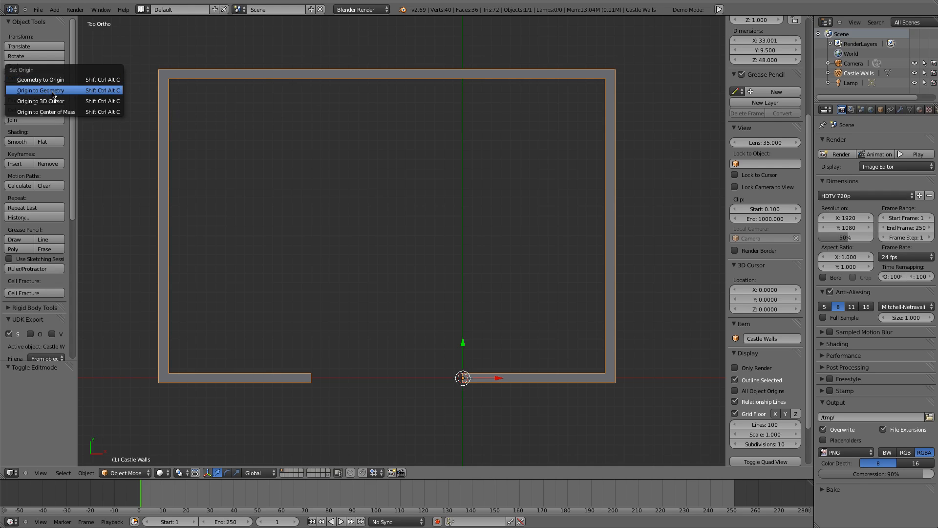
click(53, 92)
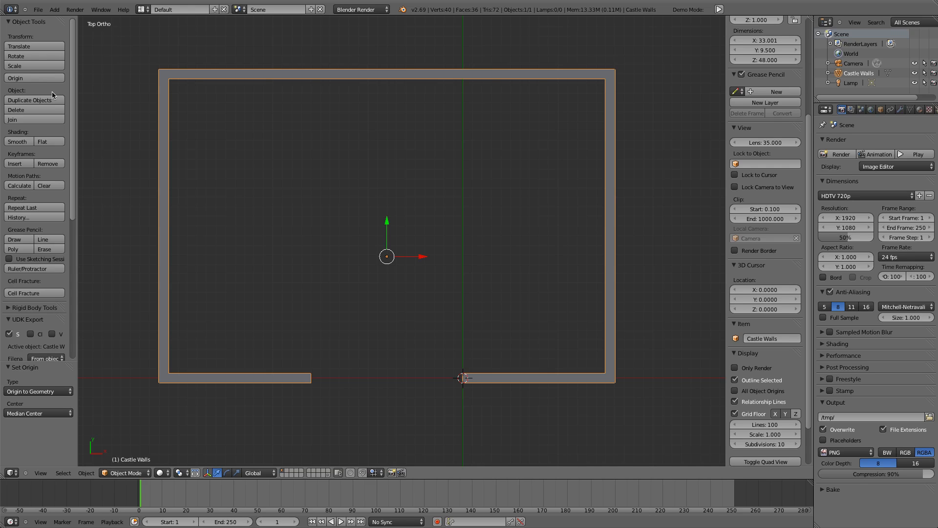
Set the 3D cursor location to 0 on X, Y and Z and snap the Castle Walls object to the cursor
click(771, 290)
text(0)
key(Return)
click(771, 300)
text(0)
key(Return)
click(772, 310)
text(0)
key(Return)
key(shift+s)
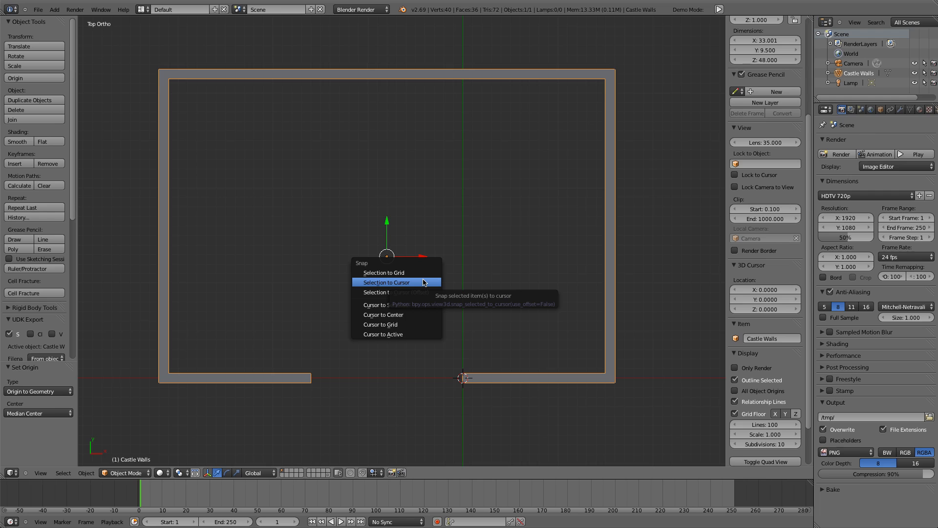
click(424, 282)
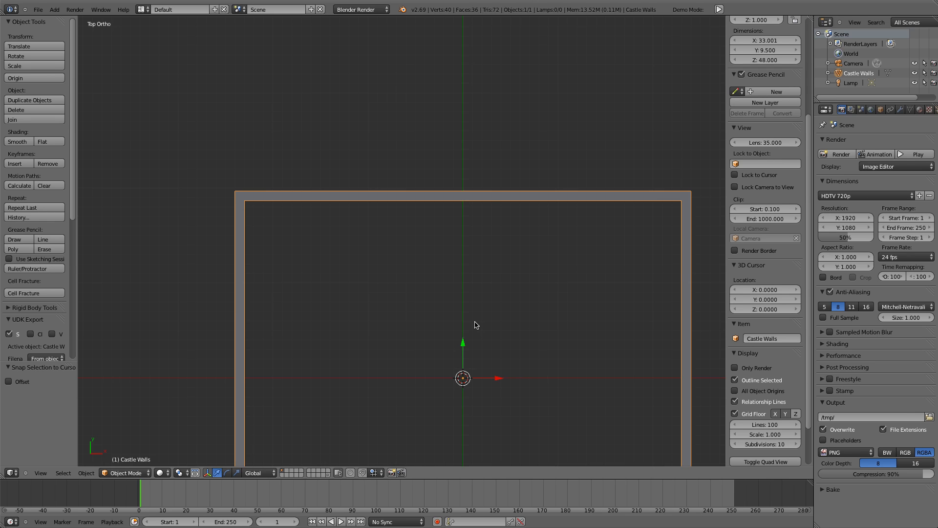
Fill the open end of the front wall segment on the positive X side with a face and return to Object Mode in solid shading
key(z)
shift+middle_drag(488, 346, 415, 252)
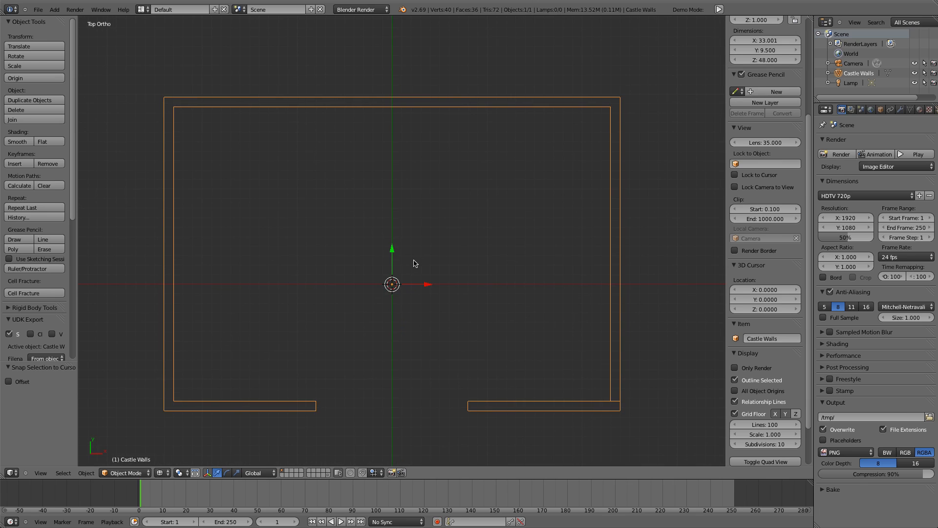
key(Tab)
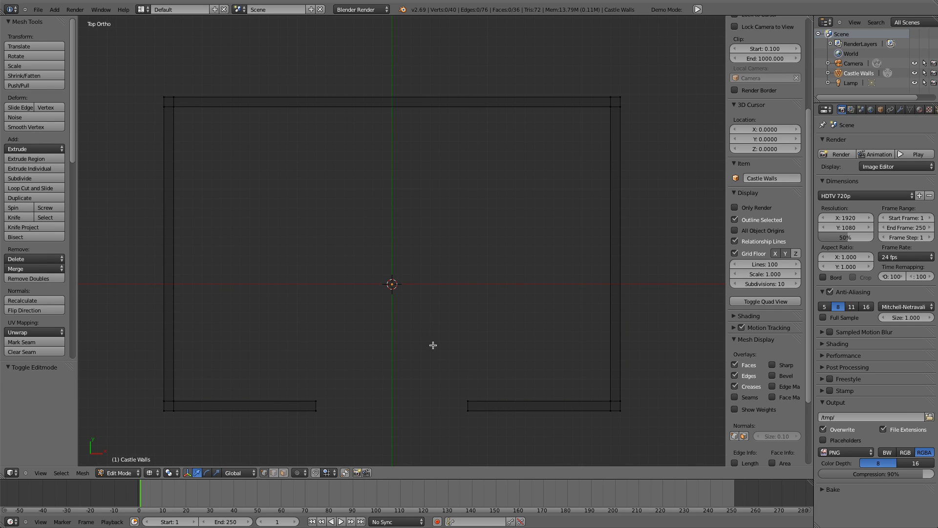
key(a)
key(a)
drag(438, 379, 497, 446)
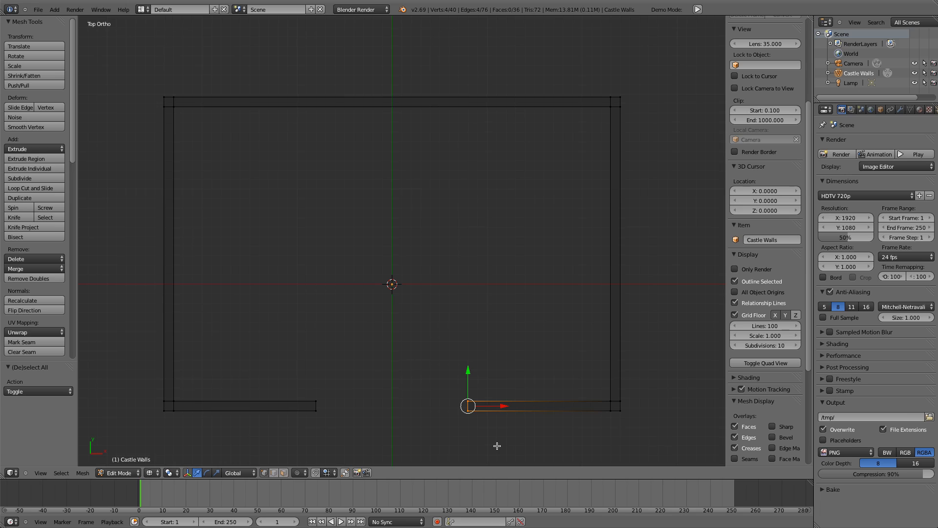
middle_drag(473, 435, 487, 359)
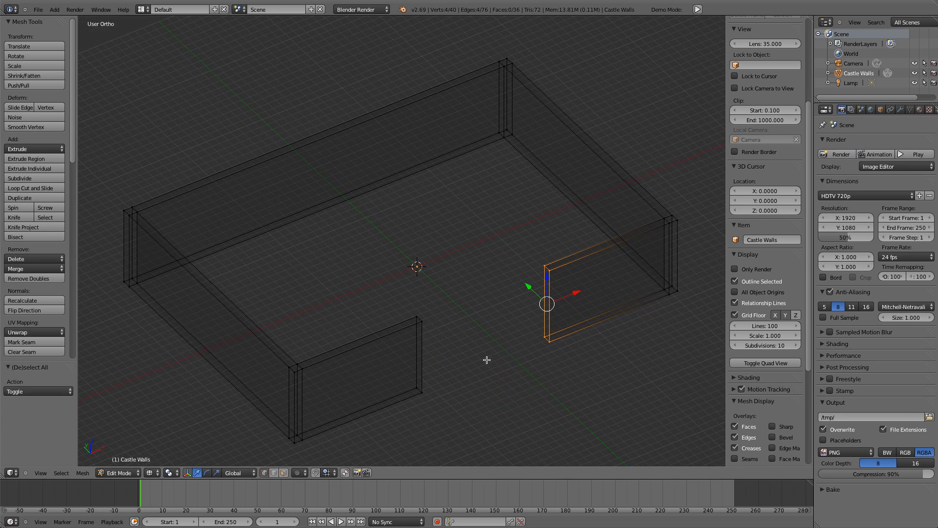
key(f)
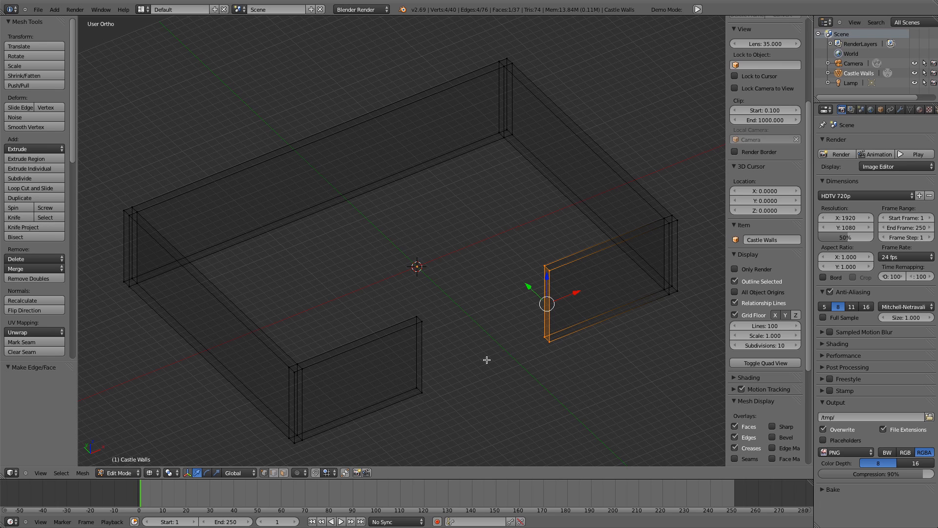
key(Tab)
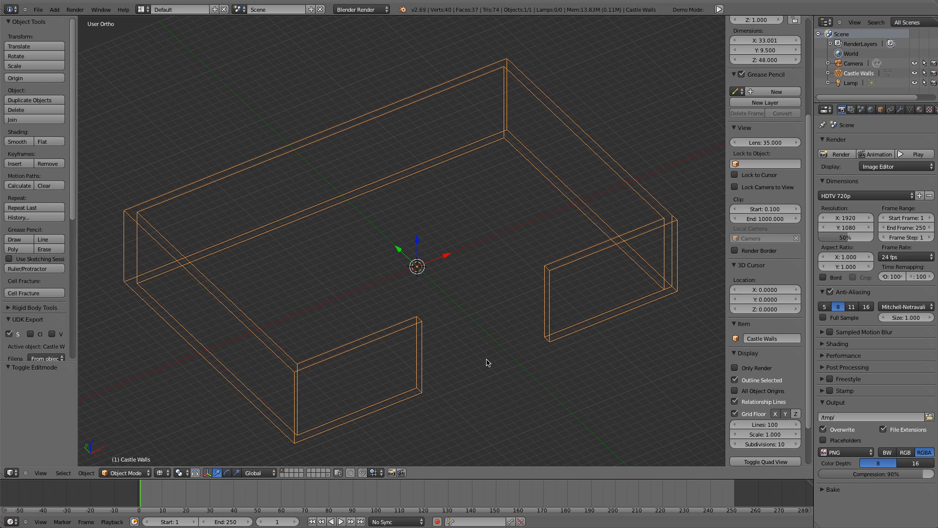
key(z)
mouse_move(488, 362)
middle_down()
mouse_move(557, 340)
mouse_move(506, 334)
middle_up()
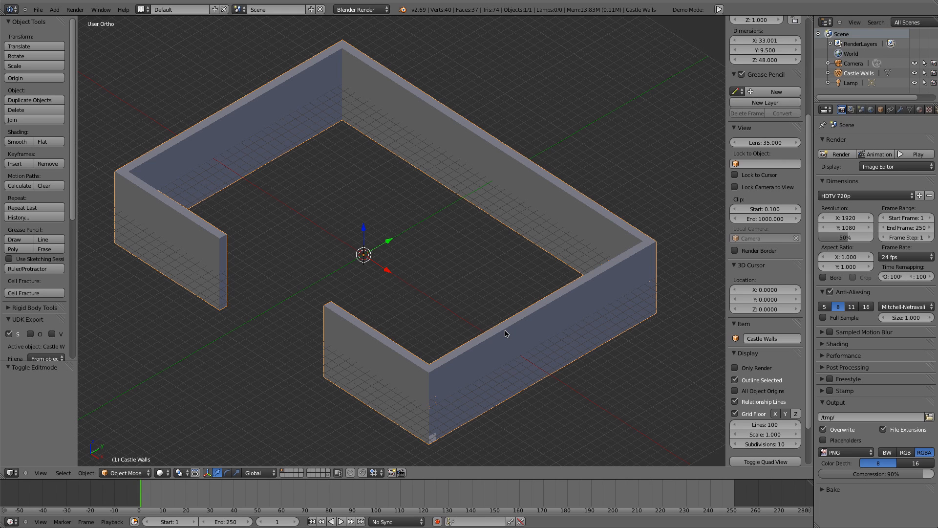
Extrude all the top vertices of the castle walls 0.5 units upward along Z
key(KP_1)
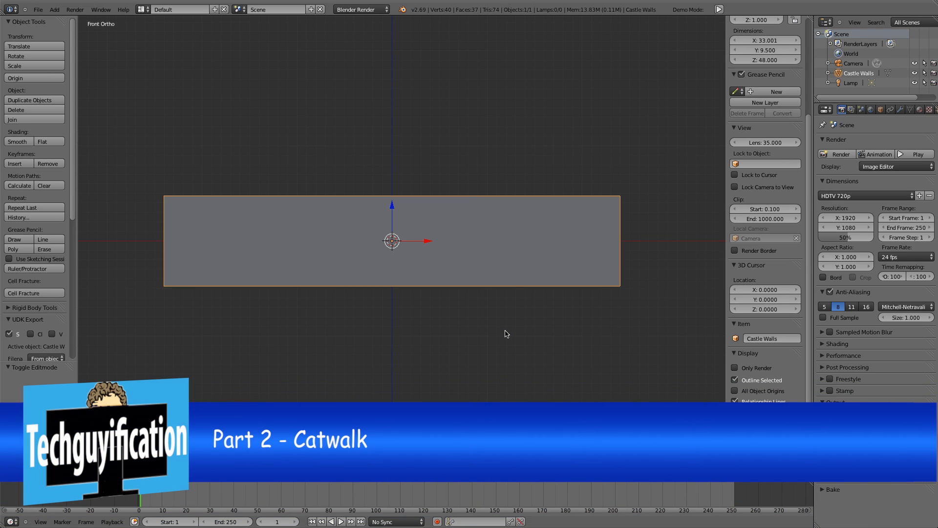
key(z)
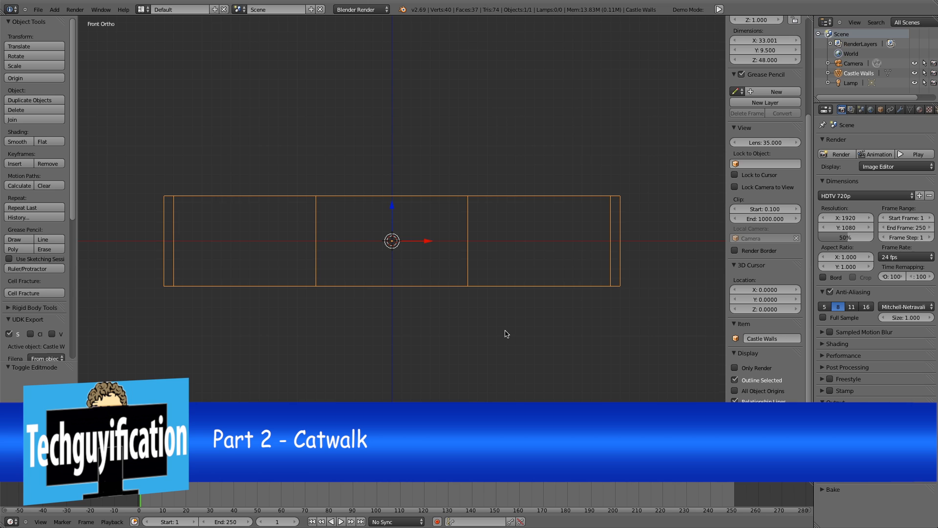
key(Tab)
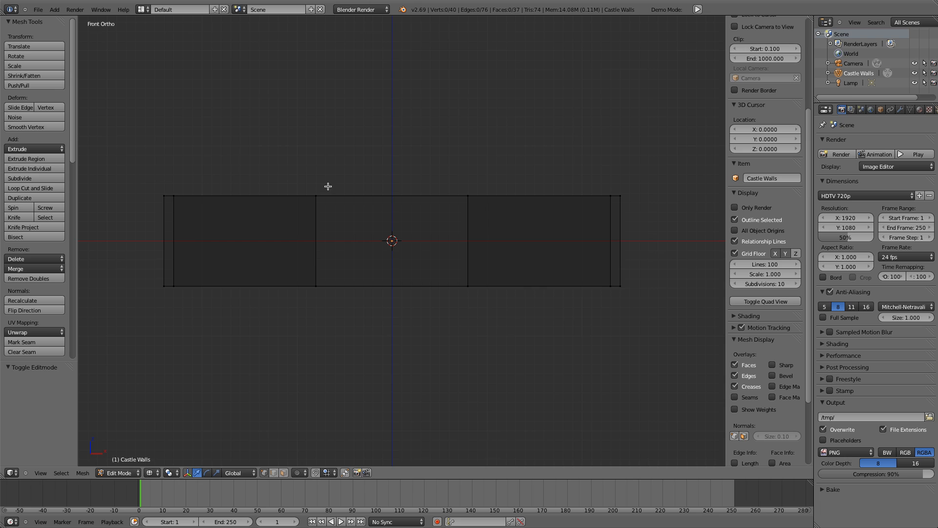
key(b)
drag(121, 138, 662, 212)
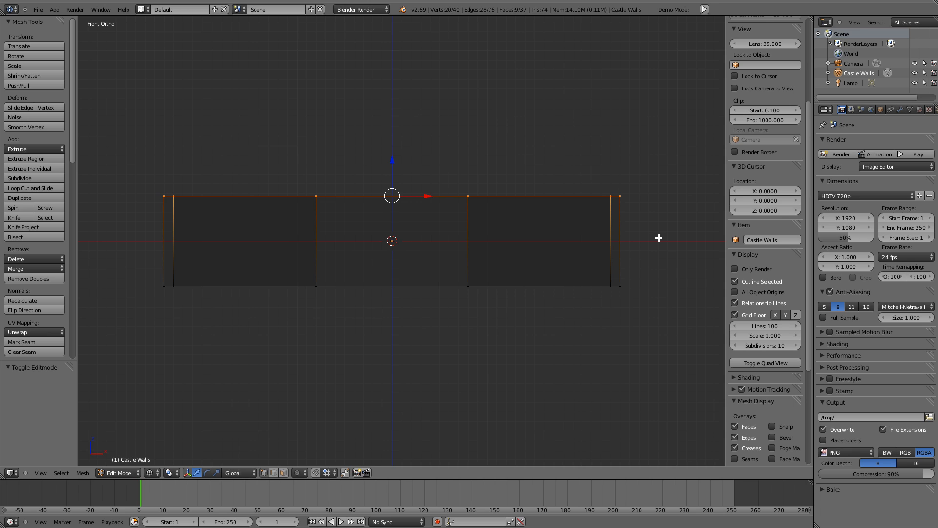
text(ez0.5)
key(Return)
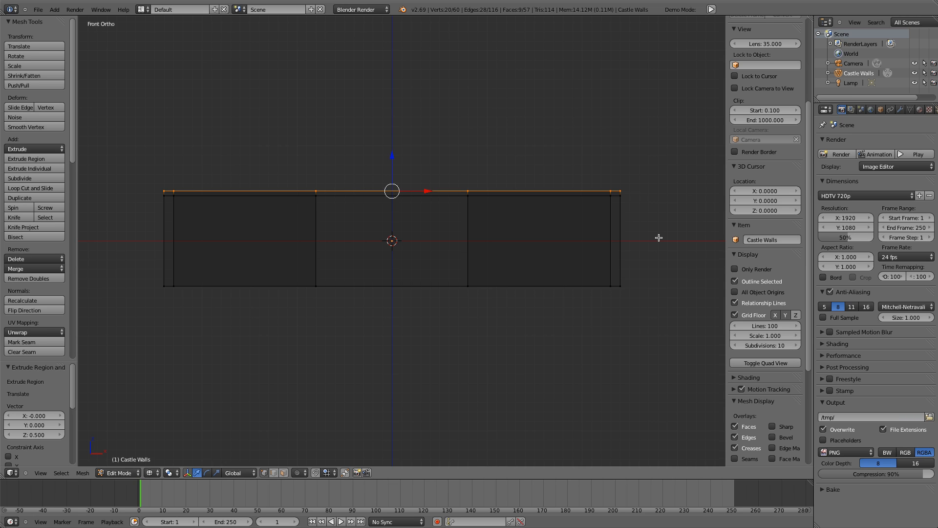
key(a)
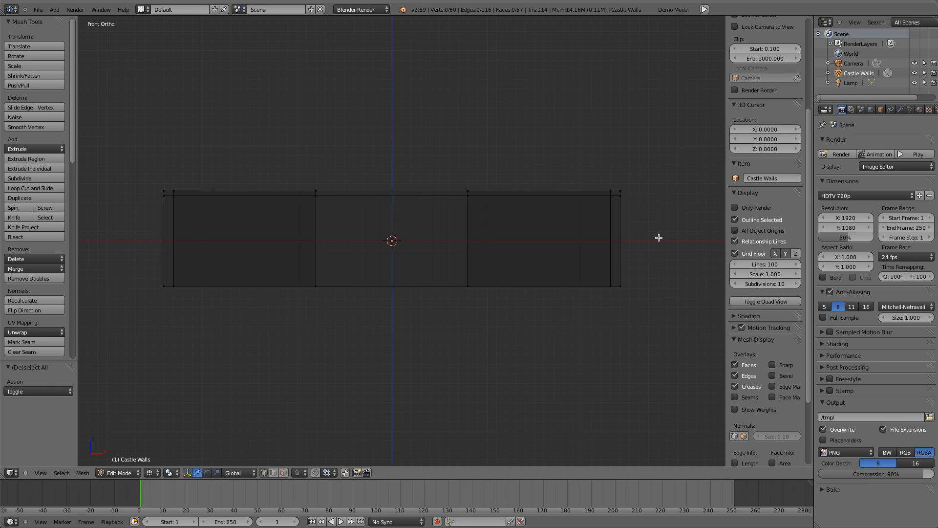
Try to extrude the outer vertices of the front wall's top rim outward by -14 units, and undo the attempt
key(KP_3)
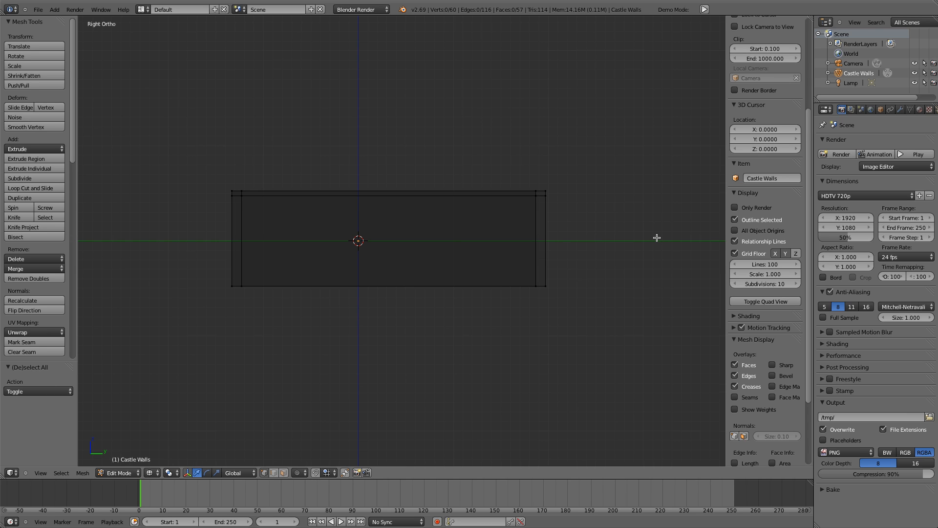
key(b)
drag(235, 173, 204, 209)
scroll(200, 206, up, 5)
shift+middle_drag(168, 184, 532, 251)
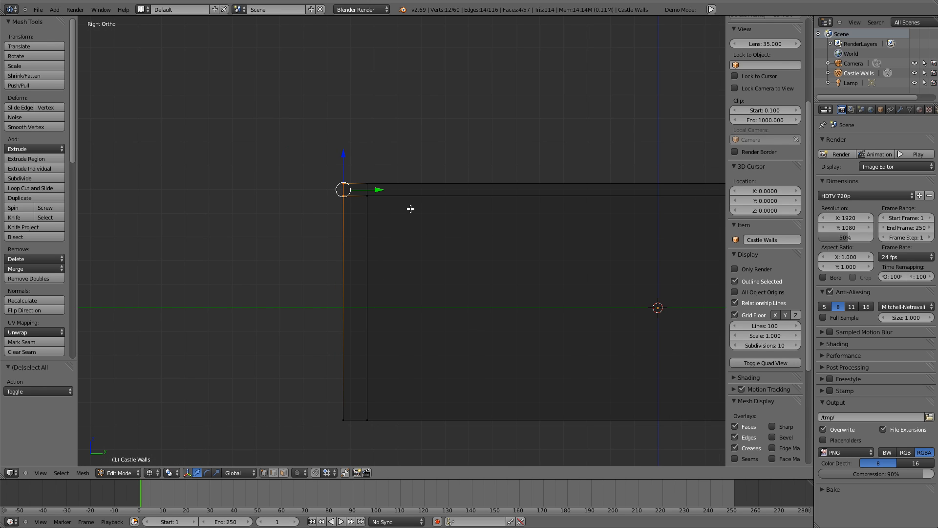
text(e-14)
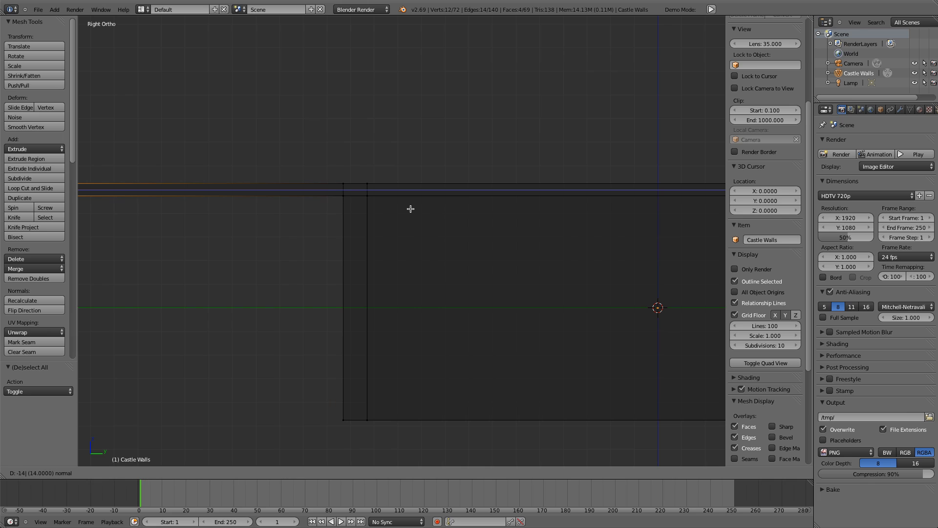
key(Return)
key(z)
key(z)
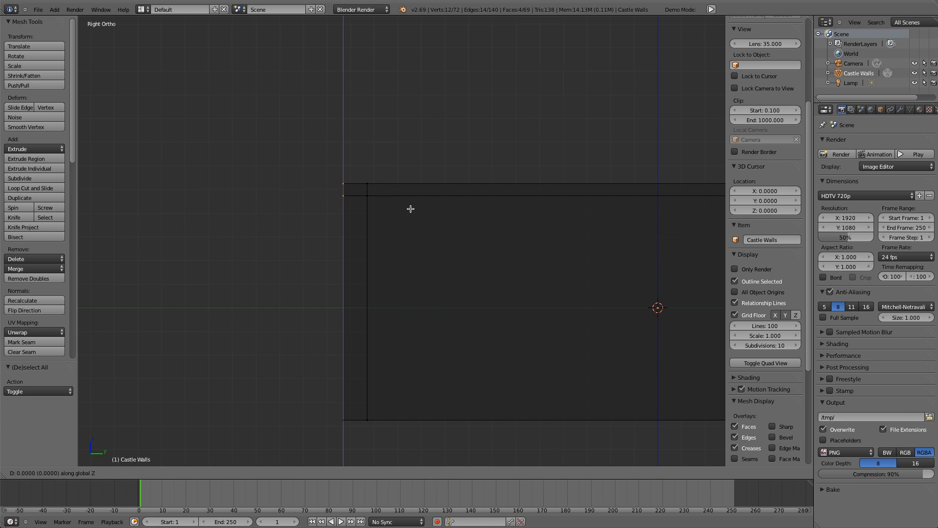
text(1-)
key(Return)
key(ctrl+z)
key(ctrl+z)
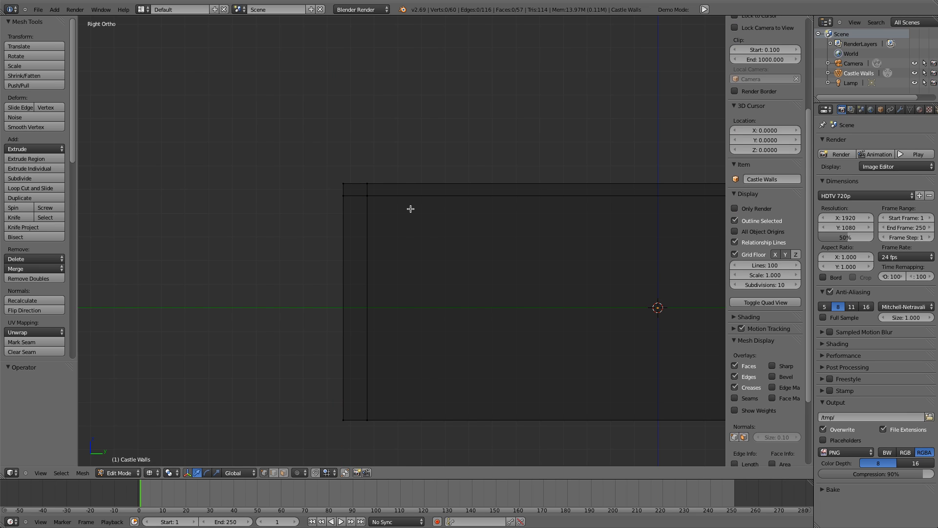
Extrude the outer vertices of the front wall's top rim 1 unit outward along negative Y
key(b)
drag(299, 163, 353, 211)
text(e)
text(1)
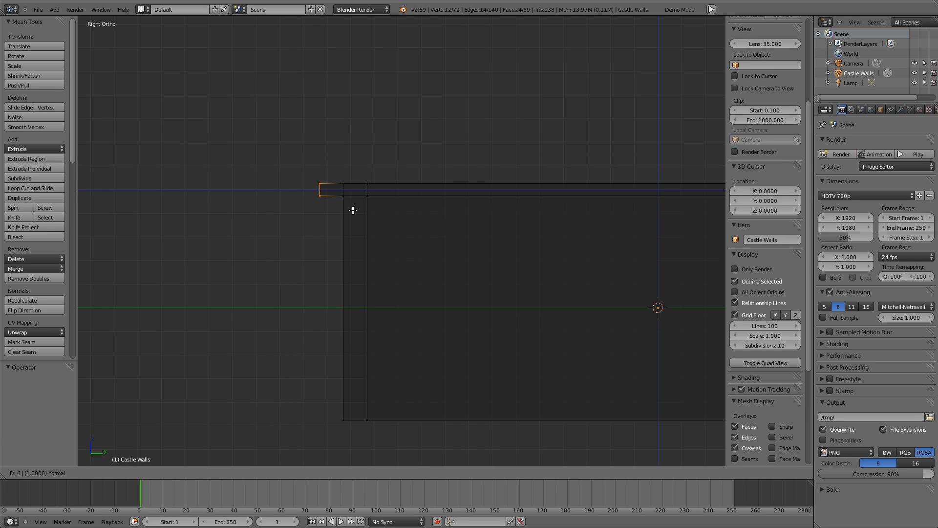
key(Return)
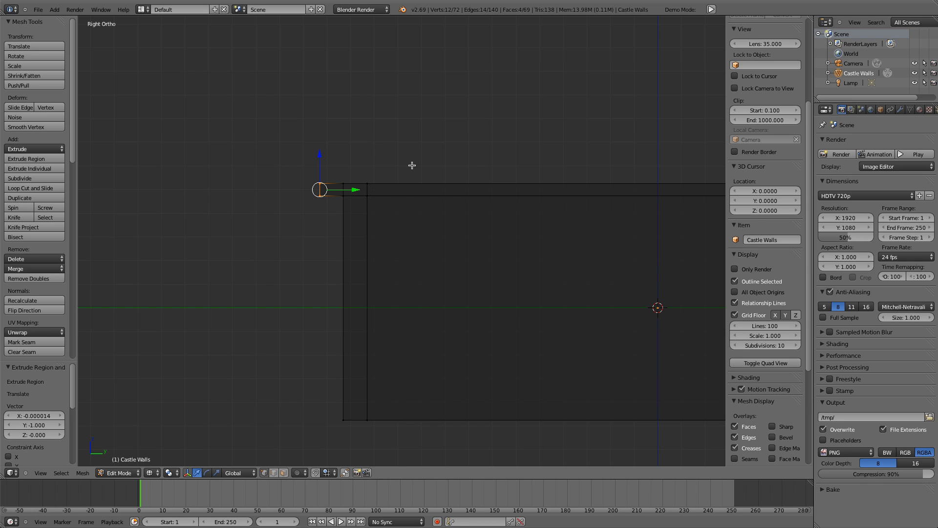
key(a)
Extrude the outer vertices of the back wall's top rim 1 unit outward along positive Y
shift+middle_drag(546, 228, 302, 228)
shift+middle_drag(590, 212, 486, 195)
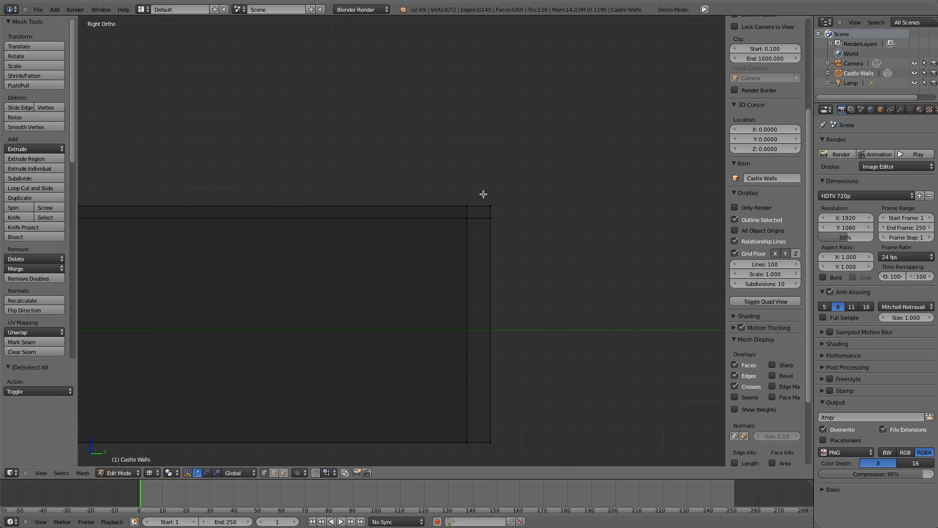
key(b)
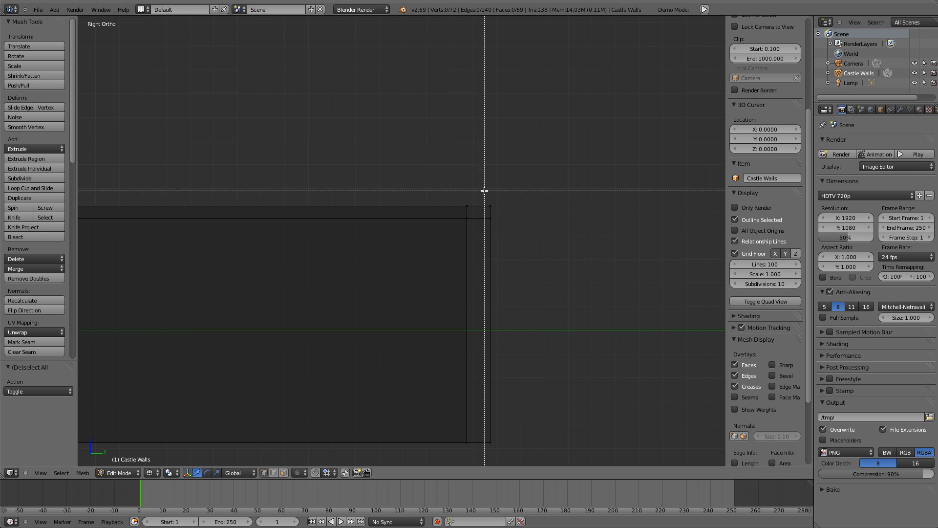
drag(485, 191, 549, 253)
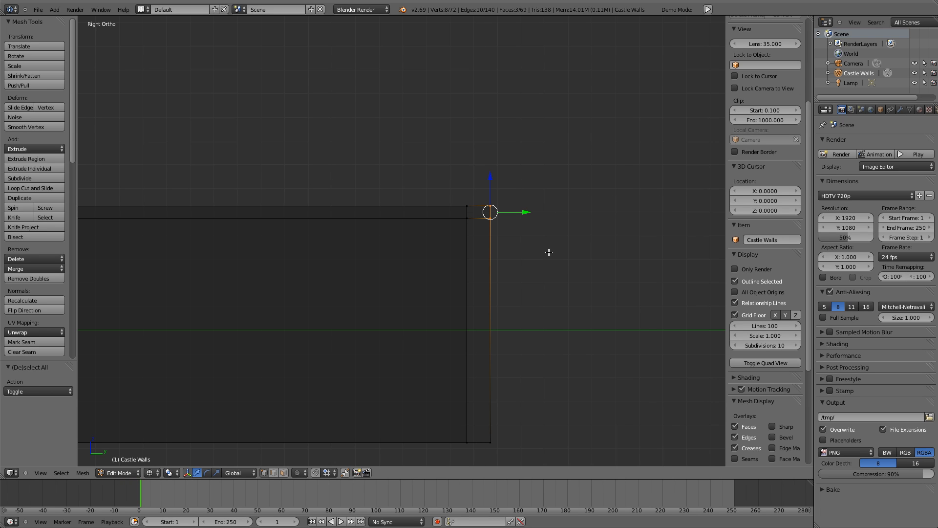
key(e)
text(1)
key(Return)
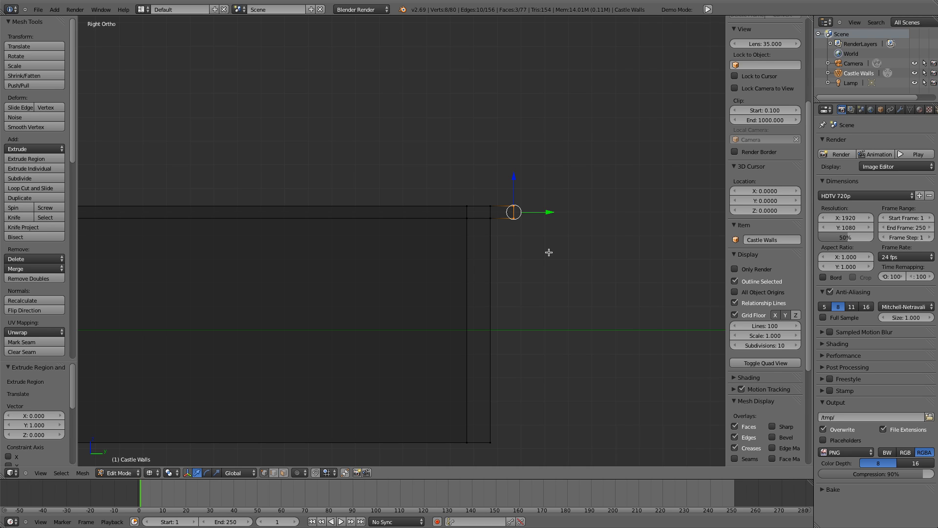
key(a)
Extrude the outer vertices of the top rim on the positive X side wall 1 unit outward
key(KP_1)
scroll(513, 272, down, 4)
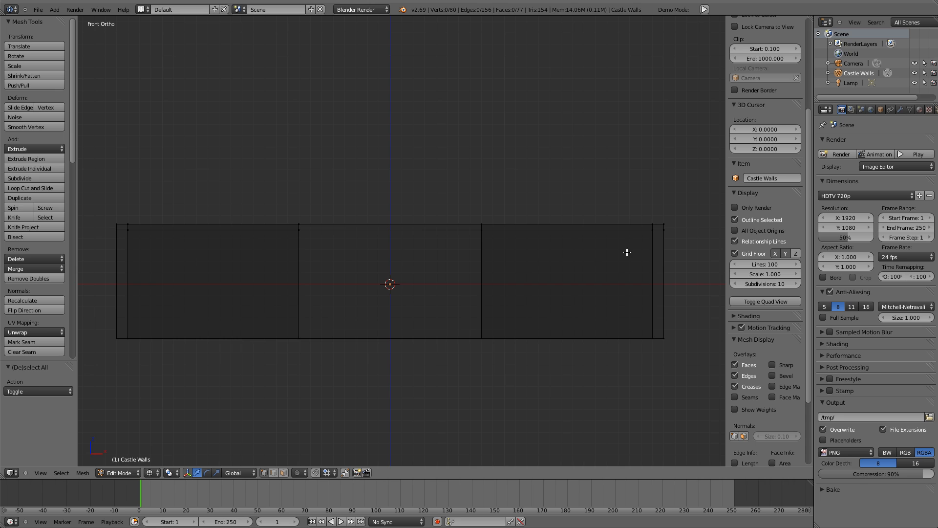
key(b)
drag(658, 204, 684, 244)
text(e0.1)
key(Return)
key(a)
Extrude the outer vertices of the top rim on the negative X side wall 1 unit outward
key(b)
drag(107, 216, 122, 241)
text(e0.1)
key(Return)
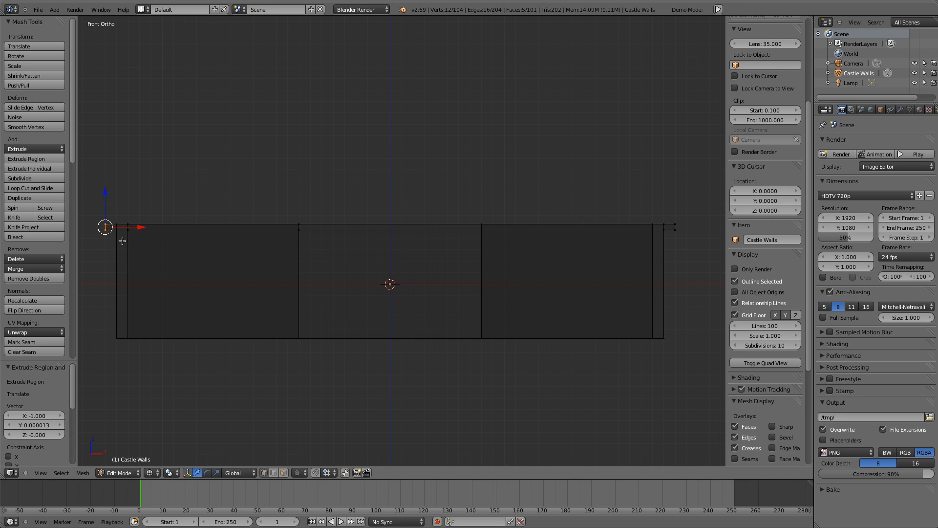
key(a)
Leave mesh editing, examine the overhanging rim in solid shading from an angle, and return to a wireframe front view
key(Tab)
key(z)
middle_drag(122, 243, 383, 275)
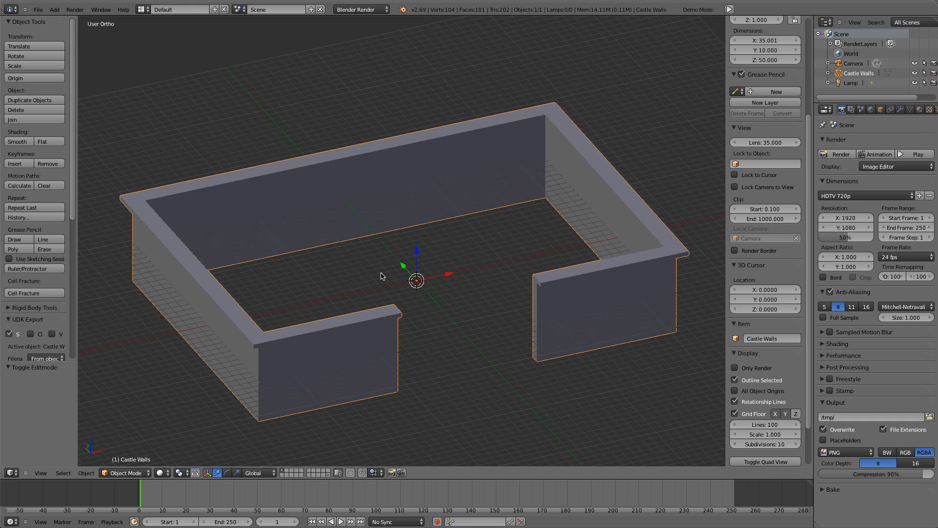
key(KP_1)
key(z)
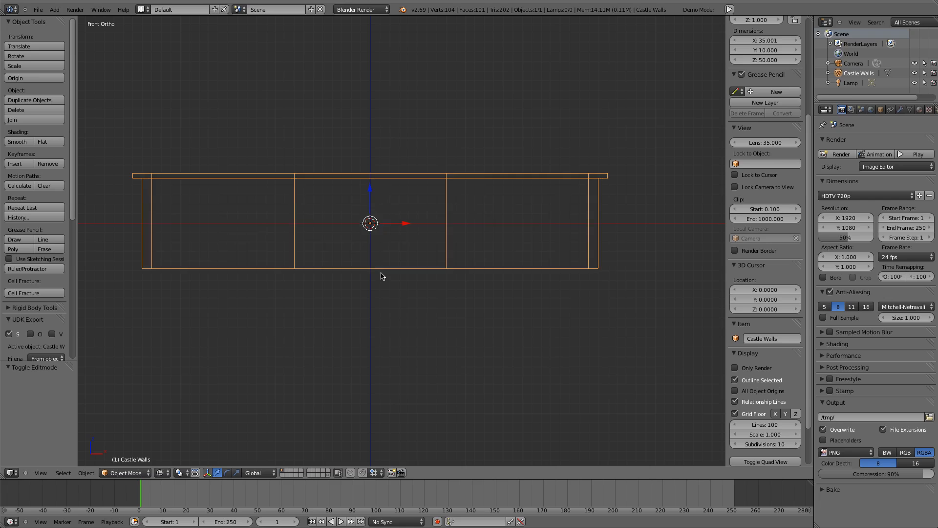
Separate the overhanging rim along the top of the castle walls into its own object
key(a)
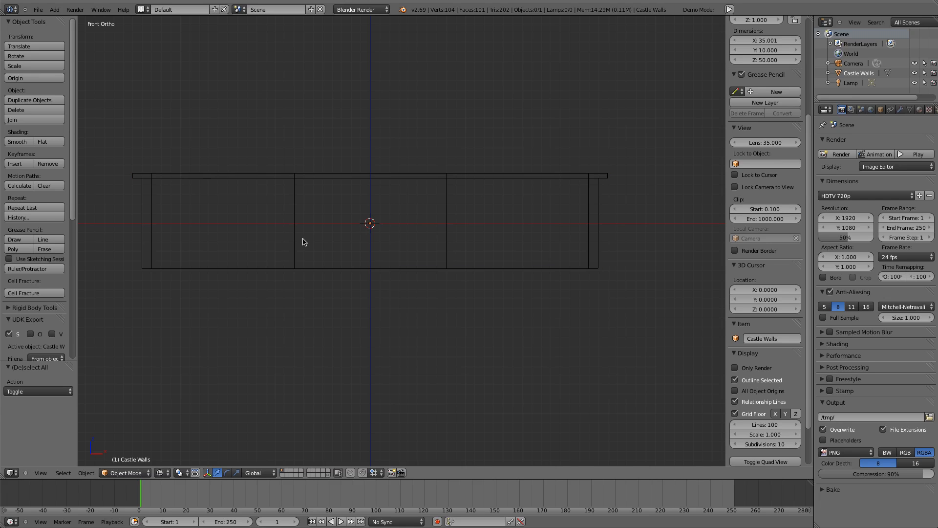
right_click(300, 270)
key(Tab)
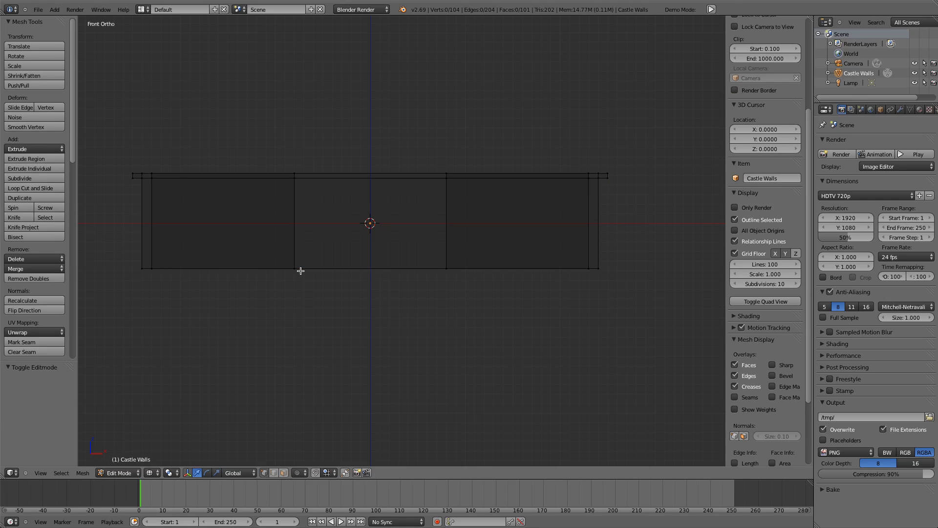
key(b)
drag(101, 127, 646, 187)
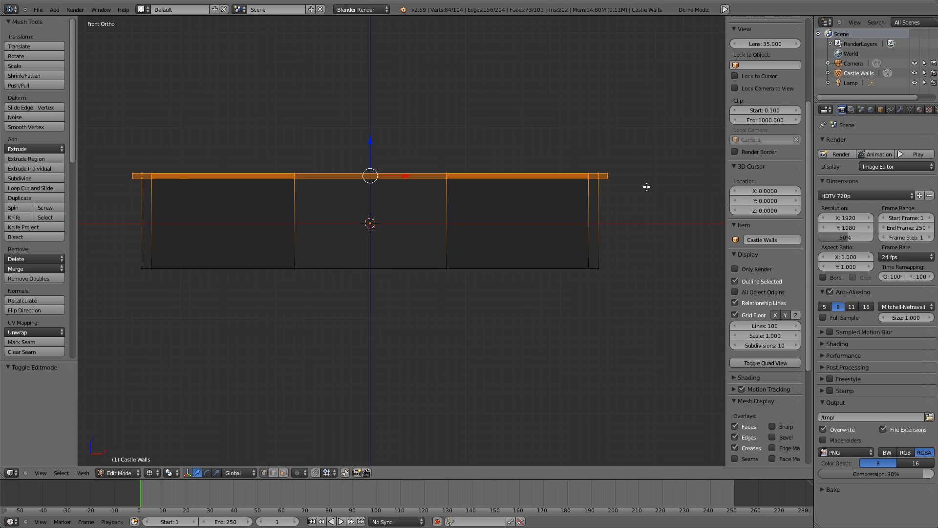
key(p)
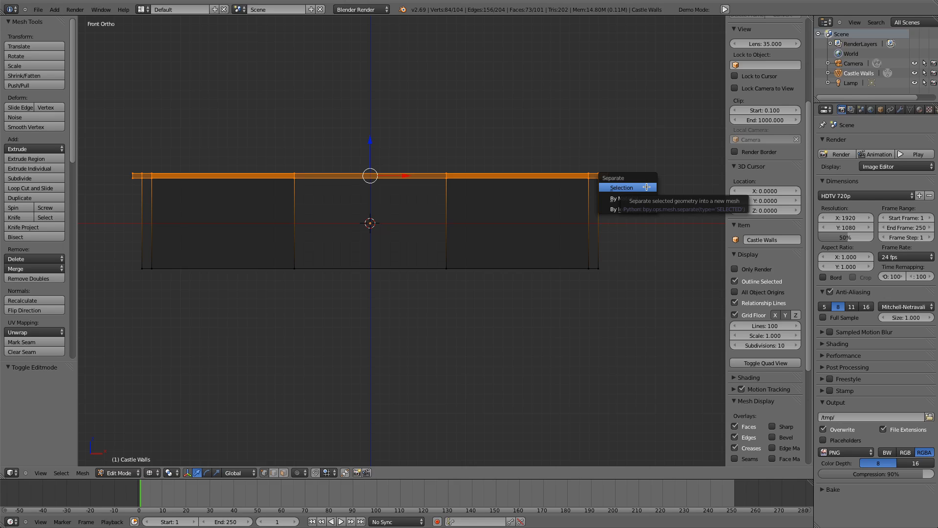
click(647, 187)
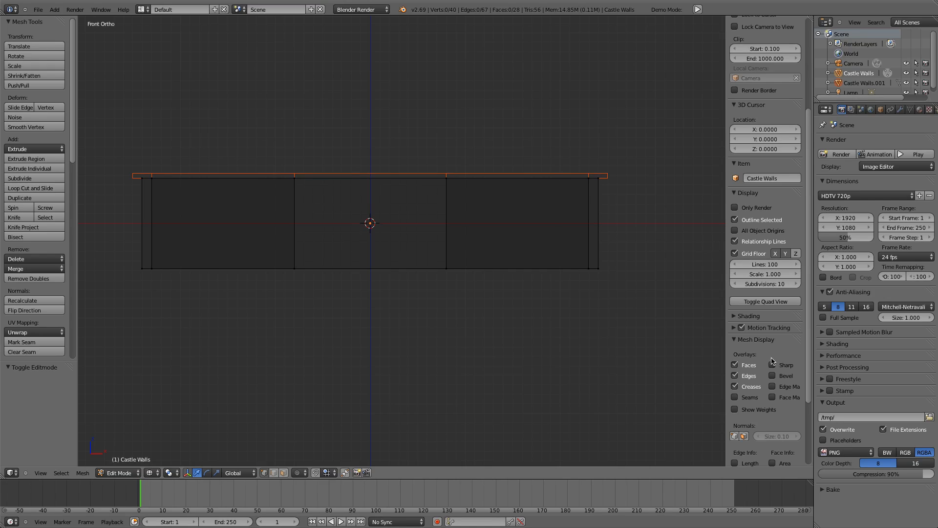
Rename the object open for editing as Catwalk
scroll(772, 387, down, 5)
scroll(767, 351, up, 5)
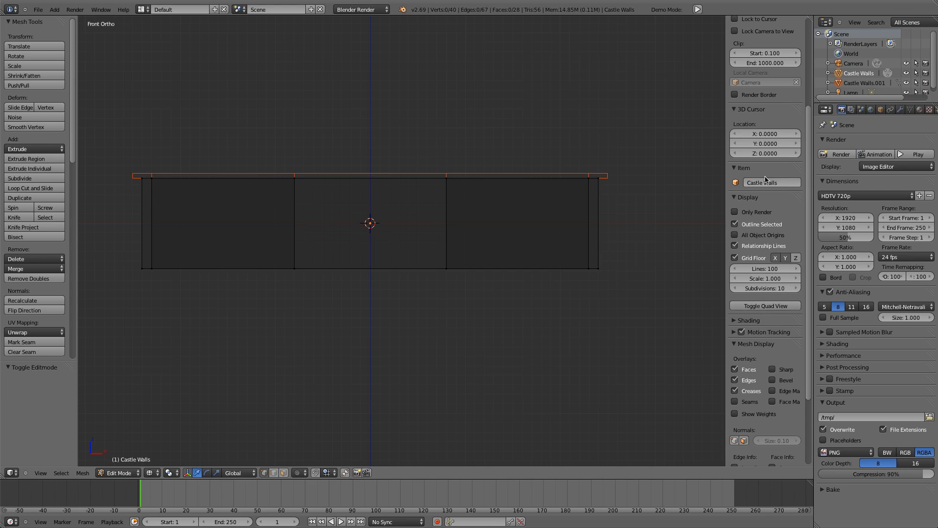
click(779, 183)
text(Catwalk)
key(Return)
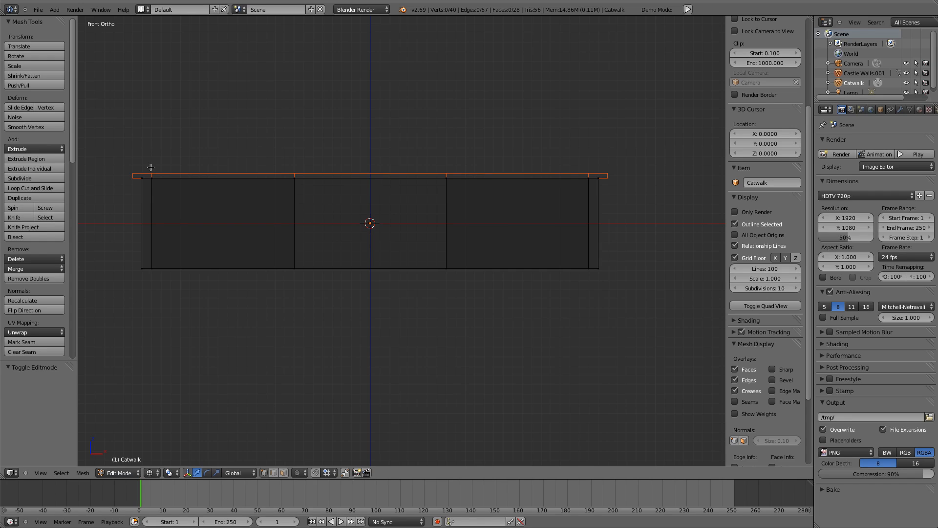
Leave mesh editing, select the separated rim object and set its origin to its geometry
key(Tab)
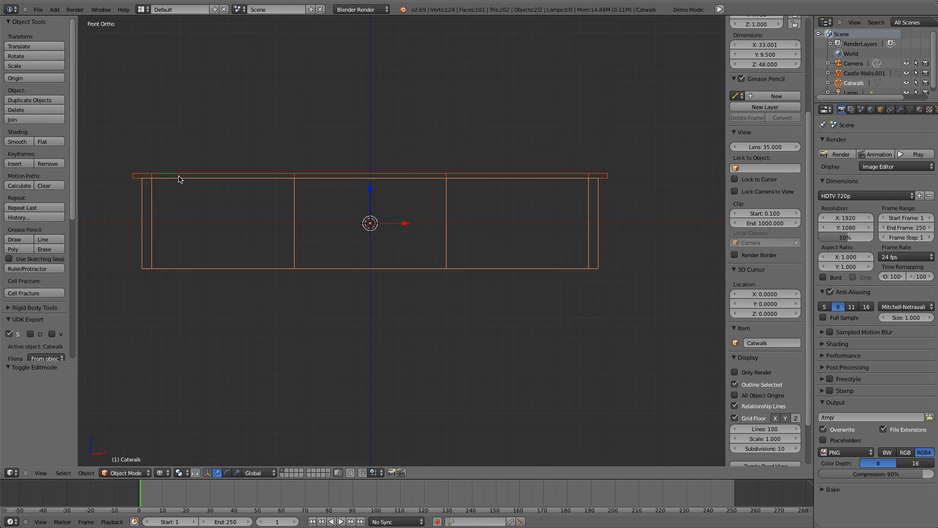
key(Tab)
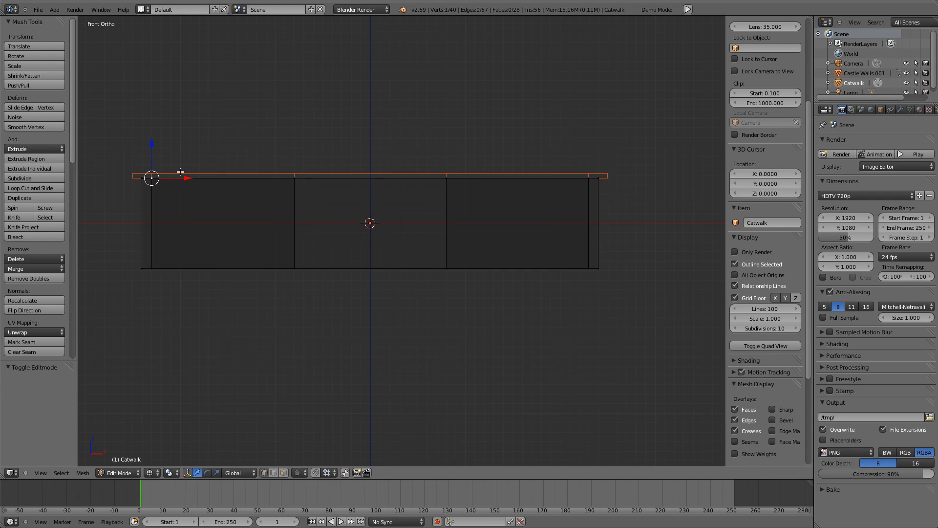
key(Tab)
right_click(140, 175)
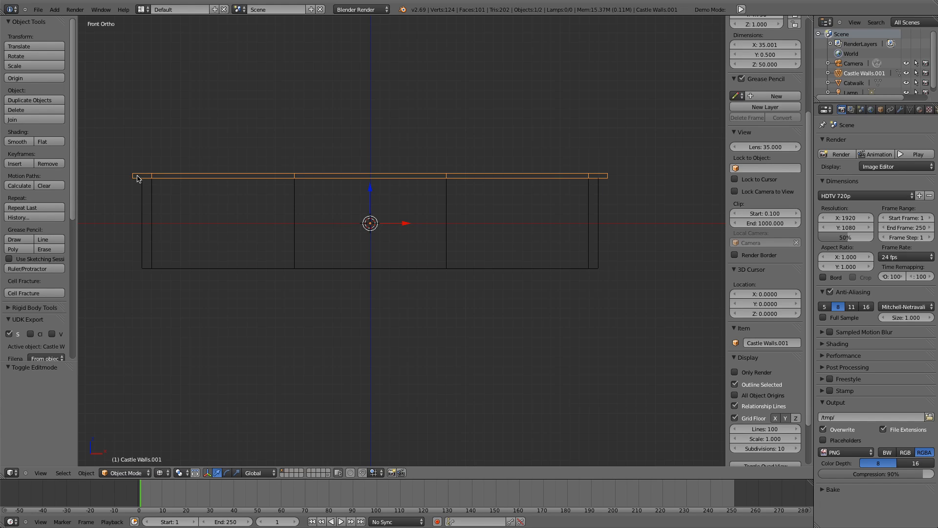
click(31, 80)
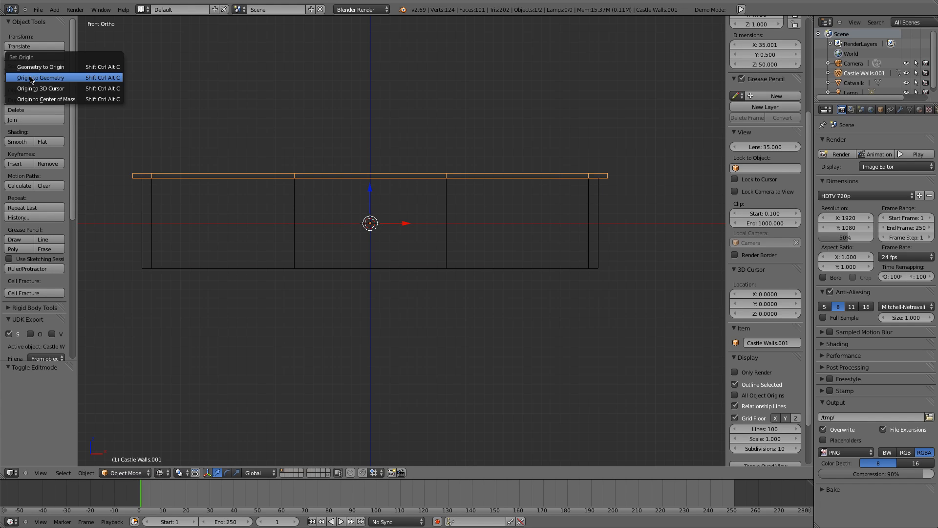
click(39, 78)
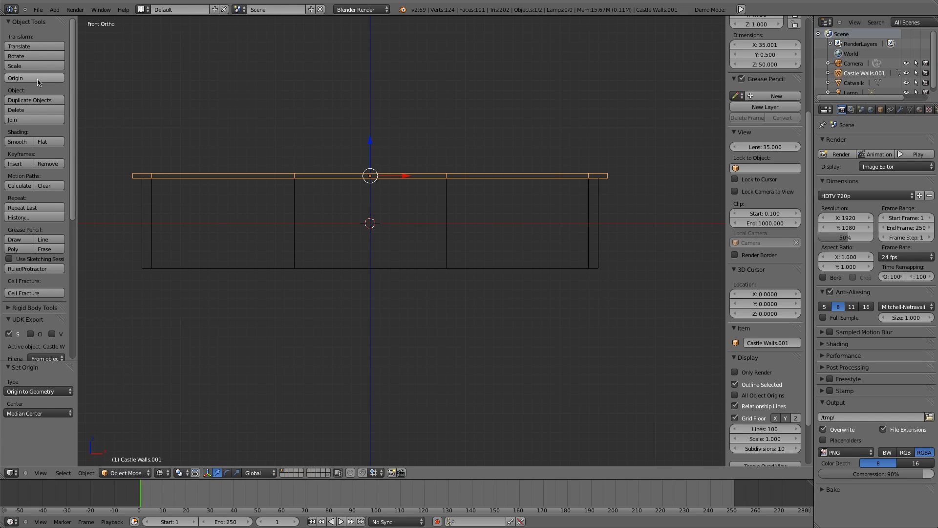
Edit the rim's mesh and select the ring of lengthwise edges on the front section on the negative X side
middle_drag(168, 153, 203, 199)
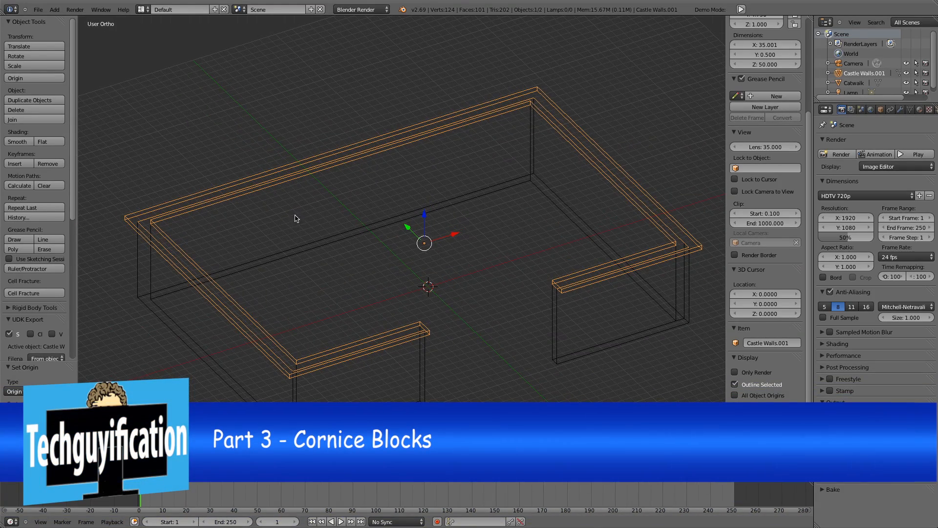
key(Tab)
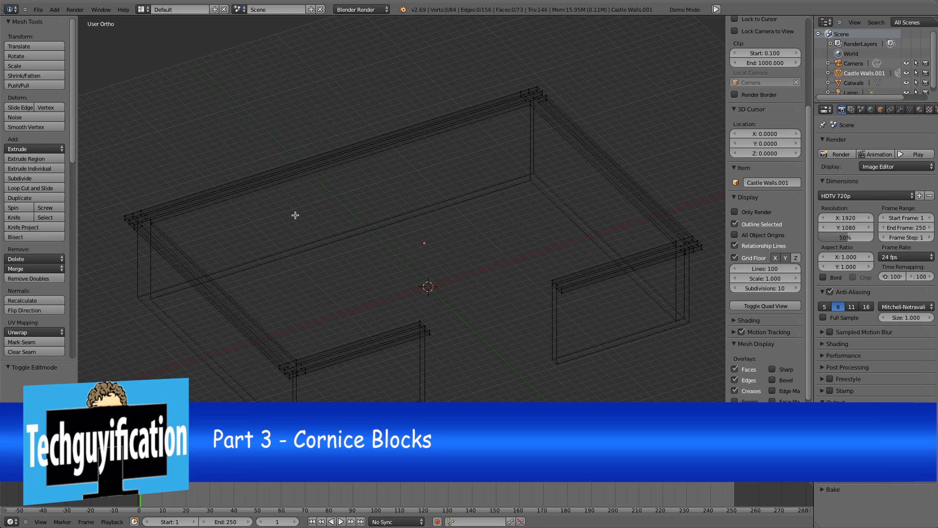
middle_drag(407, 236, 455, 210)
scroll(470, 205, up, 3)
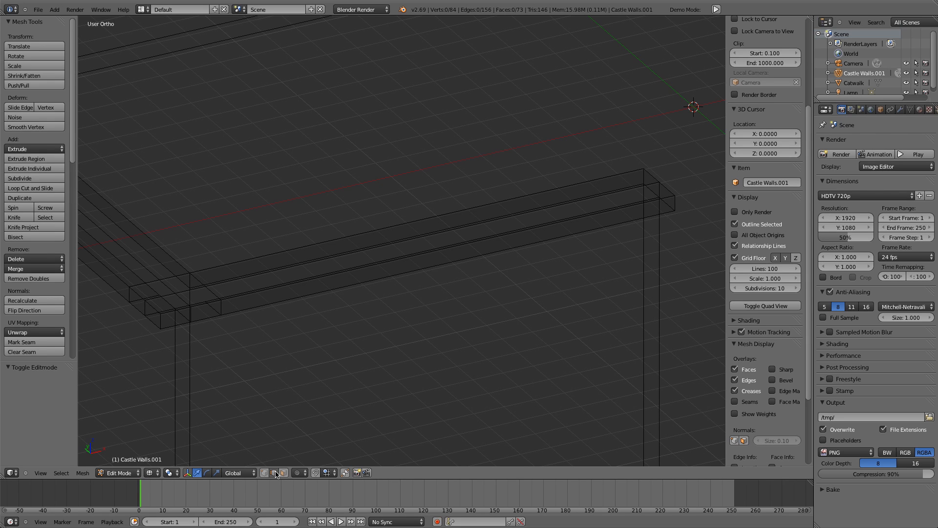
right_click(308, 248)
middle_drag(373, 325, 392, 251)
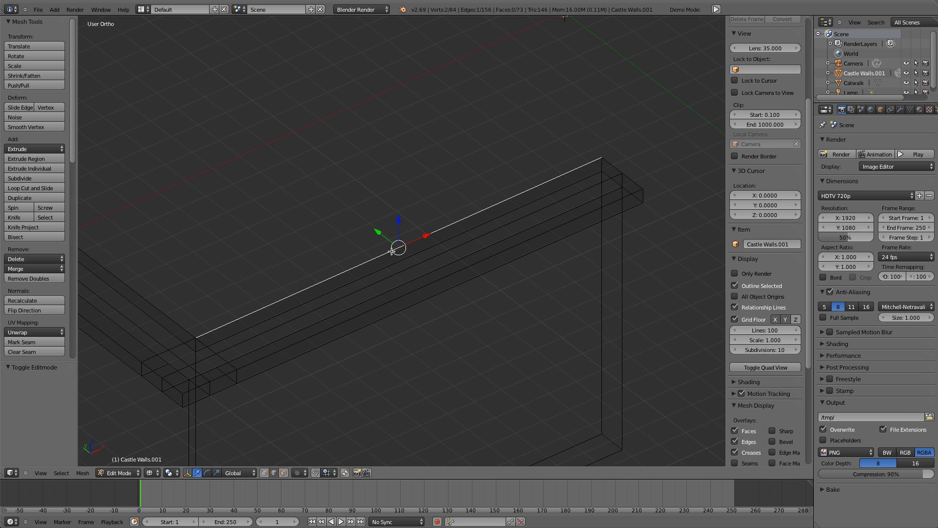
key(ctrl+e)
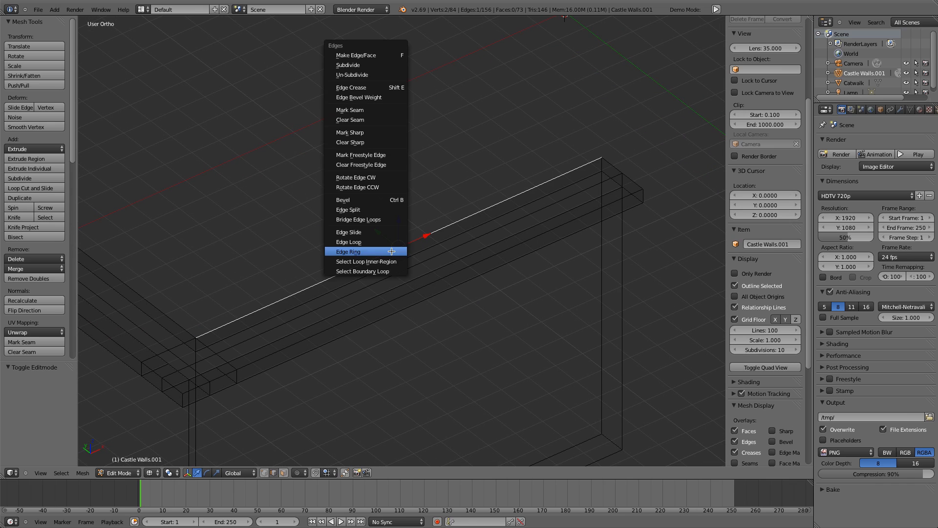
click(391, 251)
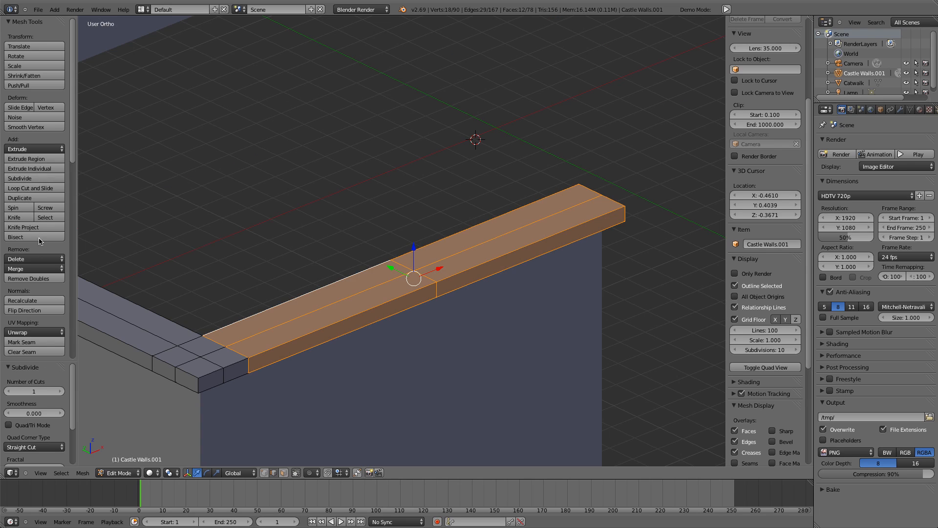
Subdivide the selected edge ring of the front rim section with 9 cuts
click(57, 391)
click(57, 391)
click(56, 390)
click(57, 391)
click(57, 391)
click(57, 391)
click(57, 390)
key(Tab)
key(Tab)
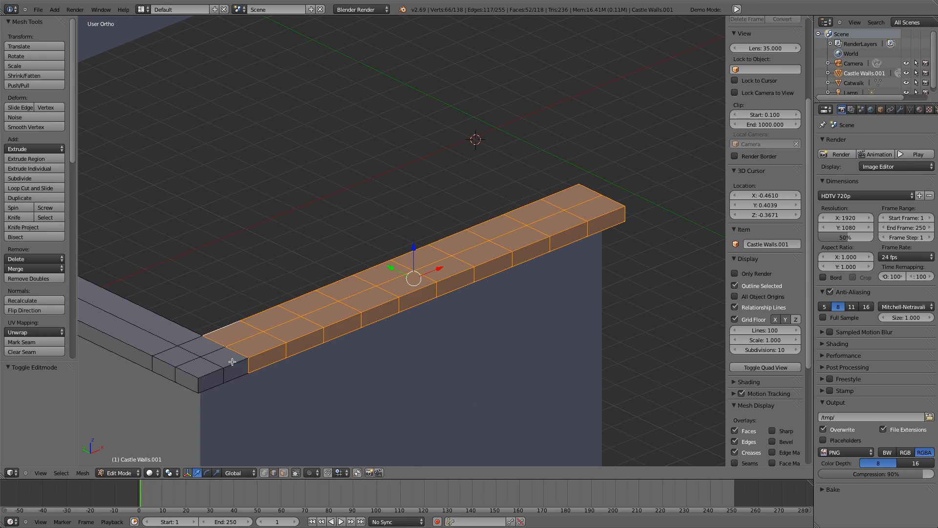
Switch to face selection and select the outer corner faces plus every second outer top face along the subdivided rim section
click(284, 473)
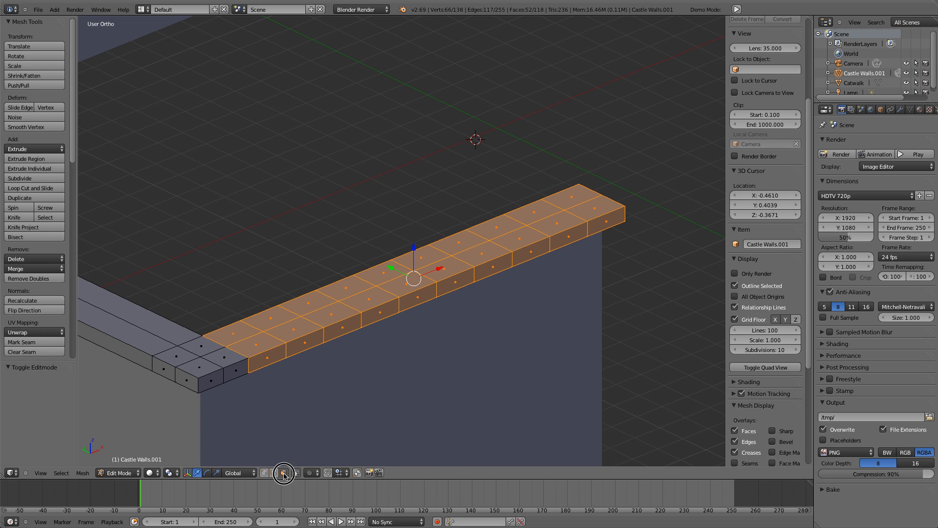
right_click(209, 365)
shift+right_click(303, 326)
shift+right_click(366, 300)
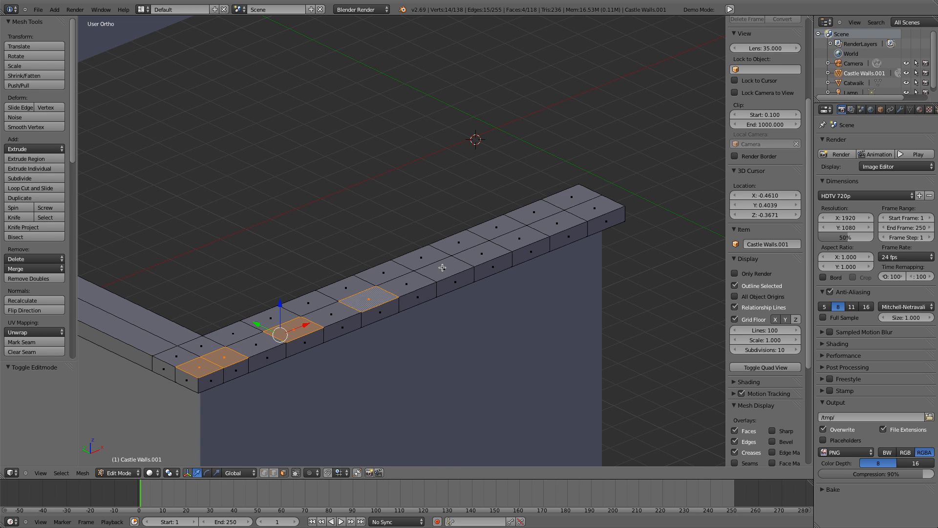
shift+right_click(439, 269)
shift+right_click(519, 245)
shift+right_click(594, 209)
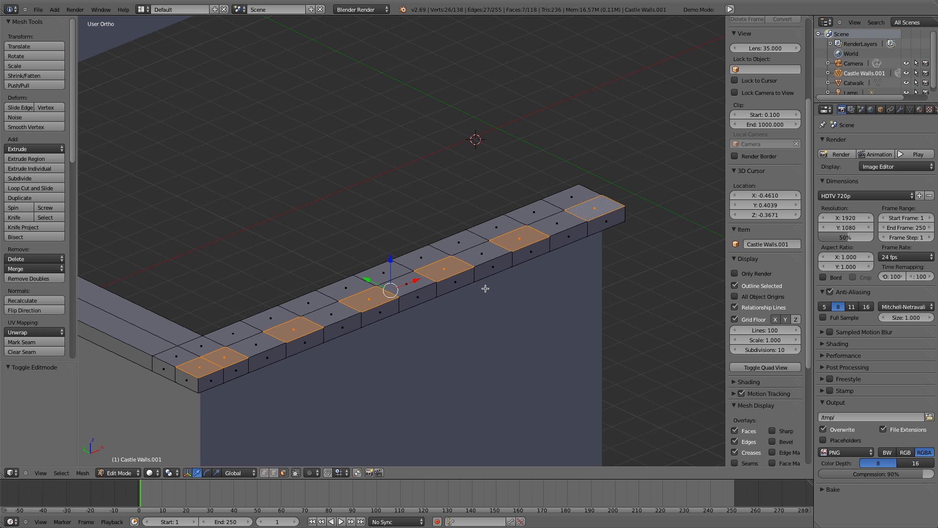
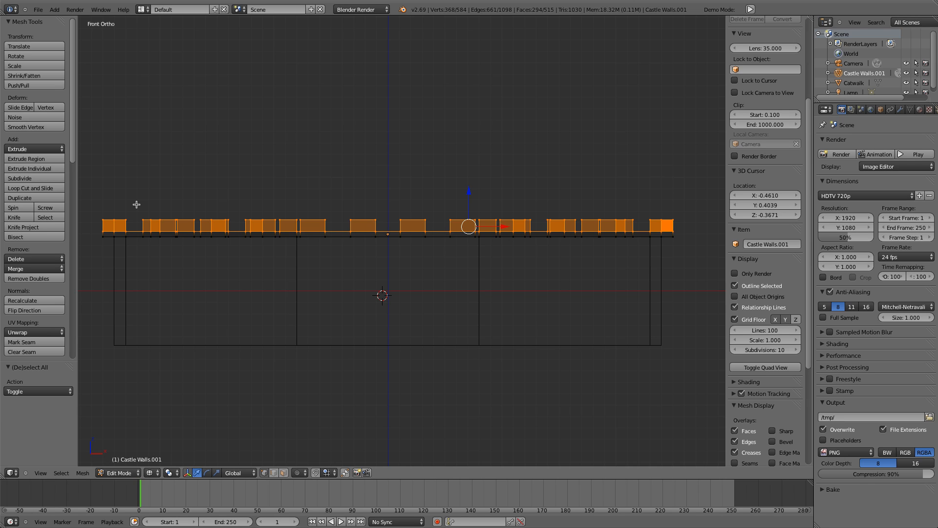
Separate the selected cornice block geometry into a new object and rename the object open for editing as Cornice Blocks
key(p)
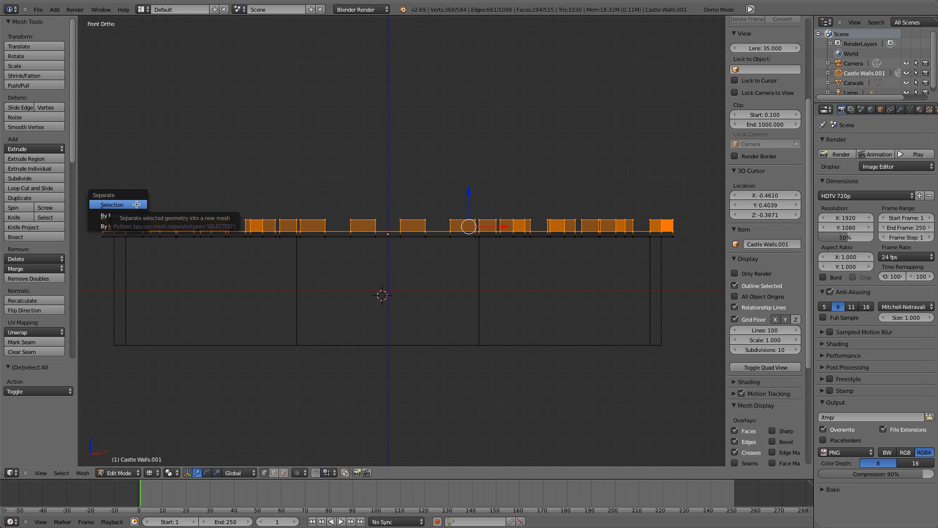
click(136, 204)
click(776, 185)
text(Cornice B)
key(Return)
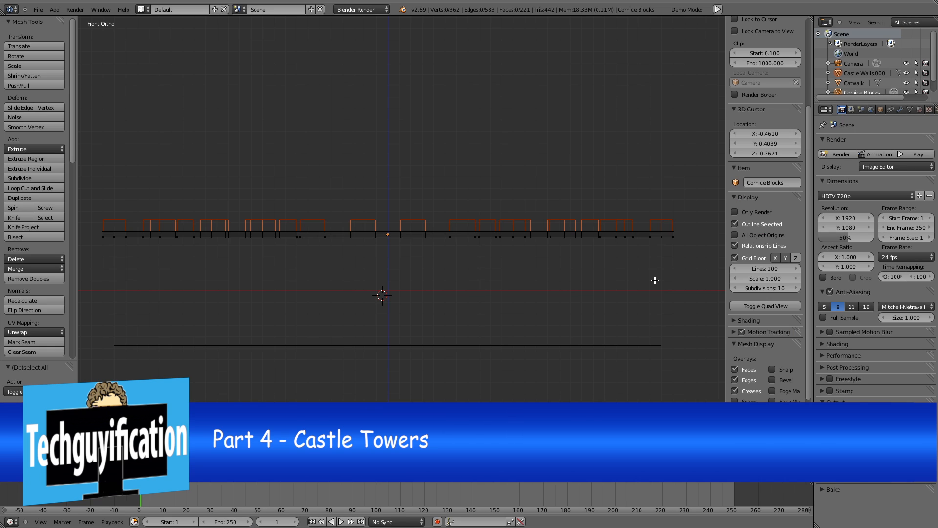
Leave mesh editing, deselect everything, and place the 3D cursor at the walls' back corner on the positive X side, about X 24.01, Y 19.67
key(KP_7)
key(a)
key(a)
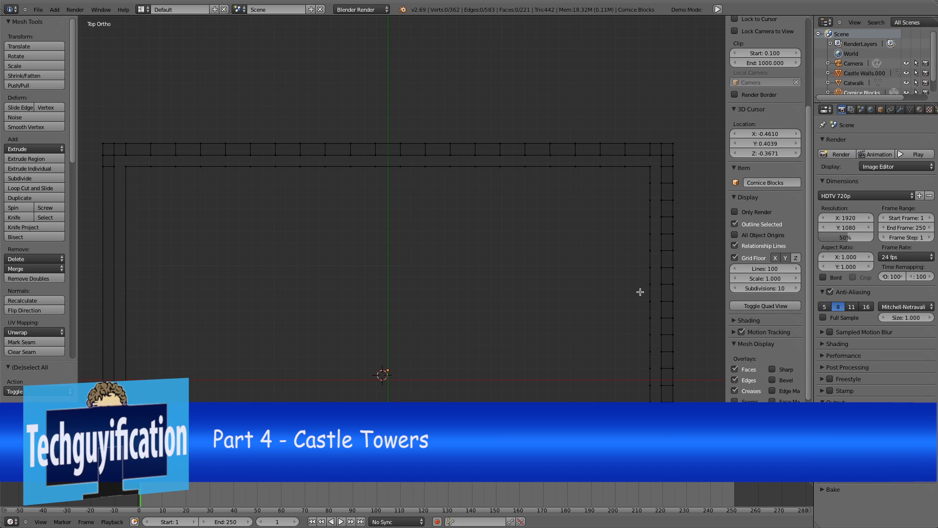
key(Tab)
shift+middle_drag(652, 279, 531, 336)
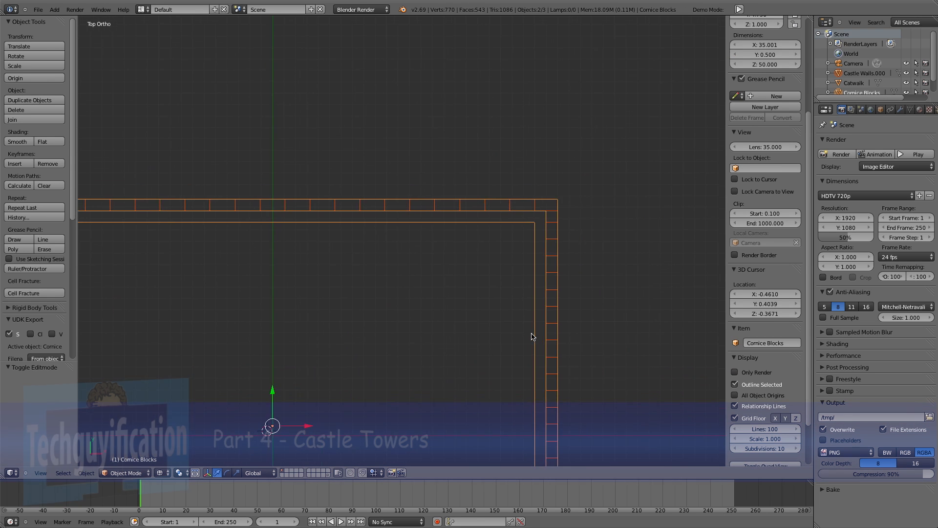
click(540, 218)
scroll(540, 218, up, 6)
shift+middle_drag(380, 286, 274, 316)
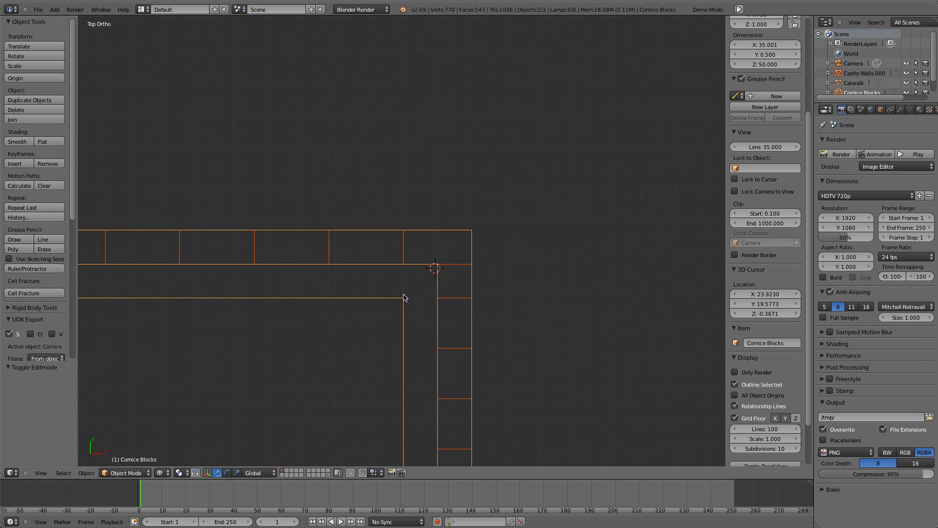
key(a)
click(438, 264)
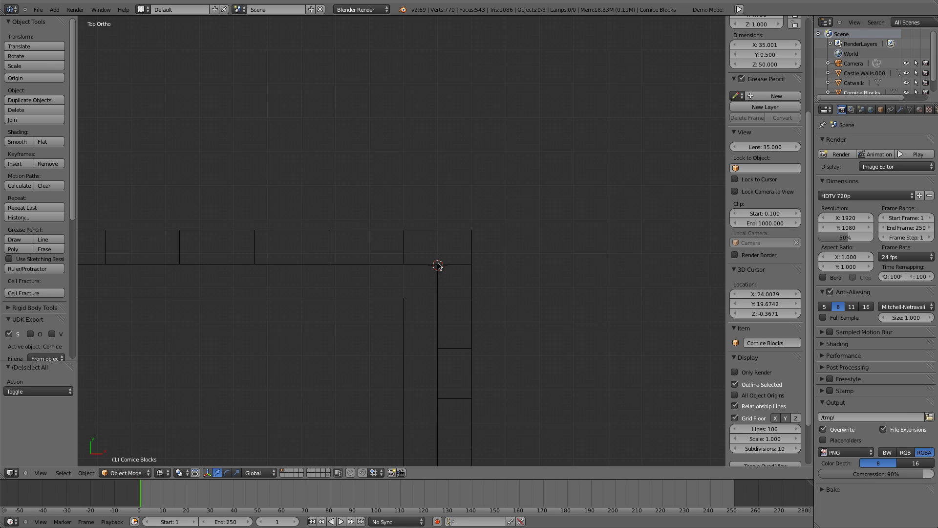
Add a plane at the 3D cursor and set its X and Y dimensions to 6
key(shift+a)
mouse_move(437, 265)
click(472, 265)
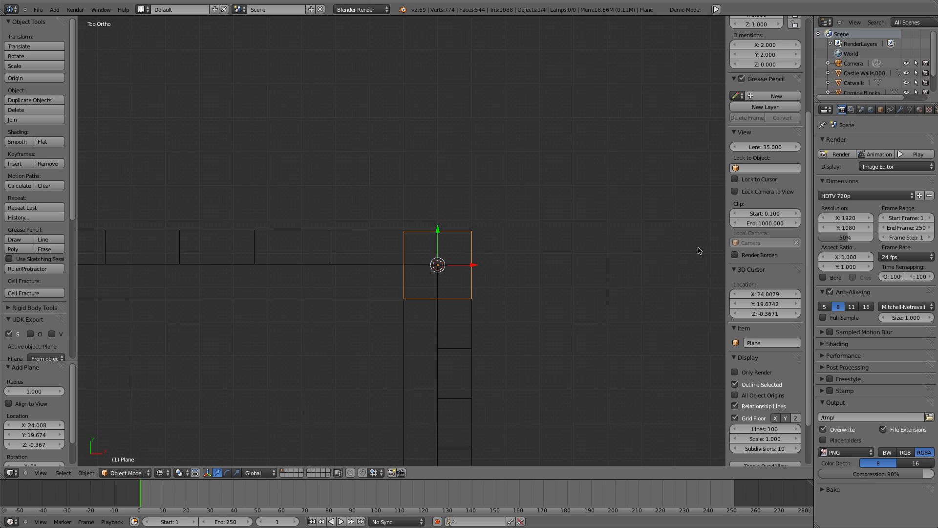
click(766, 44)
text(6)
key(Return)
click(767, 54)
text(6)
key(Return)
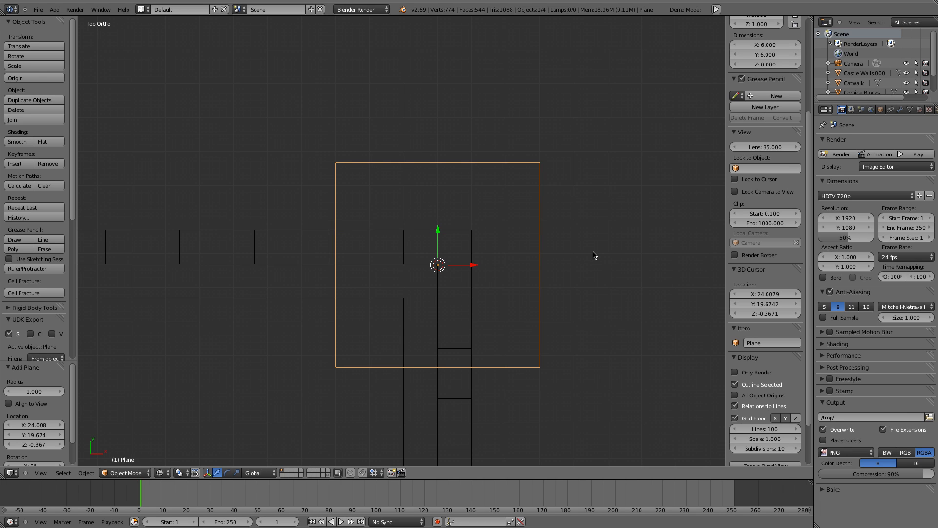
Lower the plane about 4.39 units along Z to the base of the walls
key(KP_1)
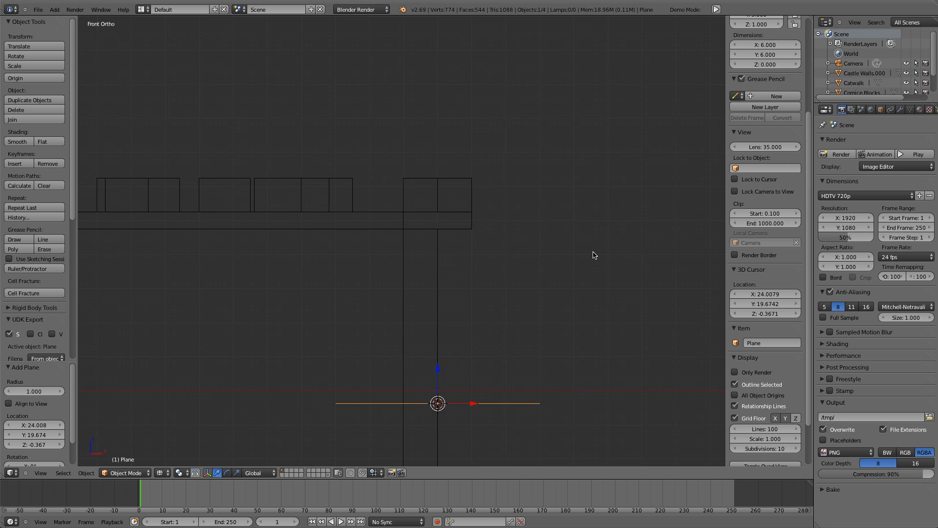
shift+middle_drag(540, 332, 581, 102)
drag(477, 135, 480, 287)
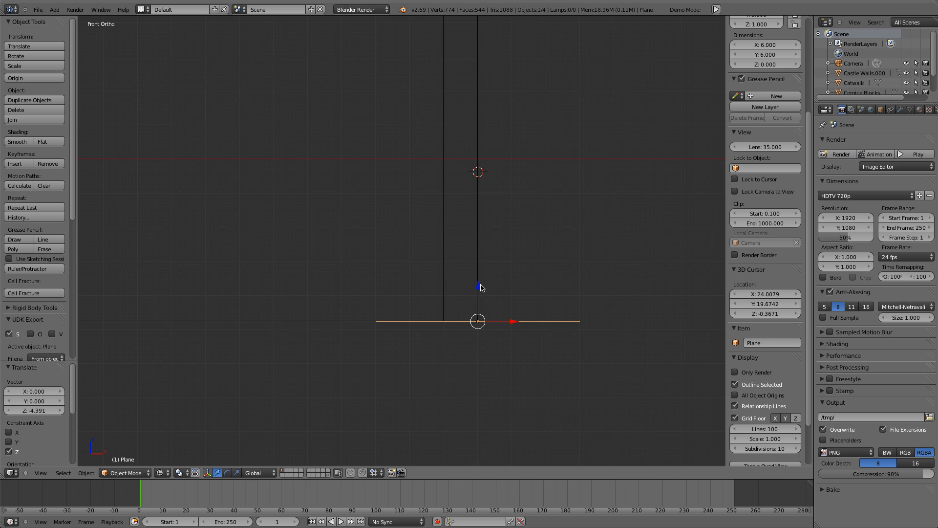
Enter mesh editing on the plane and extrude the whole face up about 0.73 units as the tower's footing
key(Tab)
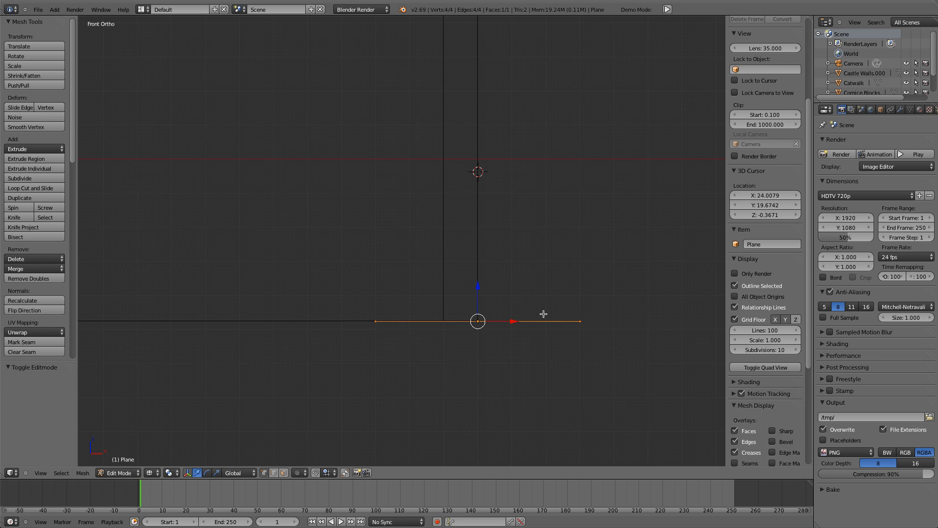
key(a)
key(a)
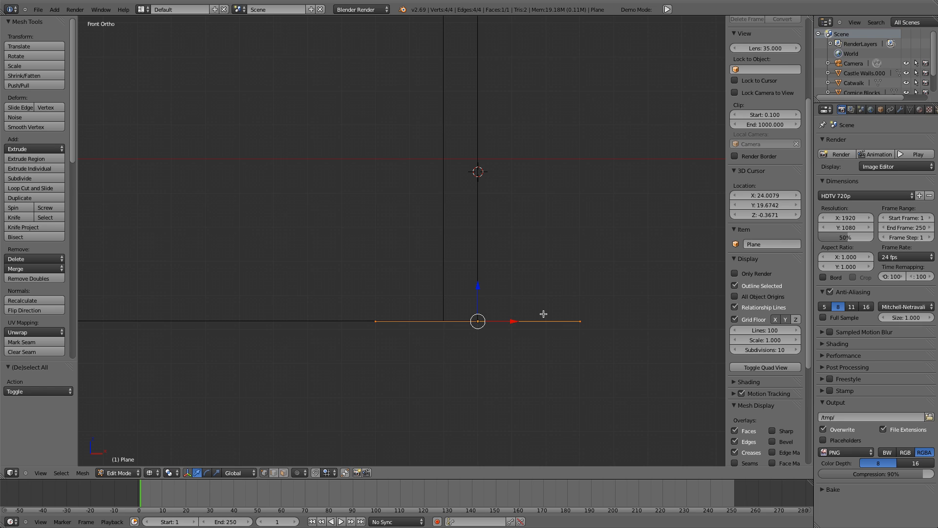
key(e)
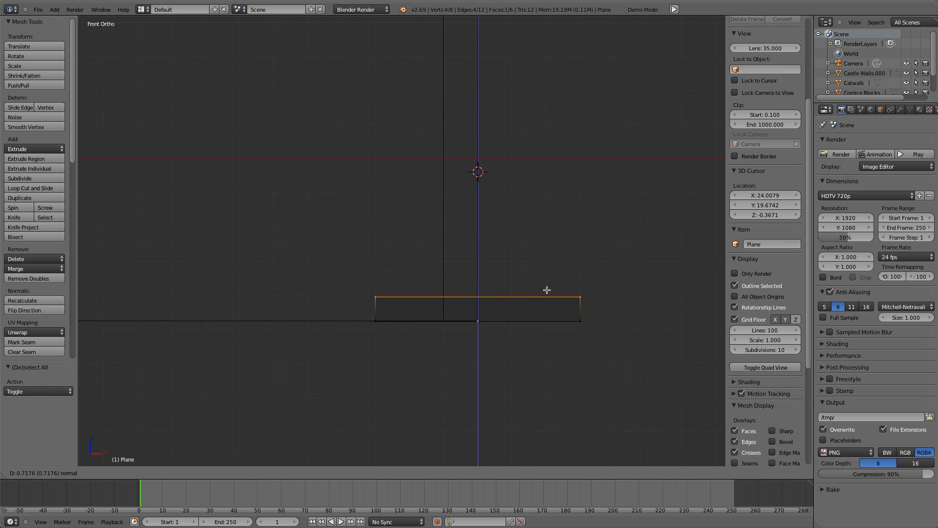
click(546, 289)
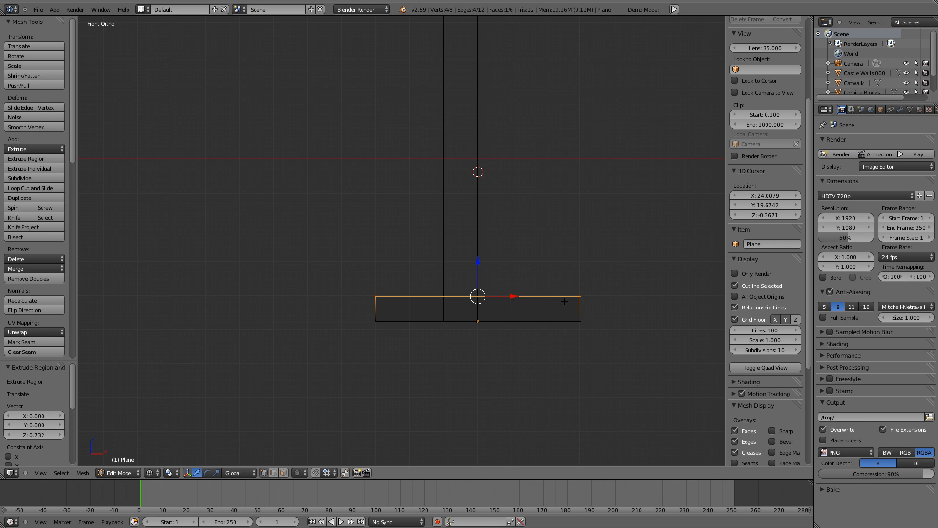
Extrude the footing's top face up about 1.15 units and scale it to about 0.735 for a tapered base
key(e)
click(569, 262)
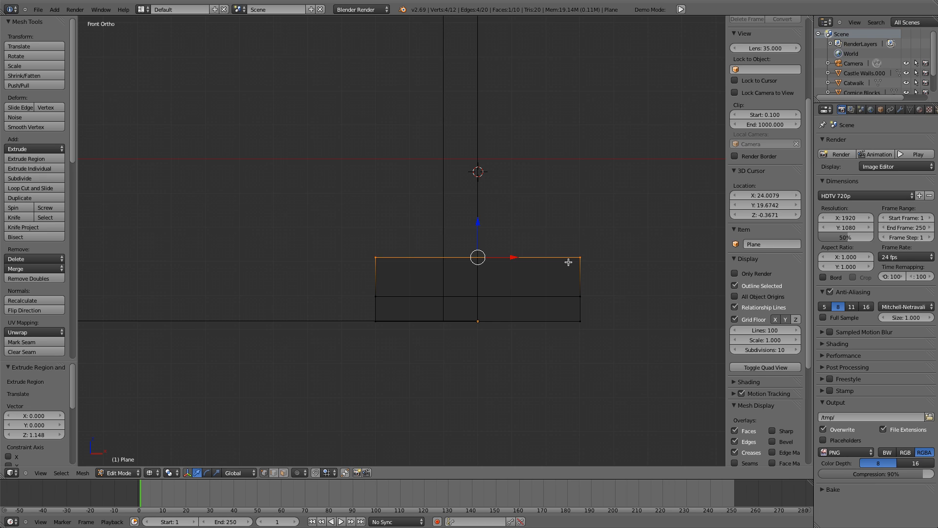
key(s)
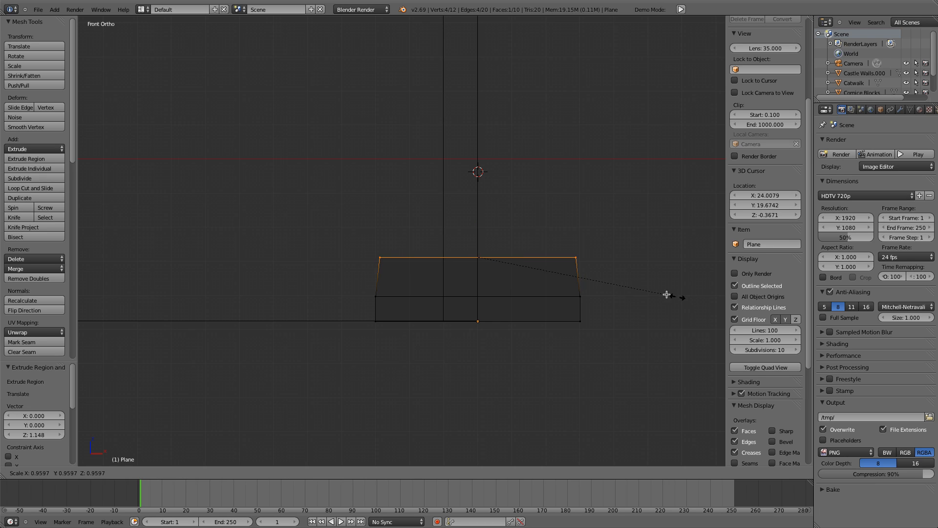
click(630, 289)
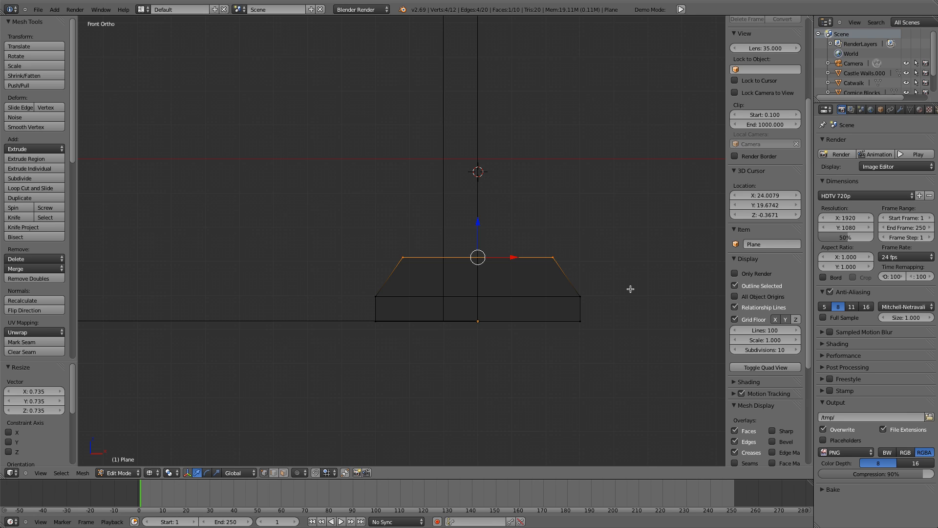
Extrude the tower shaft up about 4.08 units, plus a section about 0.37 units high flared outward by a scale of about 1.19
key(e)
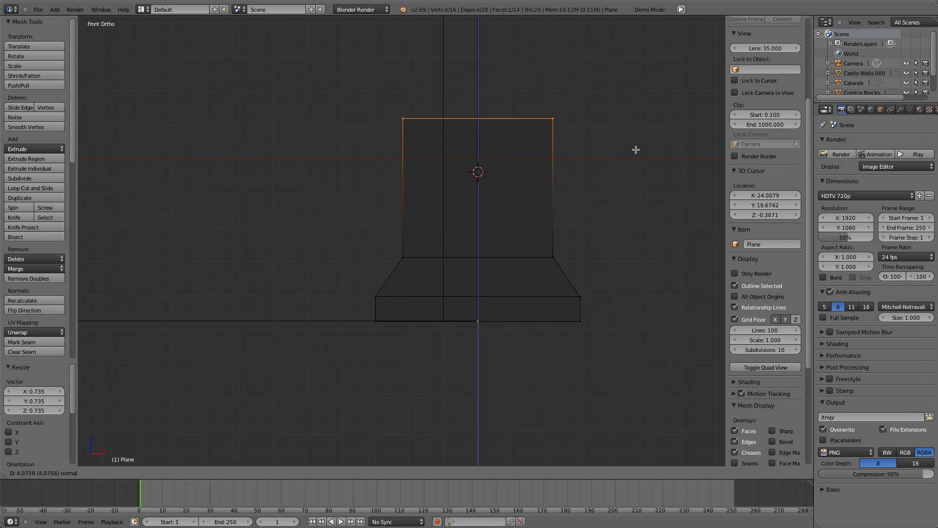
click(636, 150)
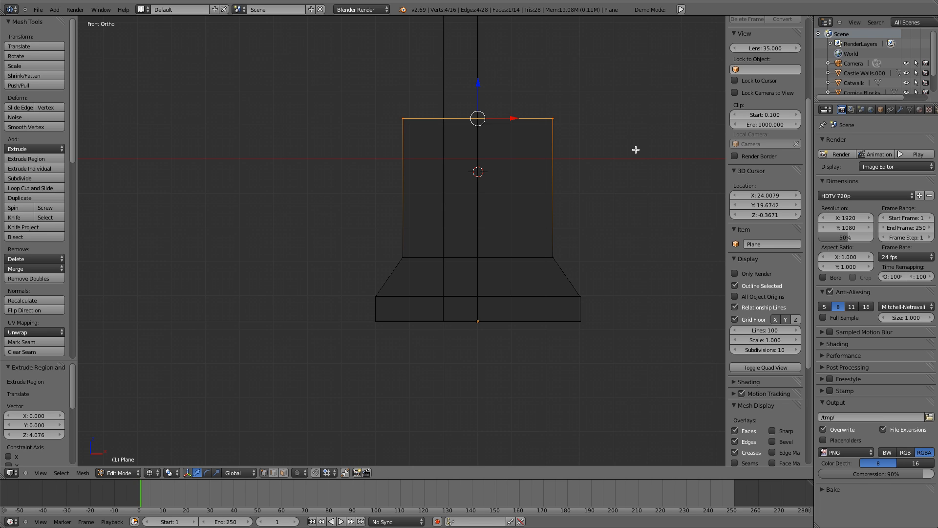
key(e)
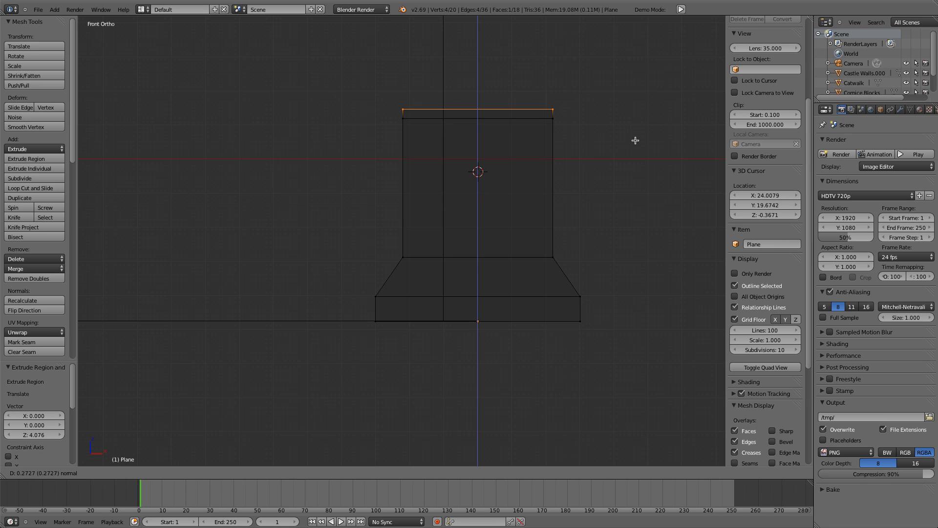
click(636, 140)
key(s)
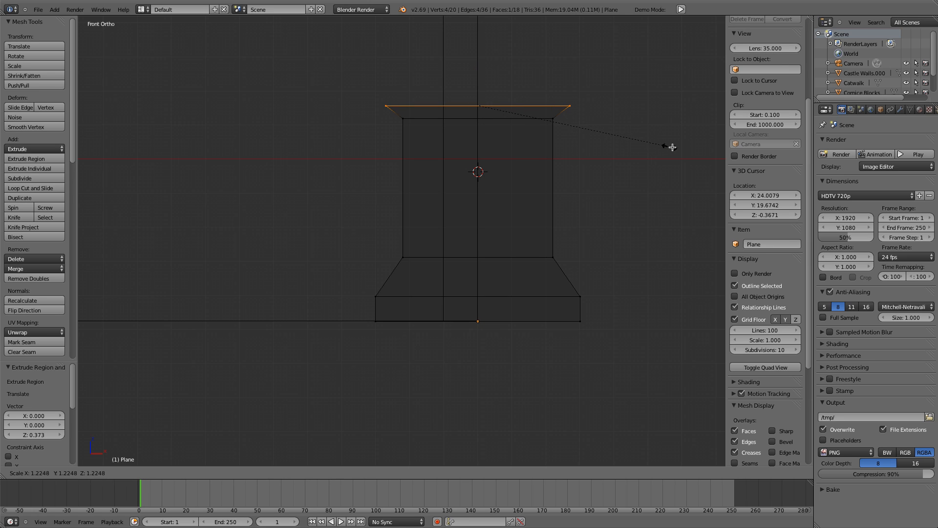
click(663, 145)
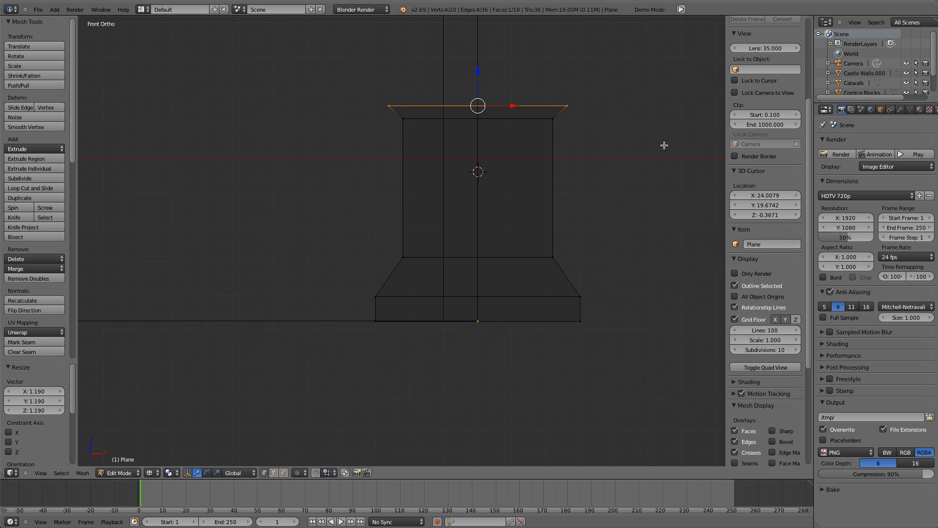
Finish the trim band with extrusions of about 0.32 and 0.42 units, scaling the top face to about 0.84 and lowering it 0.1 units
key(e)
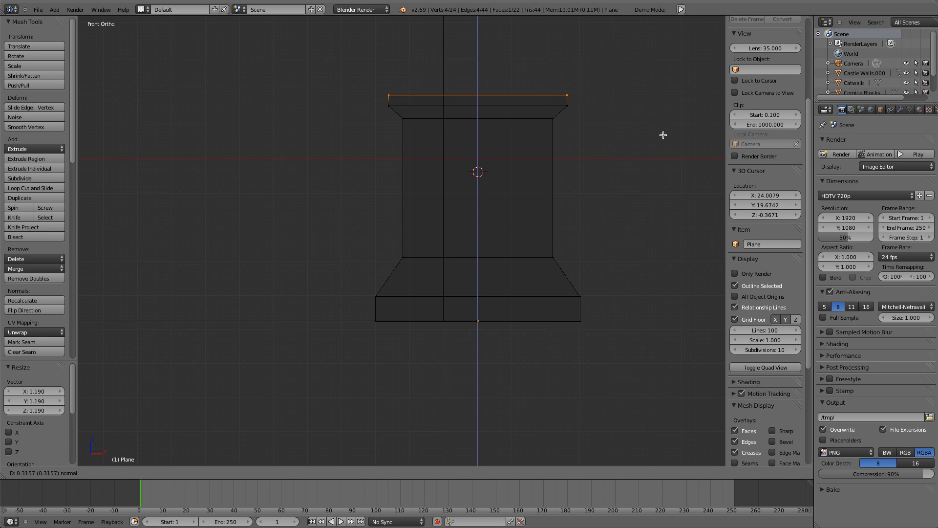
click(663, 135)
key(e)
click(660, 132)
key(s)
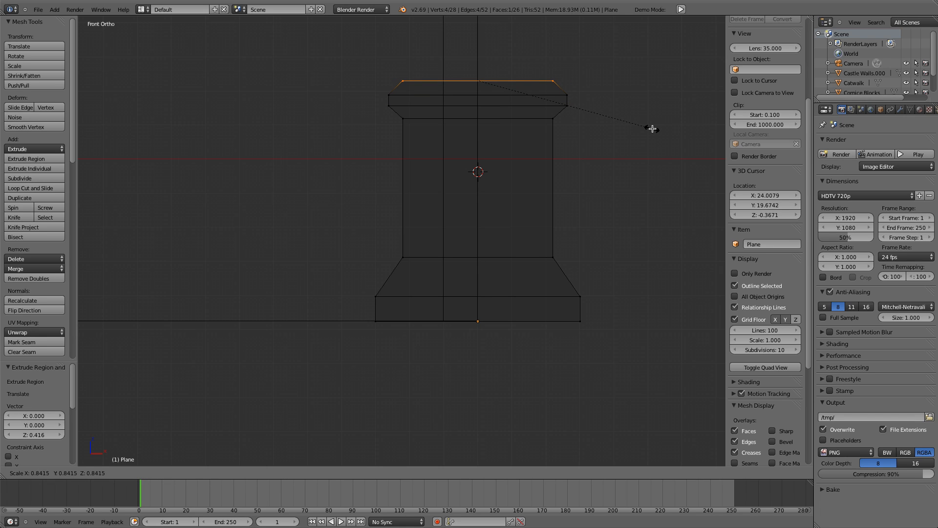
click(652, 129)
drag(479, 49, 475, 64)
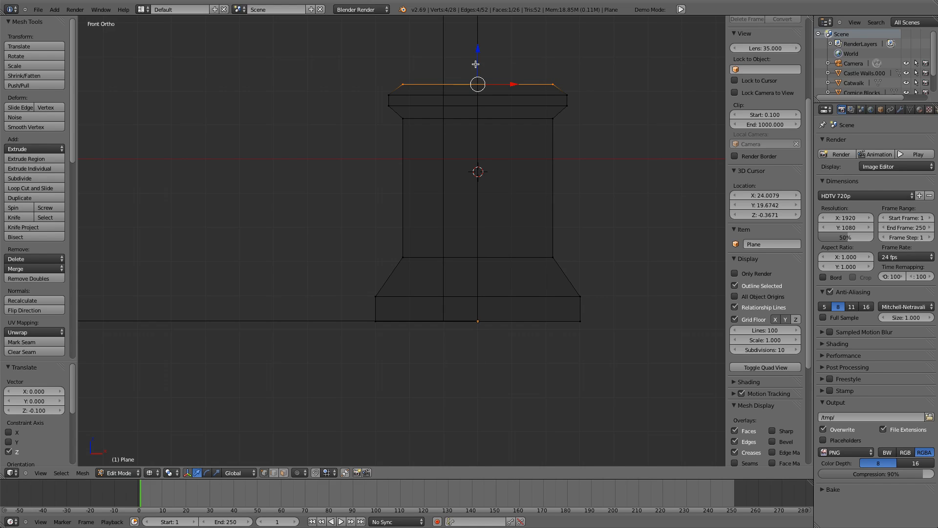
Extrude the upper shaft about 2.78 units from the trim band to the height of the catwalk
shift+middle_drag(603, 144, 593, 293)
key(e)
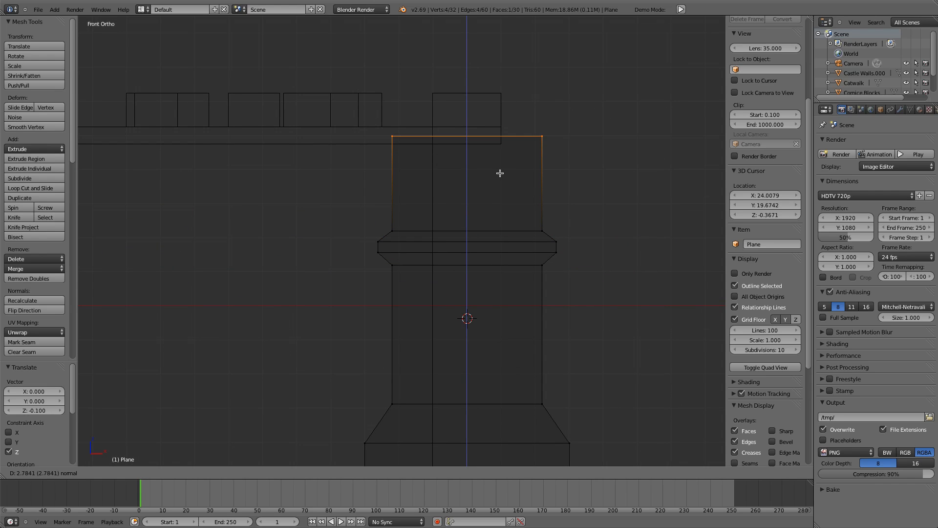
click(500, 173)
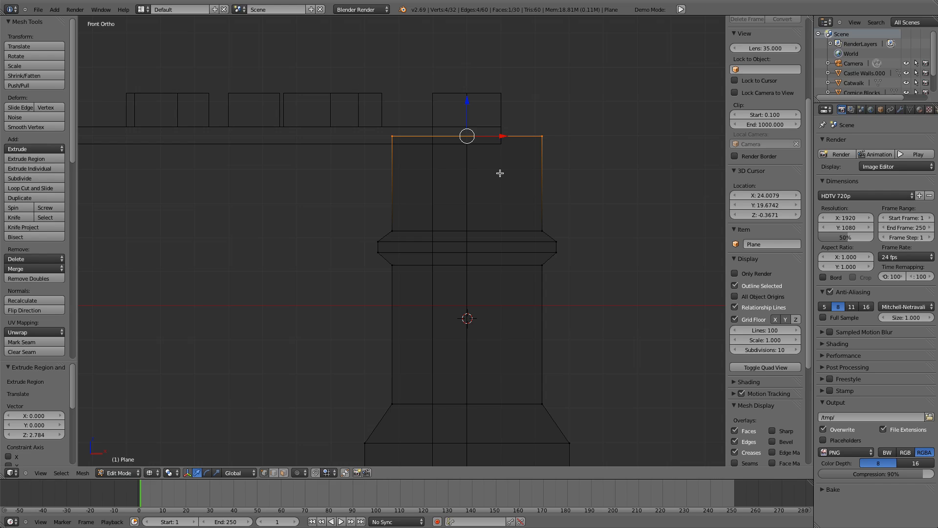
Extrude the top face about 0.29 units, scale it to about 1.172, and lower it 0.287 units into a flat ledge
key(e)
click(501, 162)
key(s)
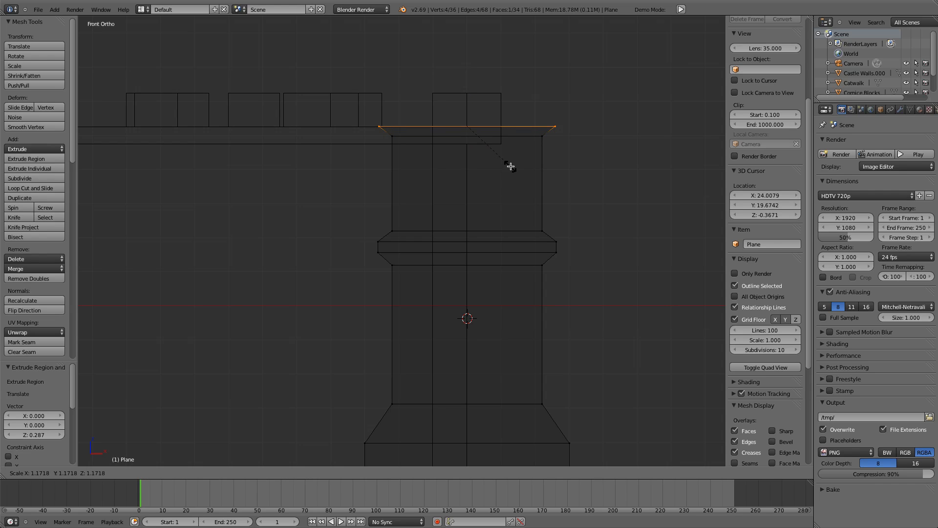
click(511, 166)
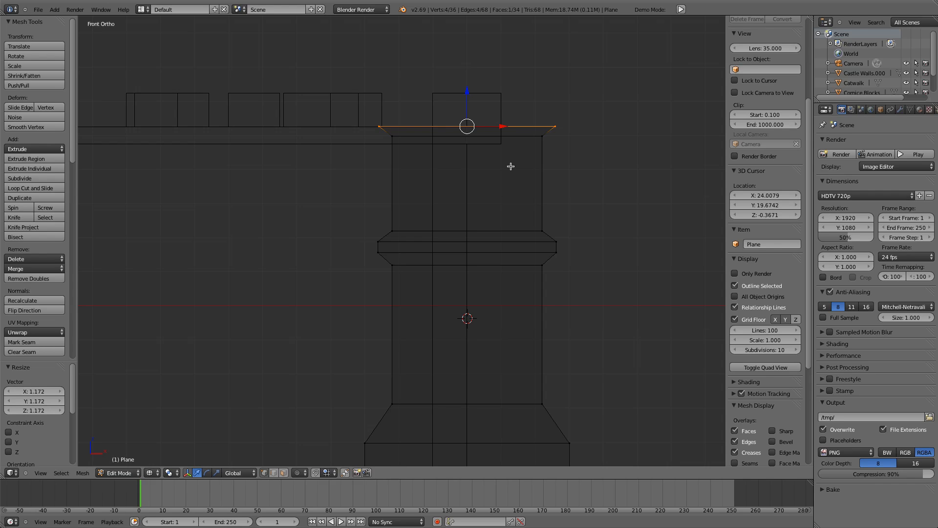
drag(468, 91, 469, 104)
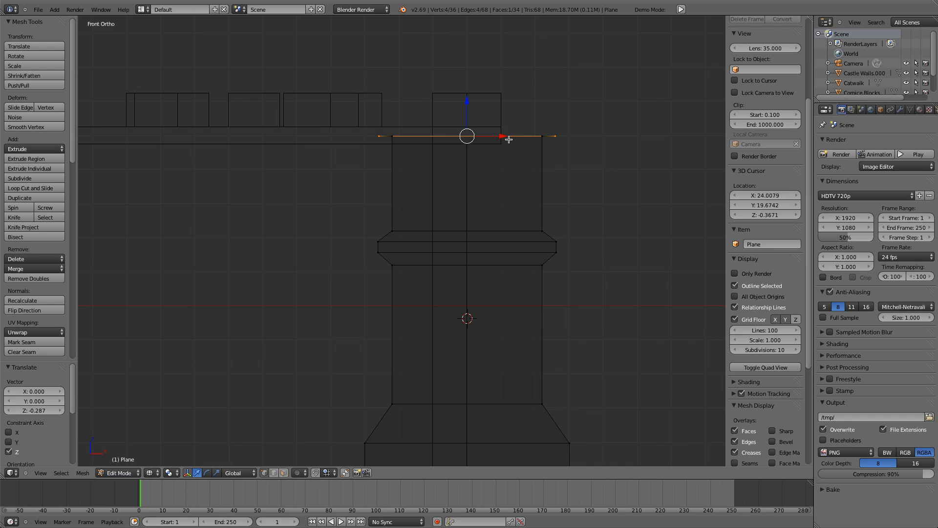
Extrude the ledge's top face about 0.04 units, scale it to 0.85 to match the shaft, and lower it 0.043 units
key(e)
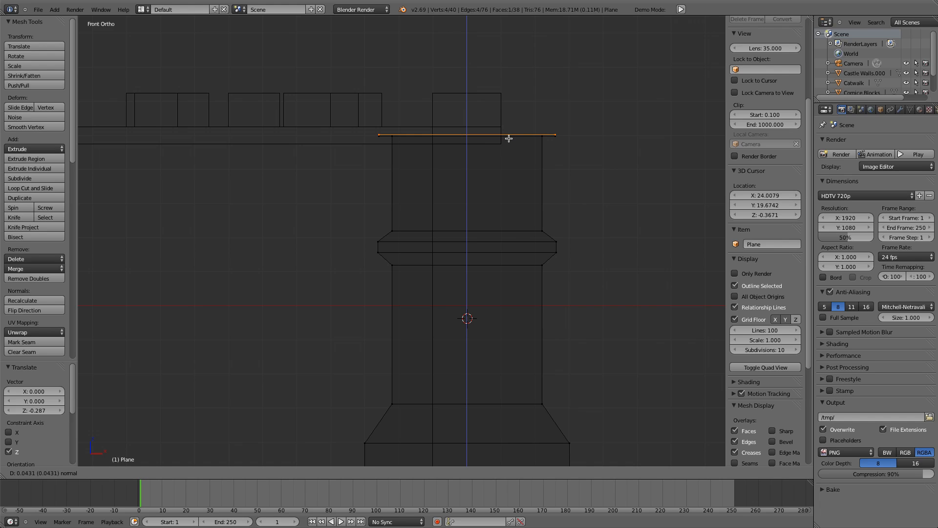
click(508, 138)
key(s)
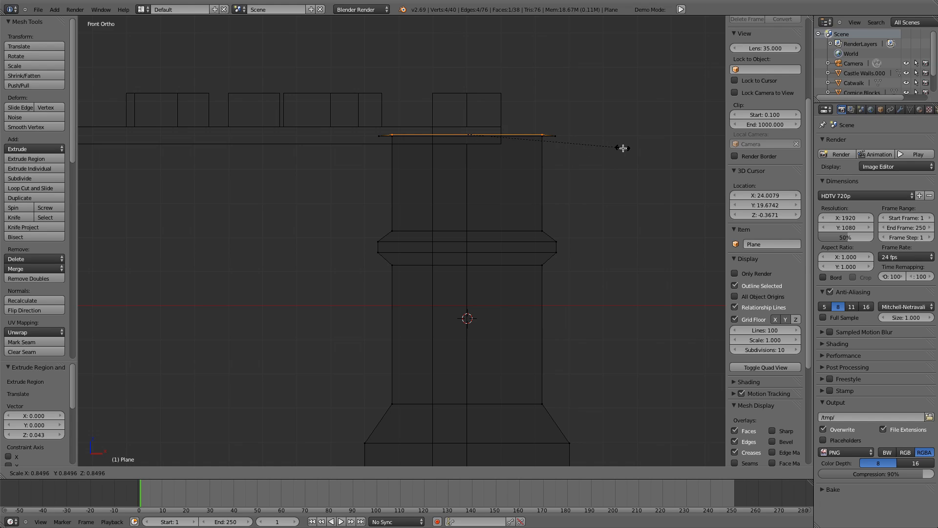
click(622, 148)
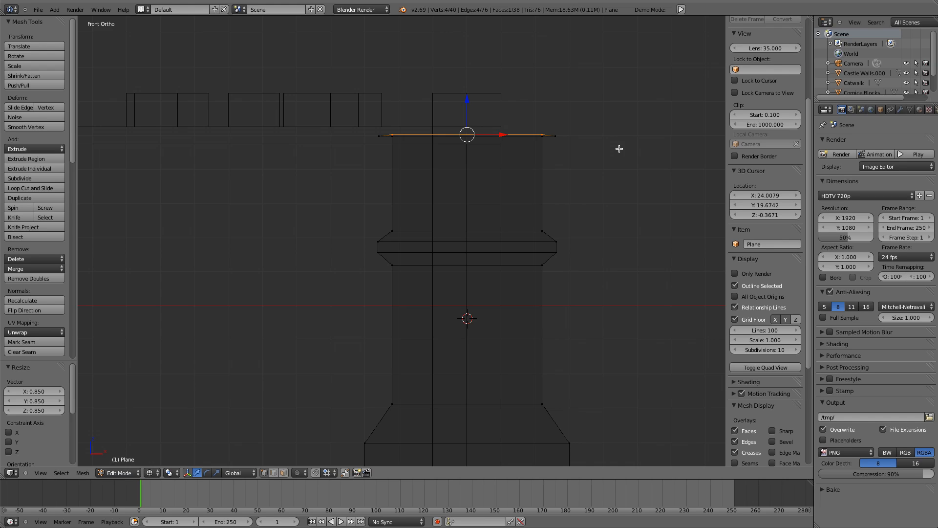
drag(469, 98, 469, 99)
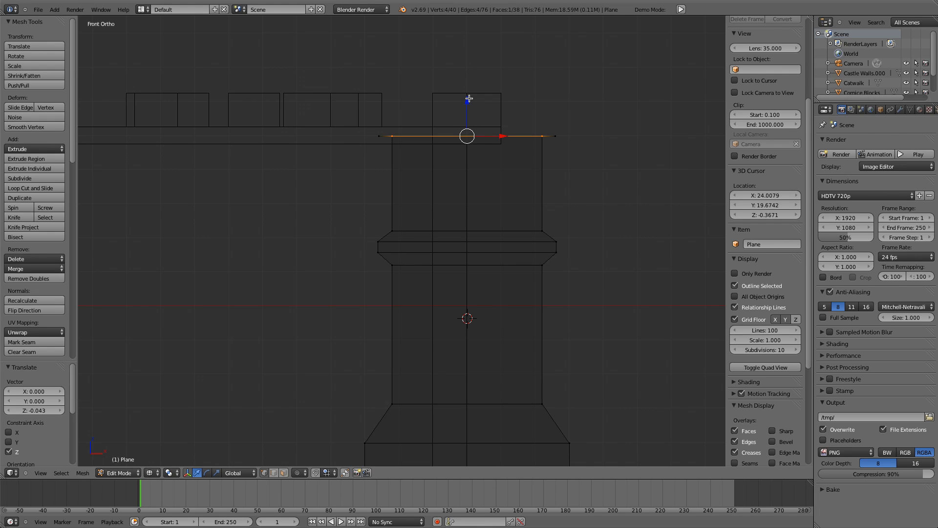
Extrude the shaft about 2.51 units above the ledge and raise its top face another 0.775 units
key(e)
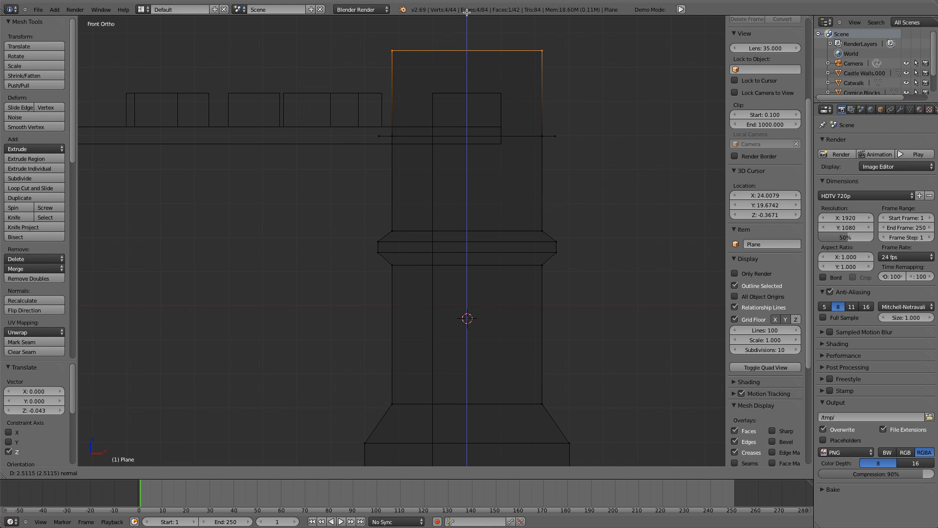
click(467, 12)
shift+middle_drag(553, 124, 559, 298)
drag(472, 191, 474, 167)
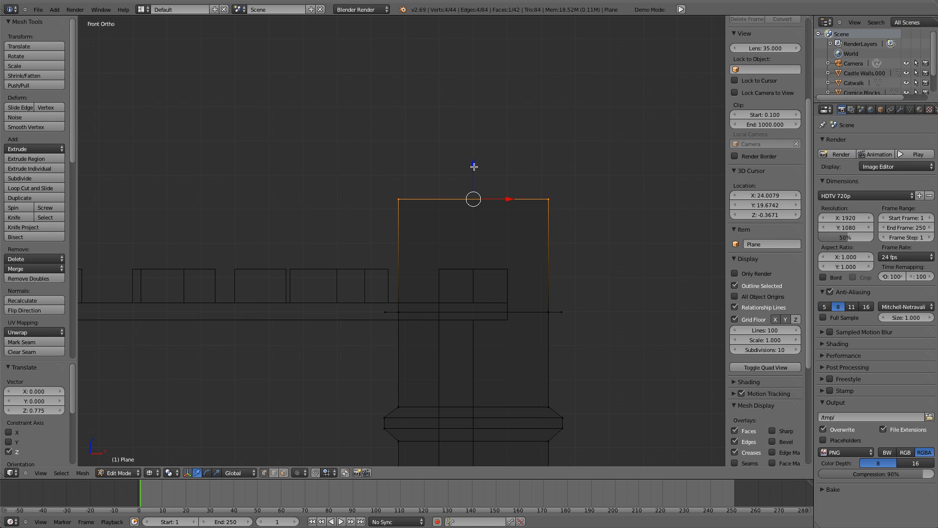
Extrude the shaft's top face about 0.40 units and scale it to about 1.208 to flare outward under the tower head
key(e)
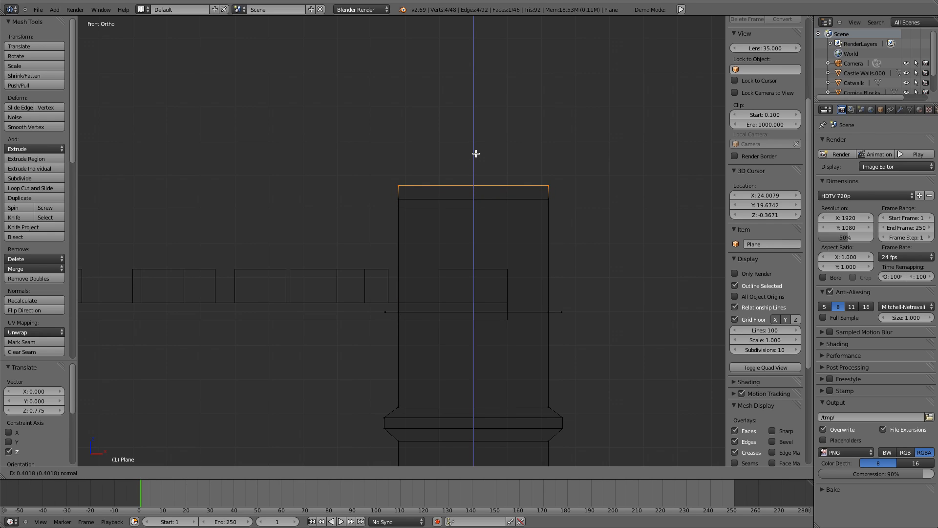
click(475, 153)
key(s)
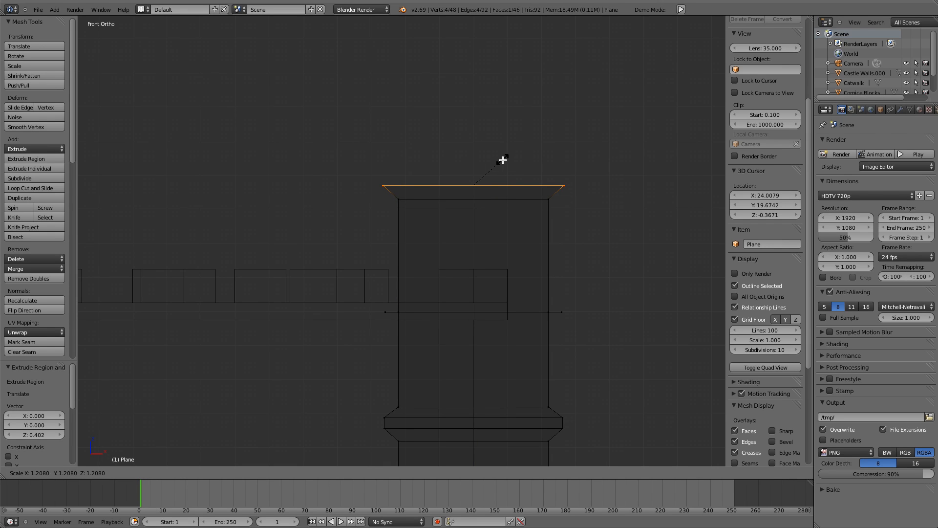
click(503, 160)
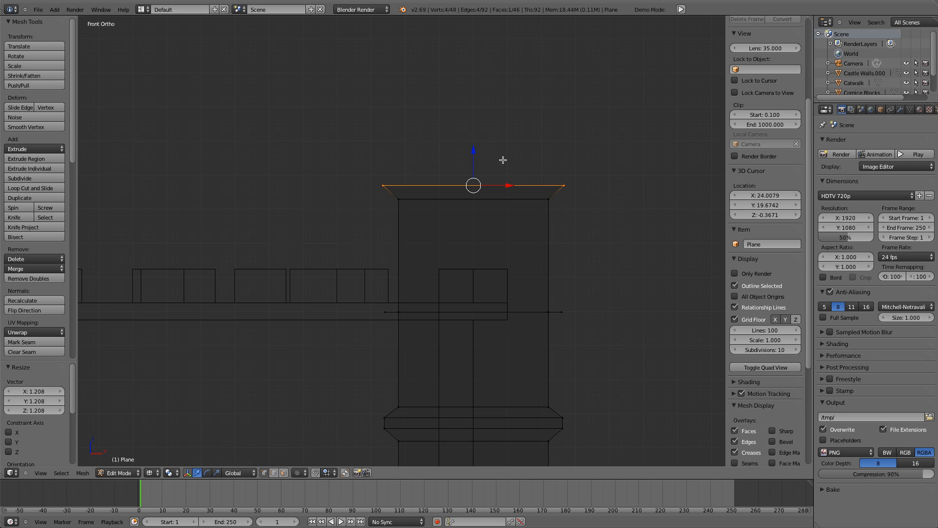
Extrude the tower head up about 3.01 units and lower its top face about 0.82 units
key(e)
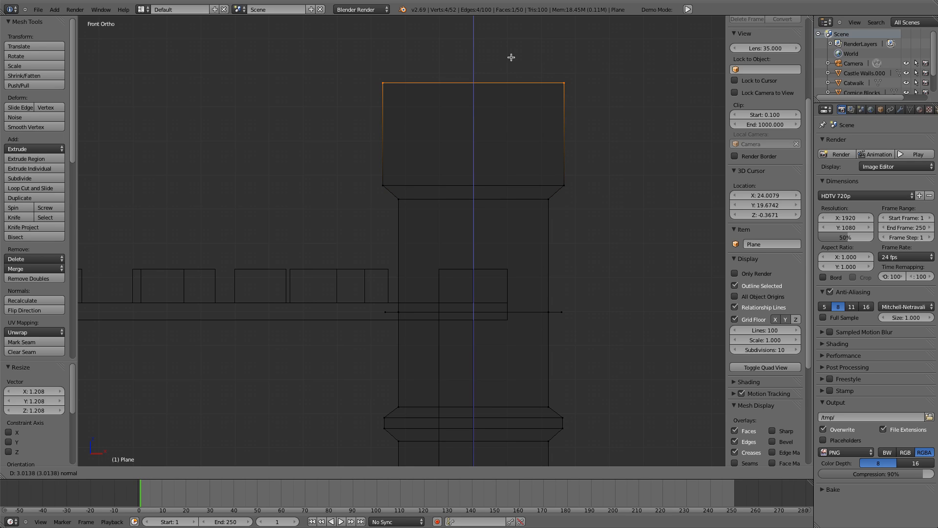
click(511, 57)
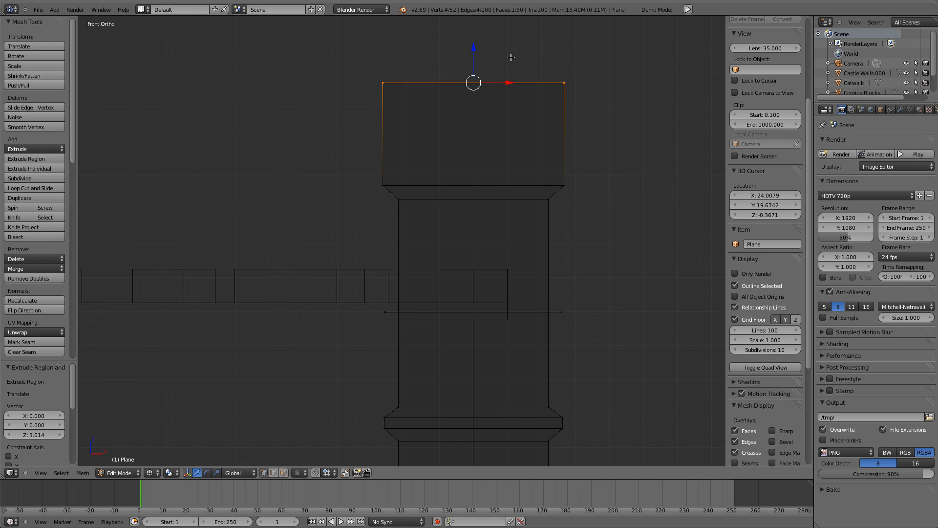
drag(476, 58, 475, 77)
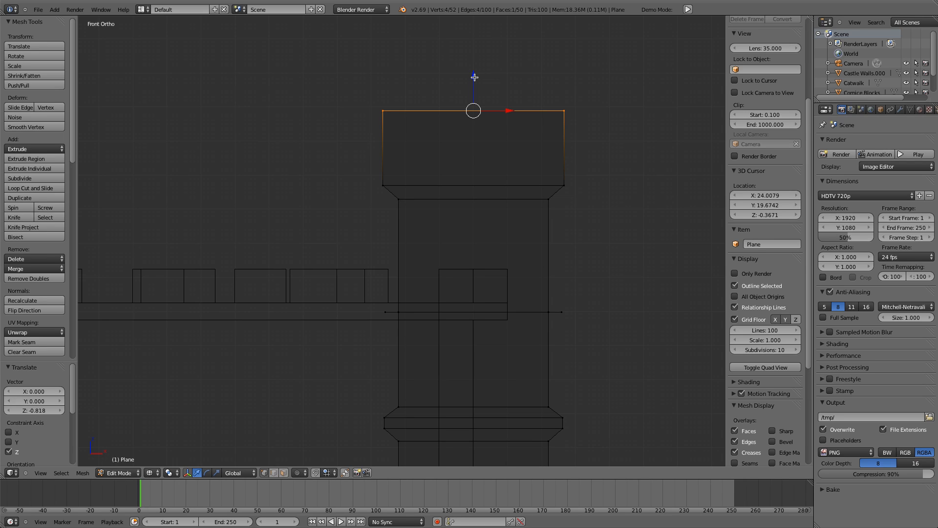
Leave mesh editing, switch to solid shading, and inspect the corner tower against the walls and catwalk from an angle
key(Tab)
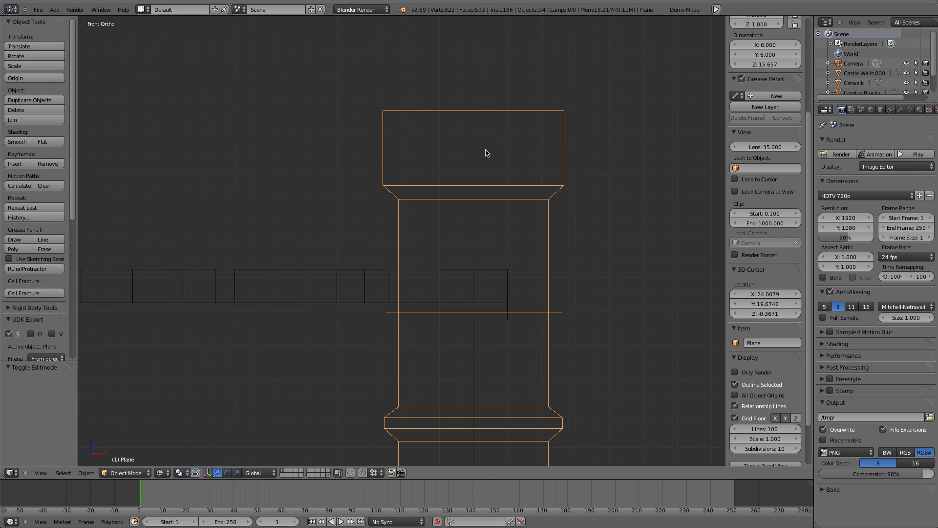
key(z)
mouse_move(557, 178)
middle_down()
mouse_move(570, 210)
mouse_move(469, 313)
middle_up()
middle_drag(435, 347, 523, 210)
scroll(511, 339, down, 6)
scroll(509, 256, down, 1)
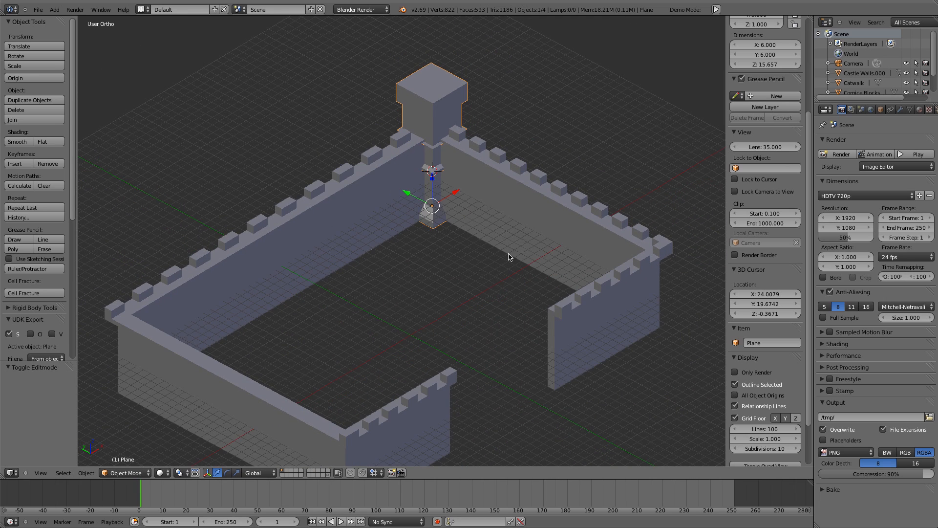
scroll(522, 223, up, 5)
shift+middle_drag(565, 188, 472, 324)
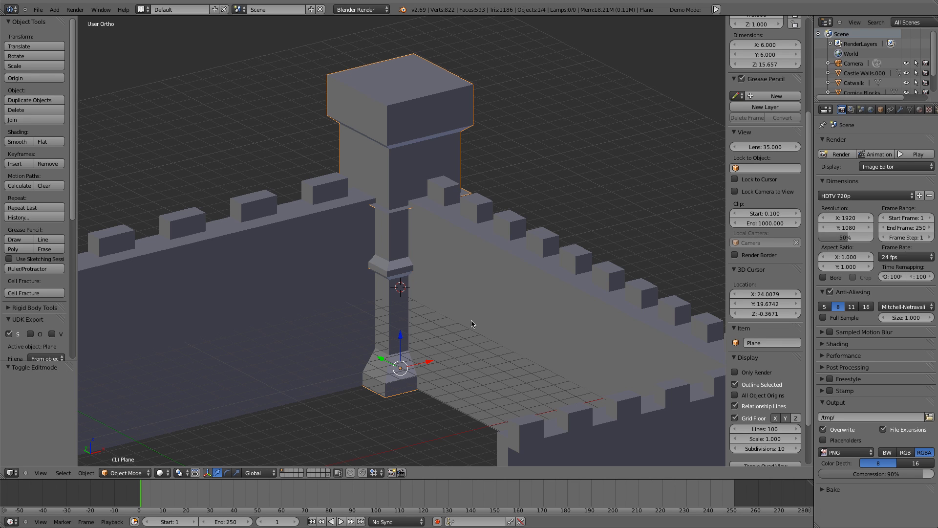
Set the corner tower's origin to its geometry and rename the tower Tower 1
click(49, 78)
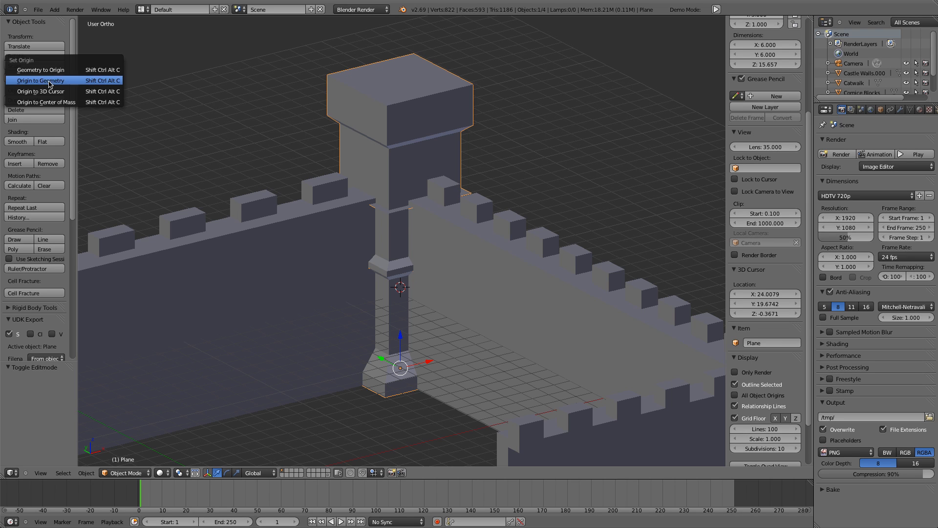
click(49, 81)
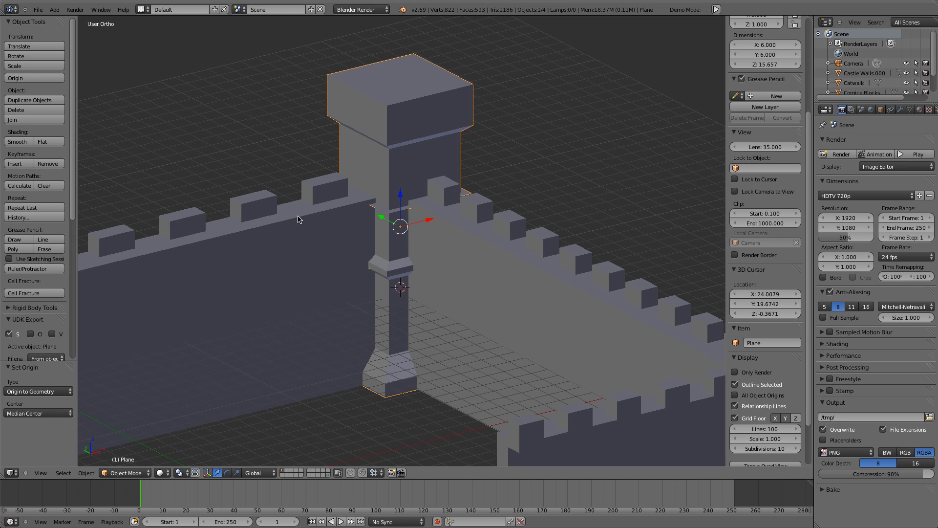
click(764, 343)
text(Tower 1)
key(Return)
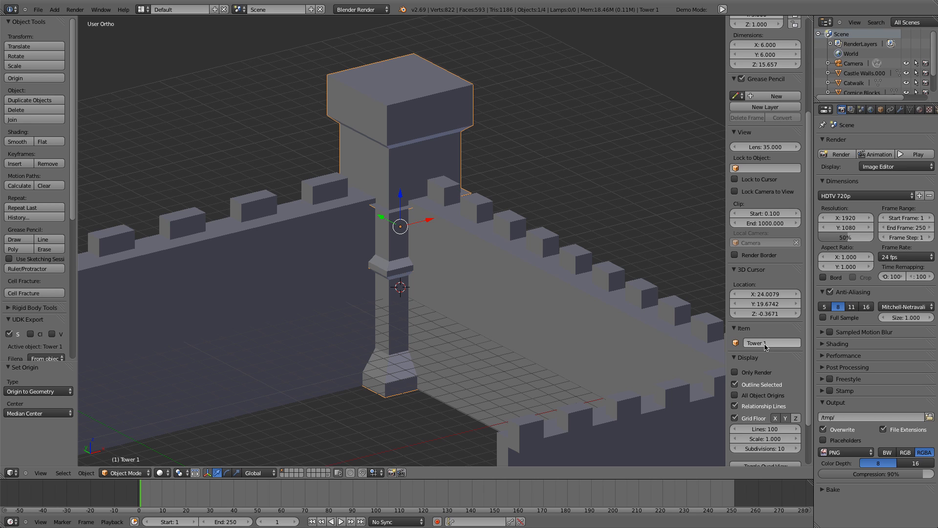
Snap the 3D cursor to the tower's centre in wireframe top view and add a plane there
key(a)
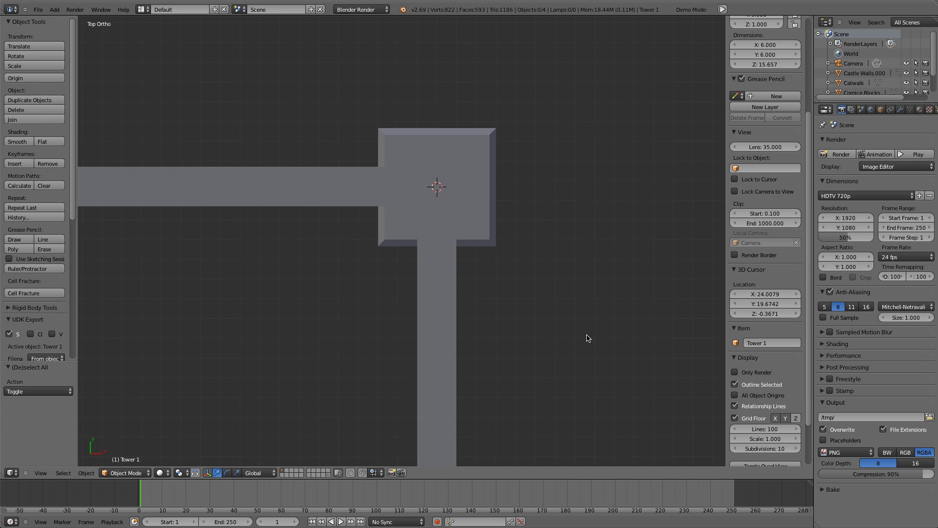
scroll(588, 338, up, 3)
key(z)
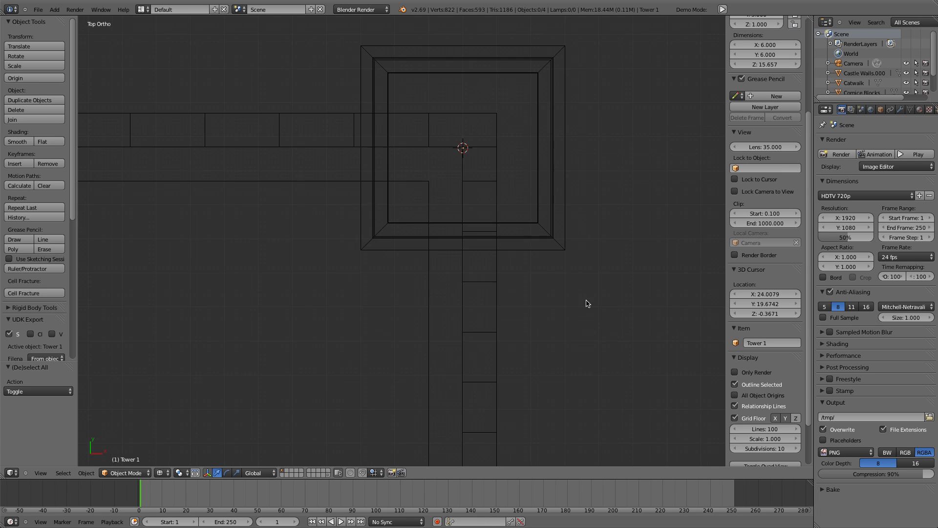
shift+middle_drag(582, 303, 519, 370)
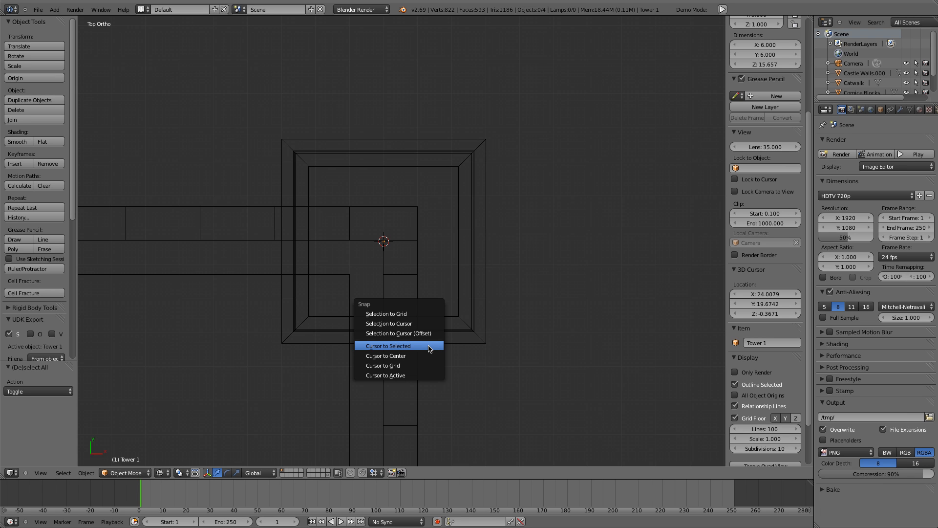
right_click(438, 329)
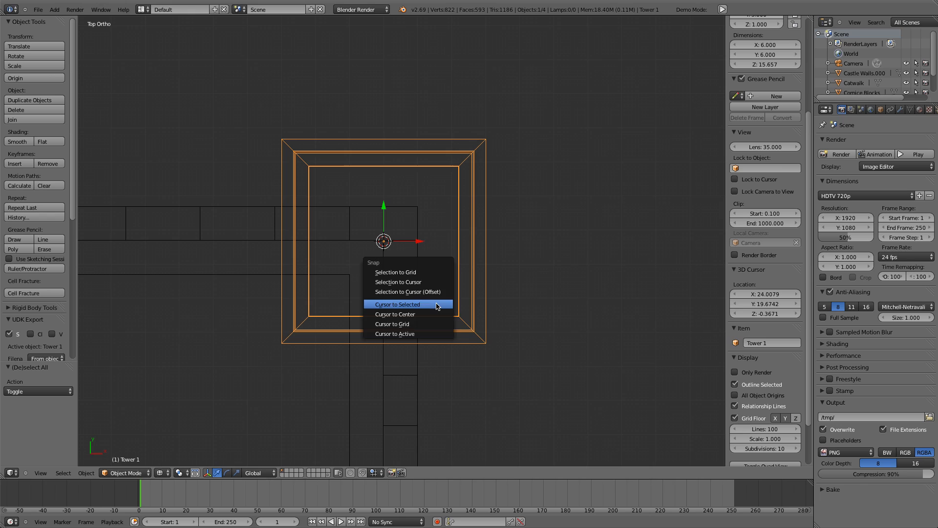
click(397, 304)
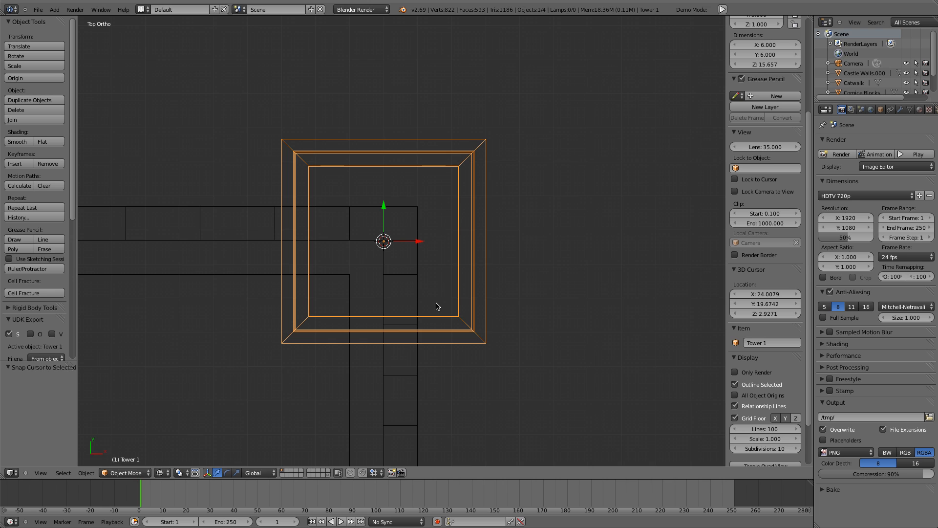
key(shift+a)
click(455, 307)
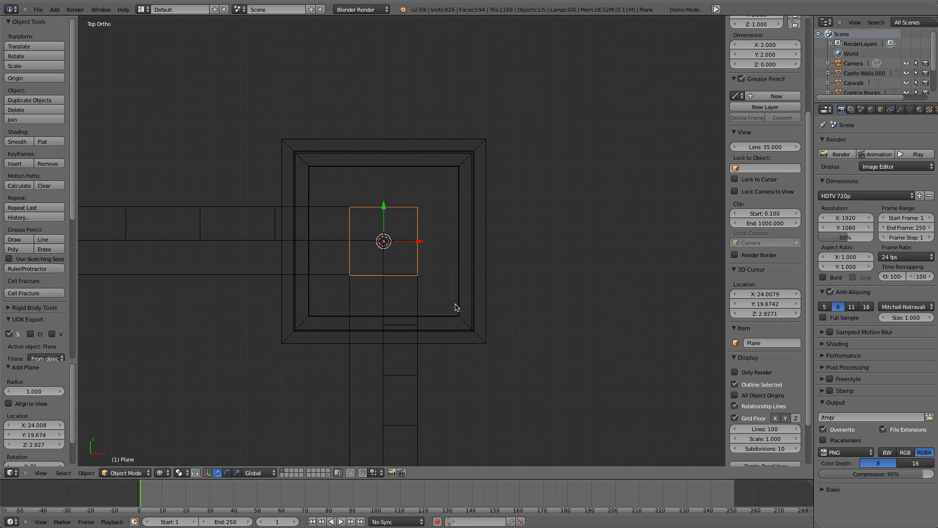
Raise the plane about 8.02 units along Z to the tower's top and scale it to about 2.652 to match the head's width
key(KP_1)
shift+middle_drag(470, 136, 505, 289)
key(g)
key(z)
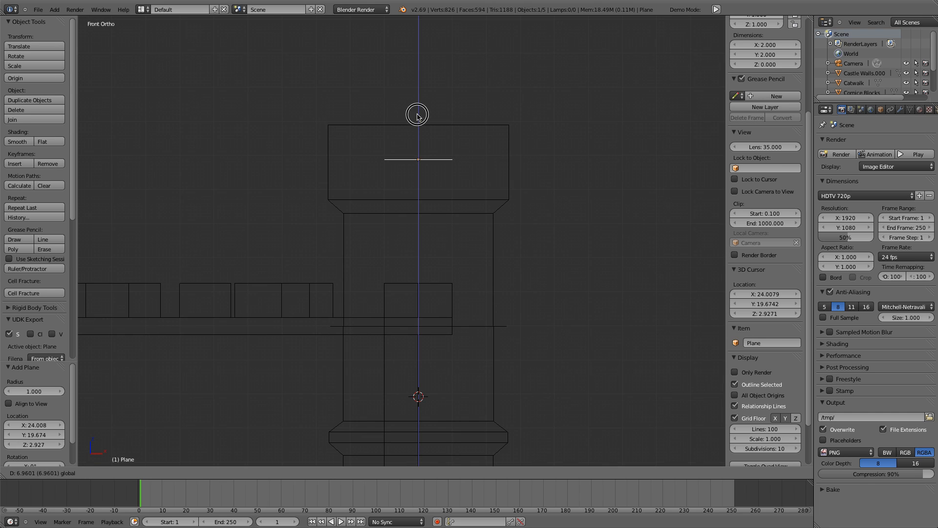
click(418, 89)
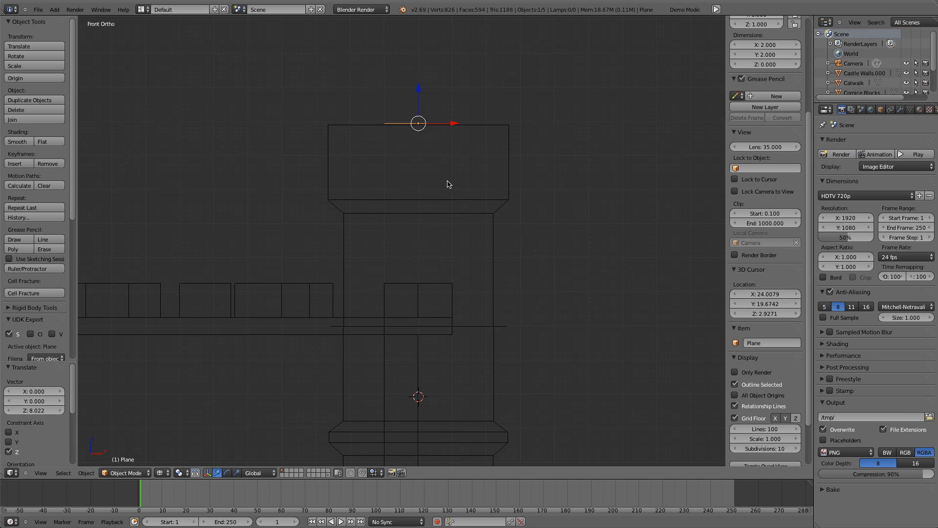
key(s)
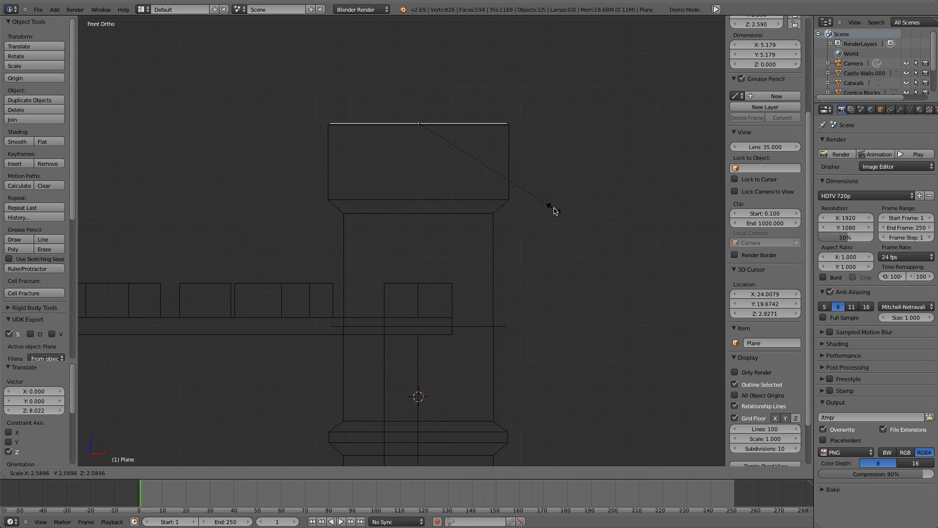
click(560, 212)
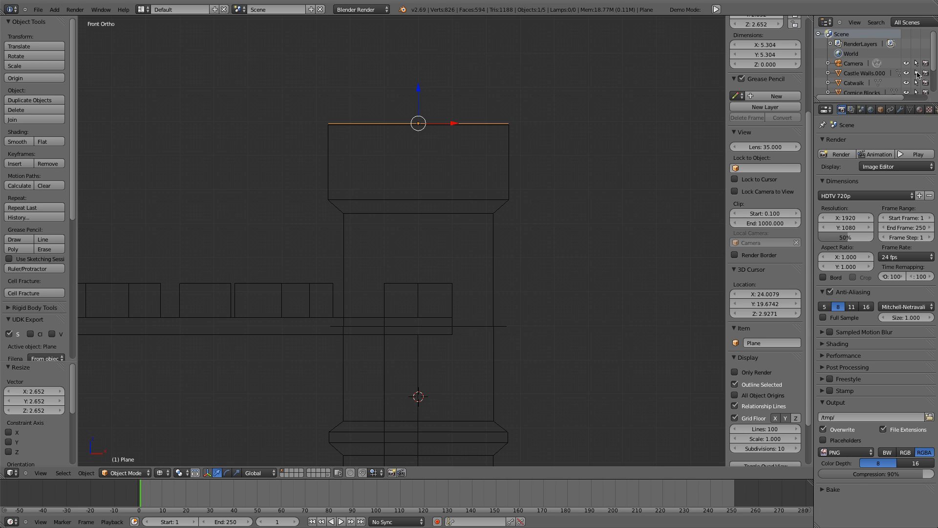
Hide Castle Walls.000, Catwalk, Cornice Blocks and Tower 1 to isolate the new plane
scroll(934, 68, down, 3)
click(907, 45)
click(907, 55)
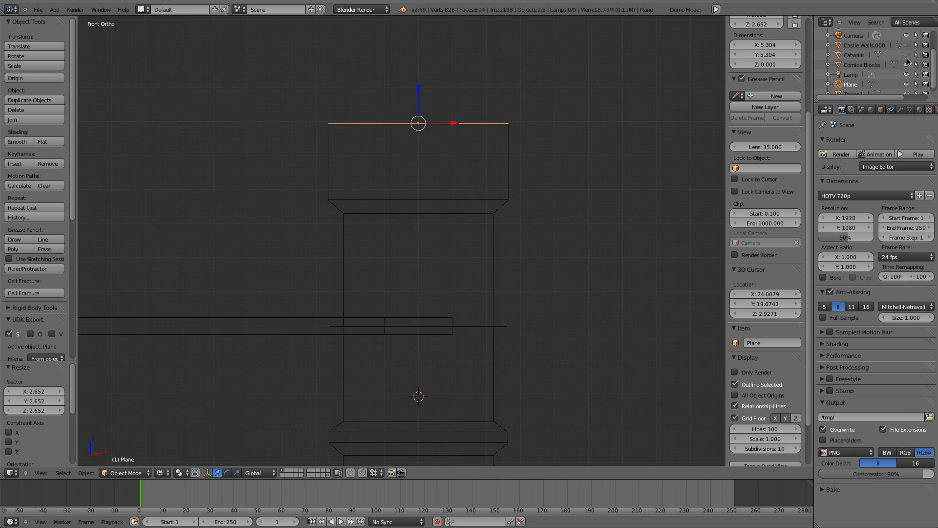
scroll(908, 78, down, 1)
click(907, 89)
click(907, 59)
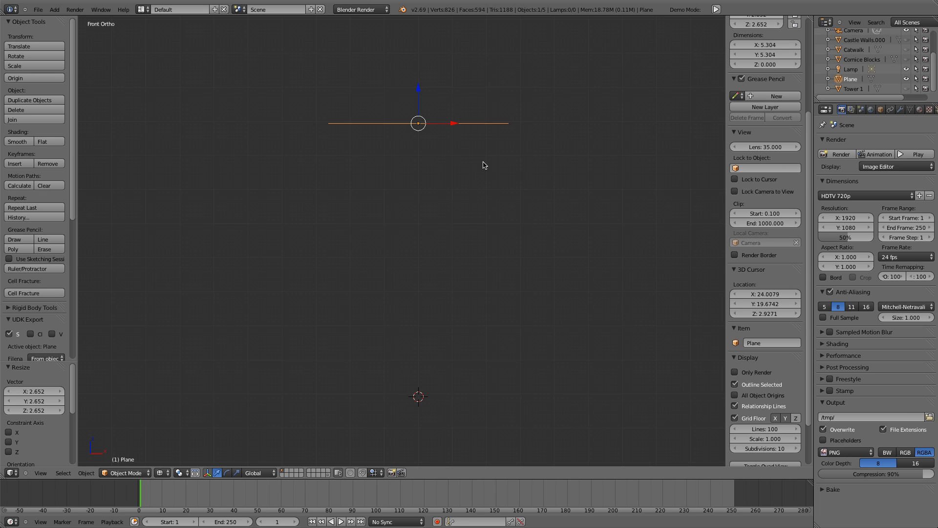
Extrude the plane upward about 0.316 units into a thin slab
key(Tab)
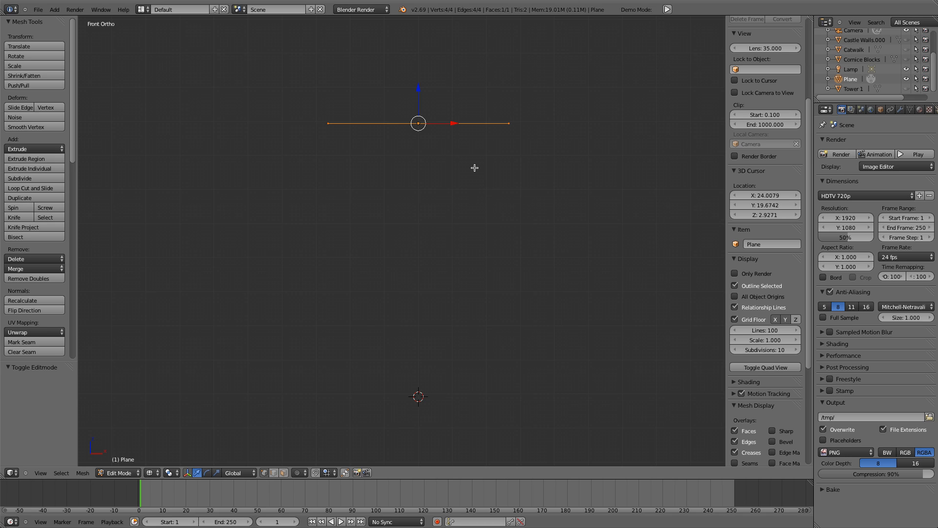
key(e)
click(475, 157)
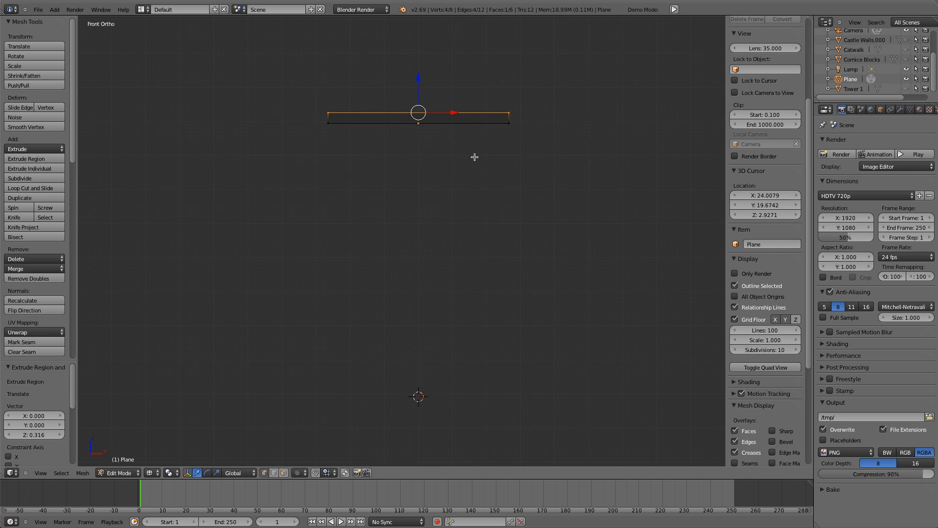
Add 8 evenly spaced loop cuts running along the slab's X direction, leaving them unslid
middle_drag(565, 153, 488, 308)
scroll(488, 308, up, 2)
key(a)
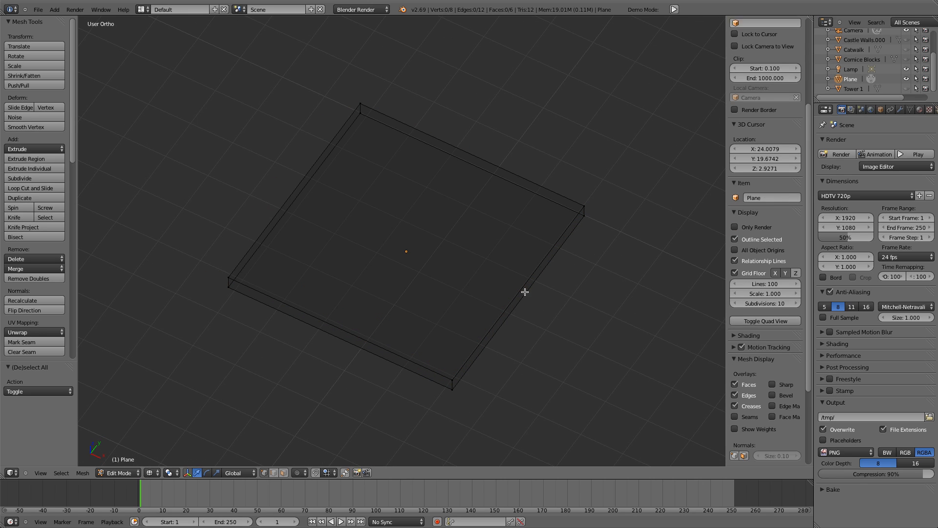
click(273, 472)
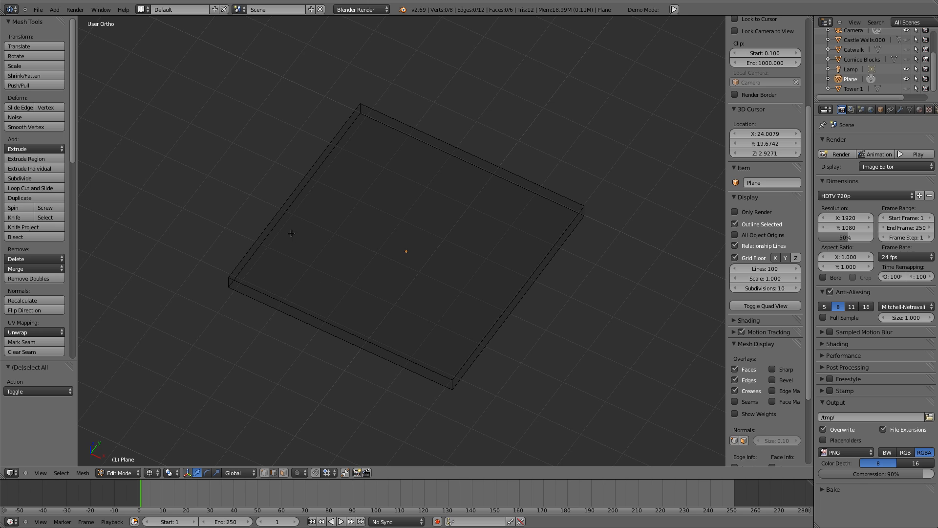
right_click(271, 223)
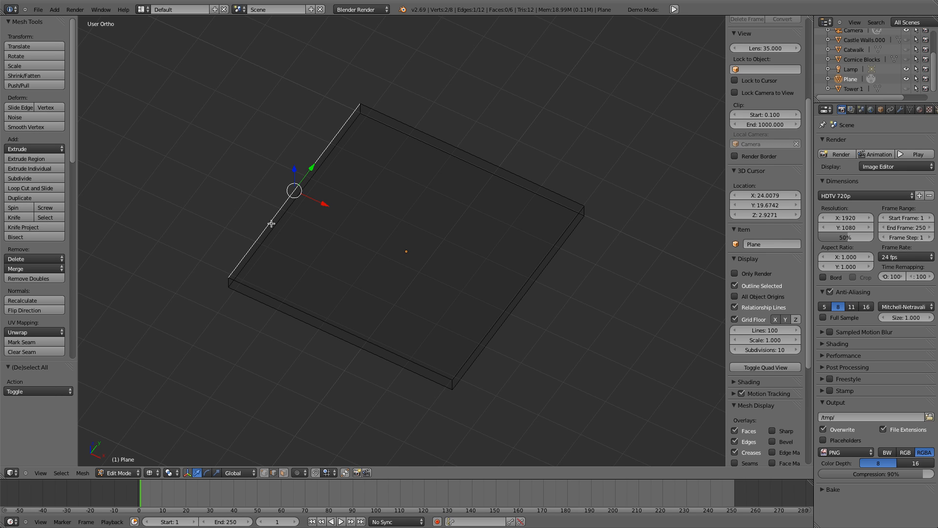
key(ctrl+r)
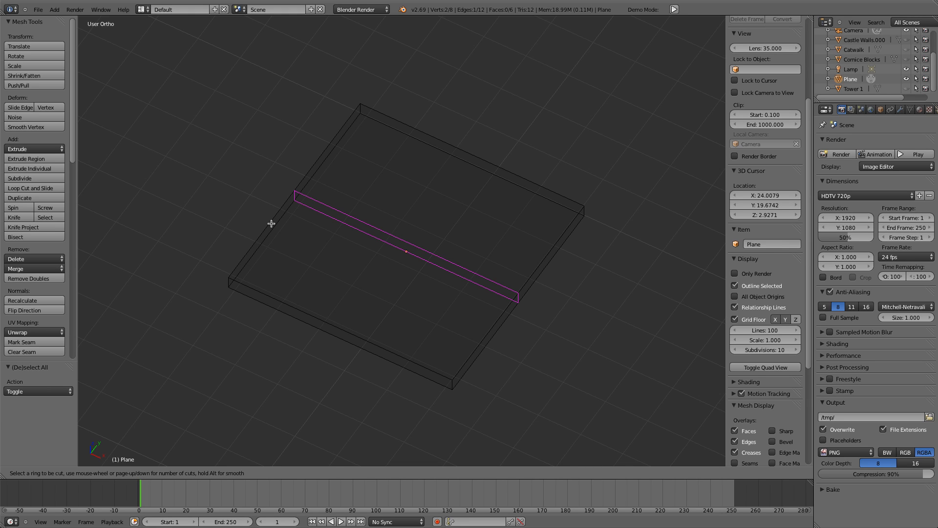
scroll(272, 223, down, 1)
scroll(271, 223, up, 6)
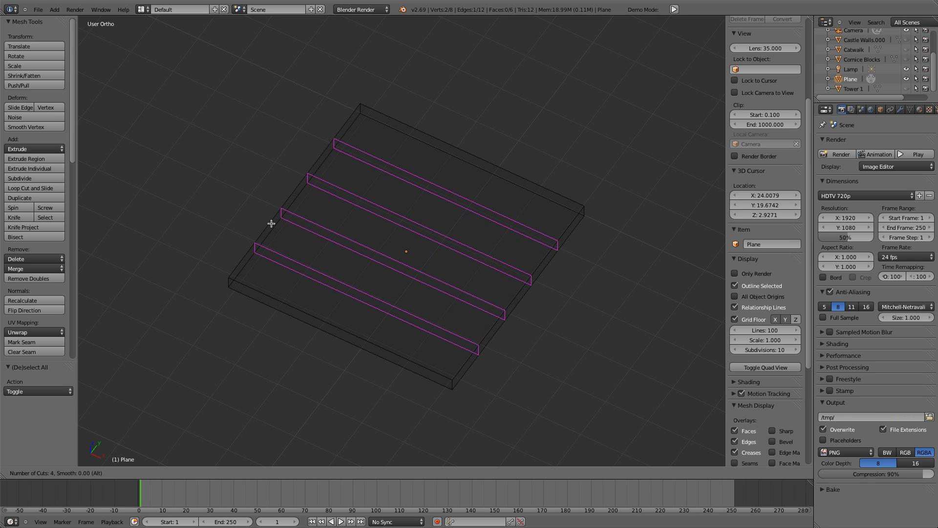
scroll(272, 223, up, 1)
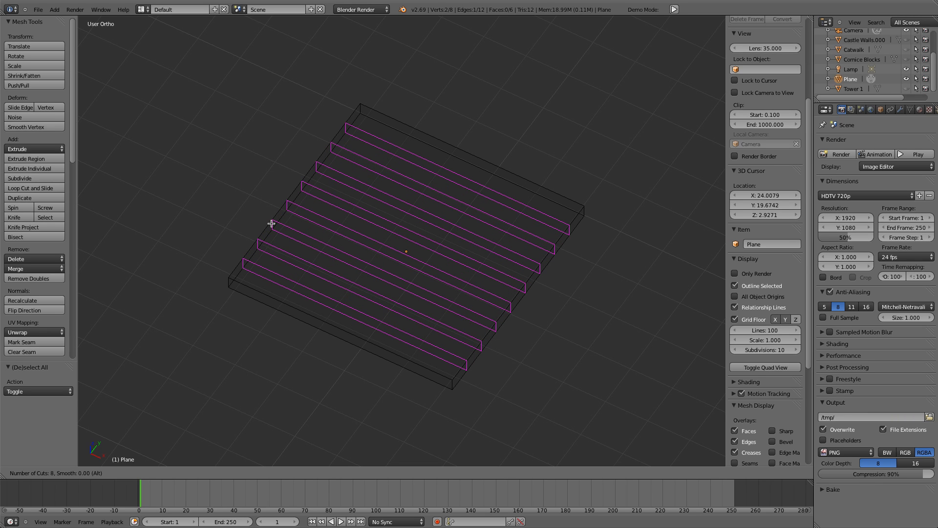
click(271, 223)
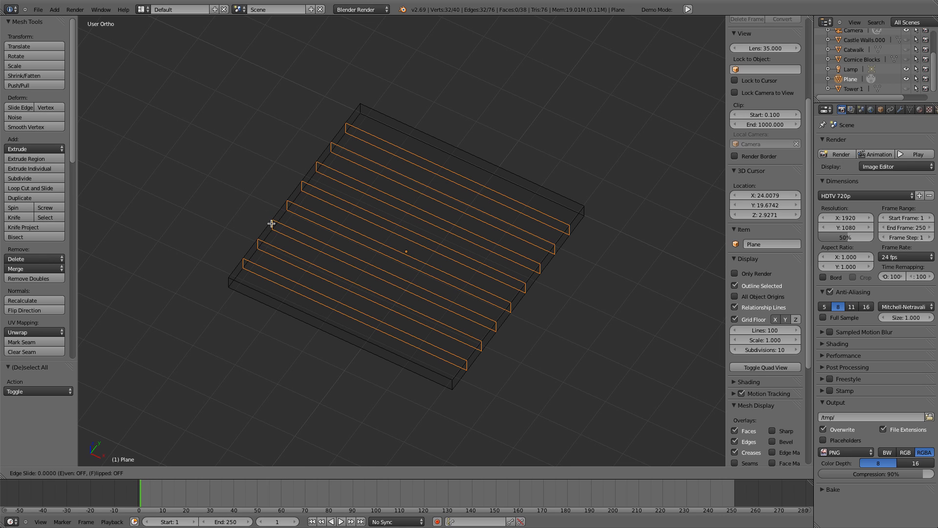
right_click(271, 223)
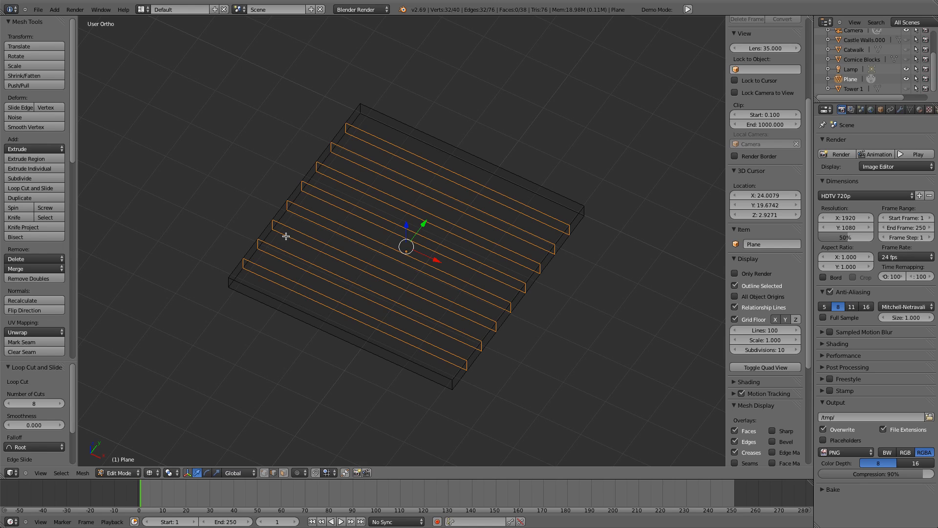
Add 8 evenly spaced loop cuts along the slab's Y direction to form a square grid
key(a)
key(ctrl+r)
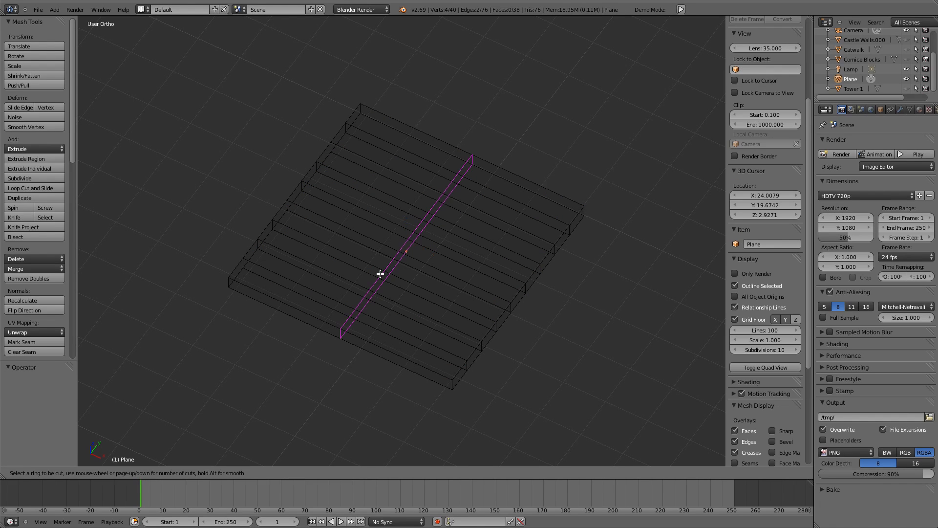
scroll(380, 273, up, 7)
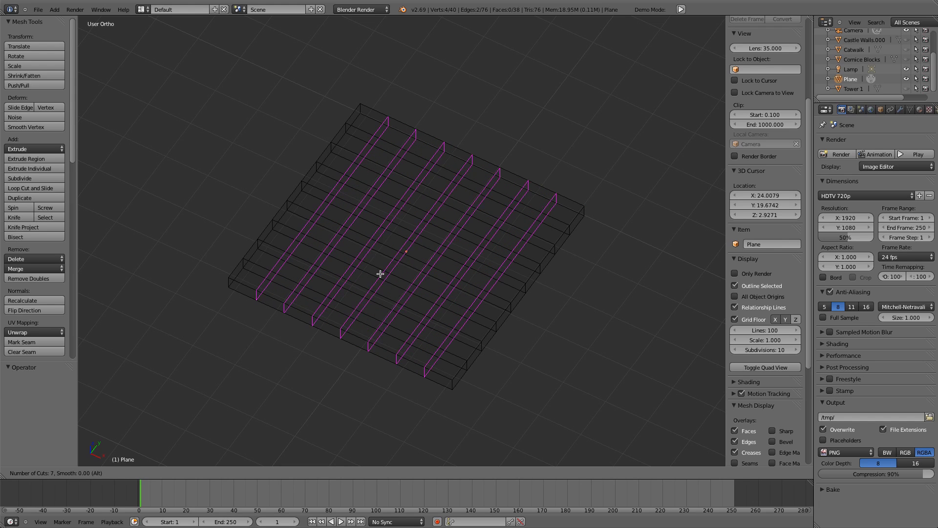
scroll(380, 274, up, 1)
scroll(381, 274, down, 1)
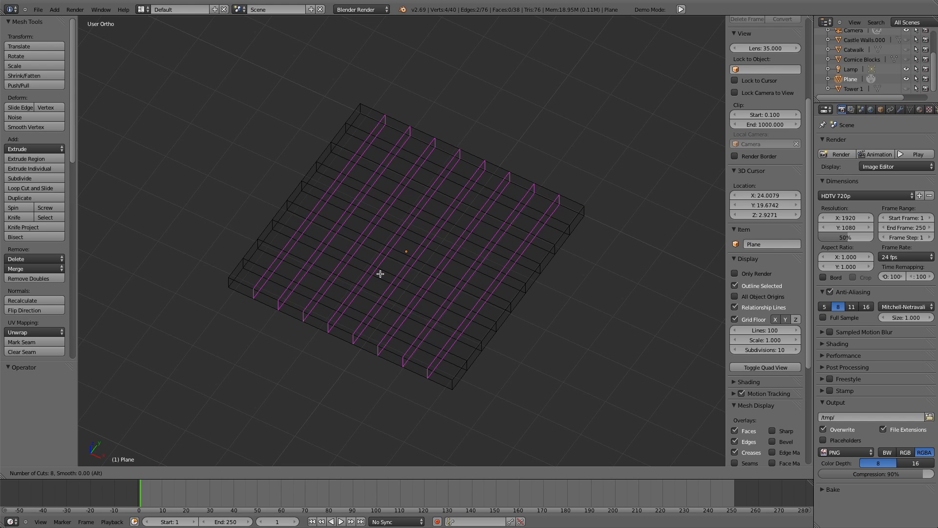
click(380, 274)
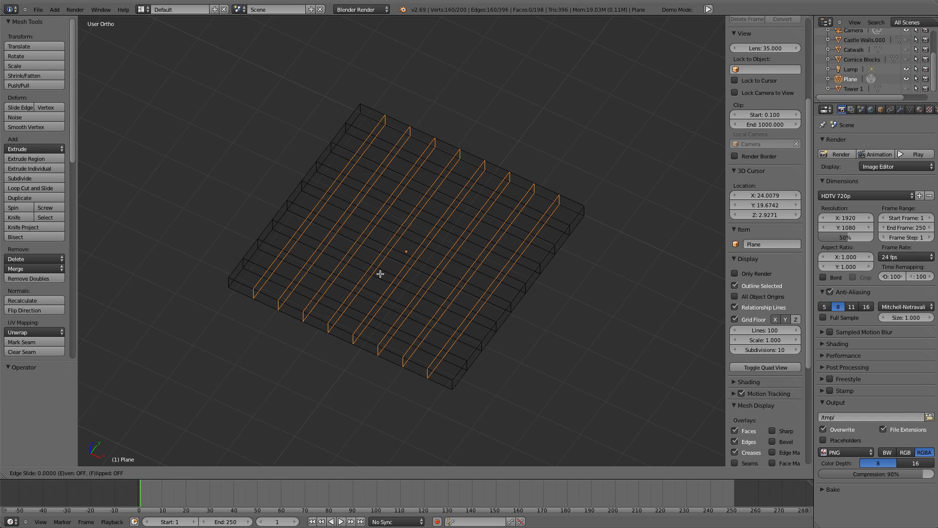
right_click(380, 274)
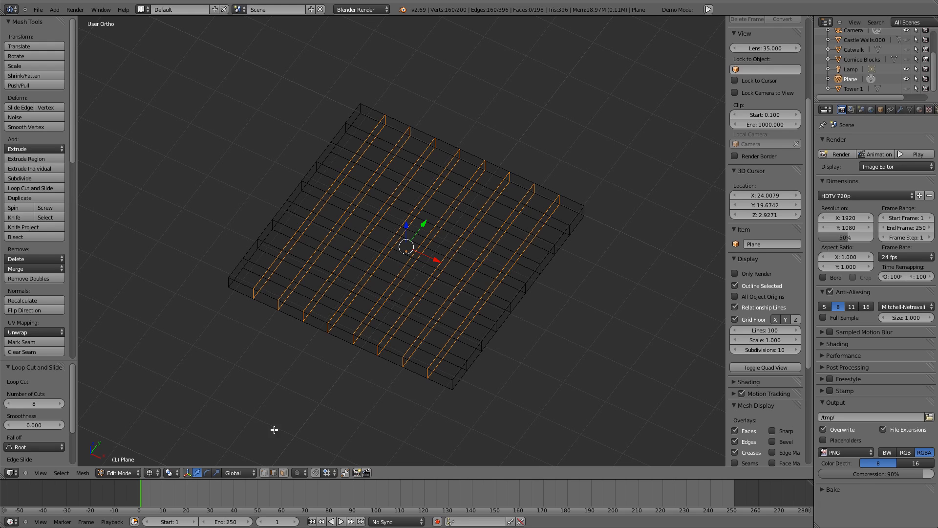
In face selection, select every other top face around the slab's perimeter, including all four corner faces
click(283, 472)
right_click(449, 368)
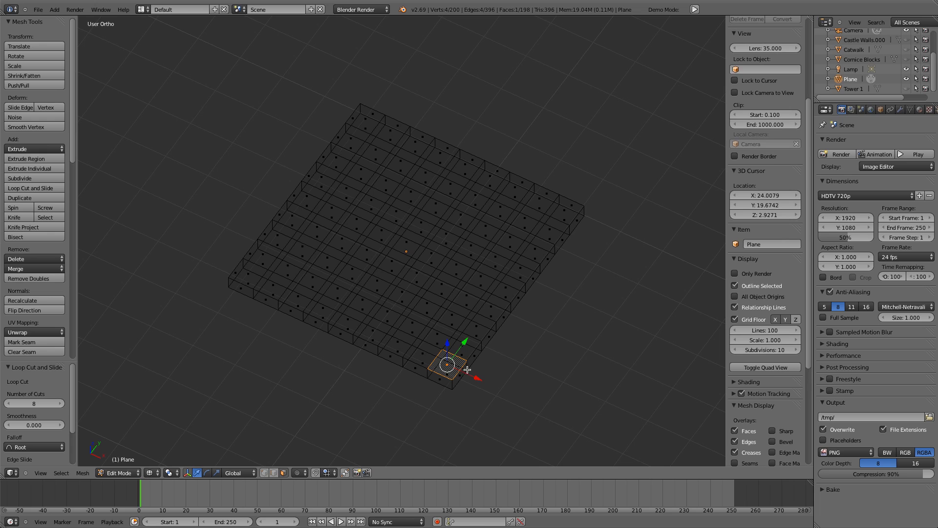
middle_drag(522, 389, 492, 383)
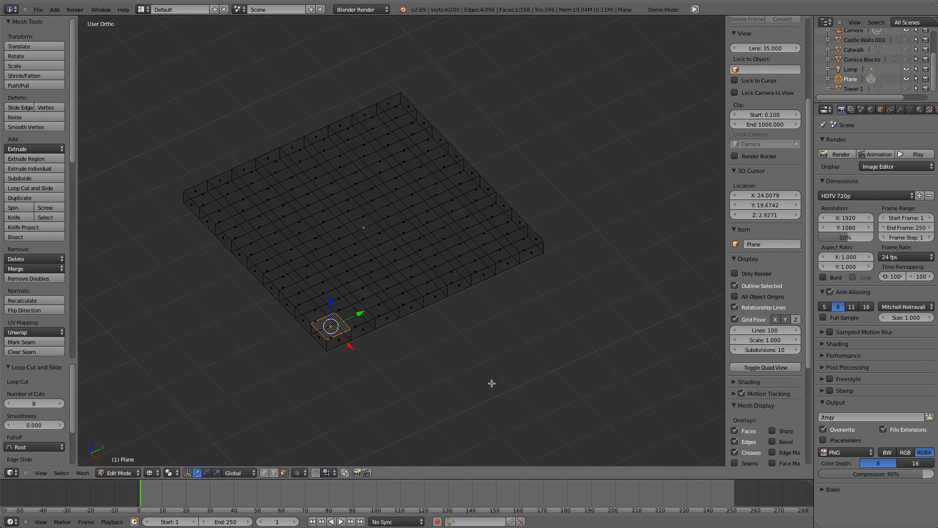
shift+right_click(377, 308)
shift+right_click(432, 282)
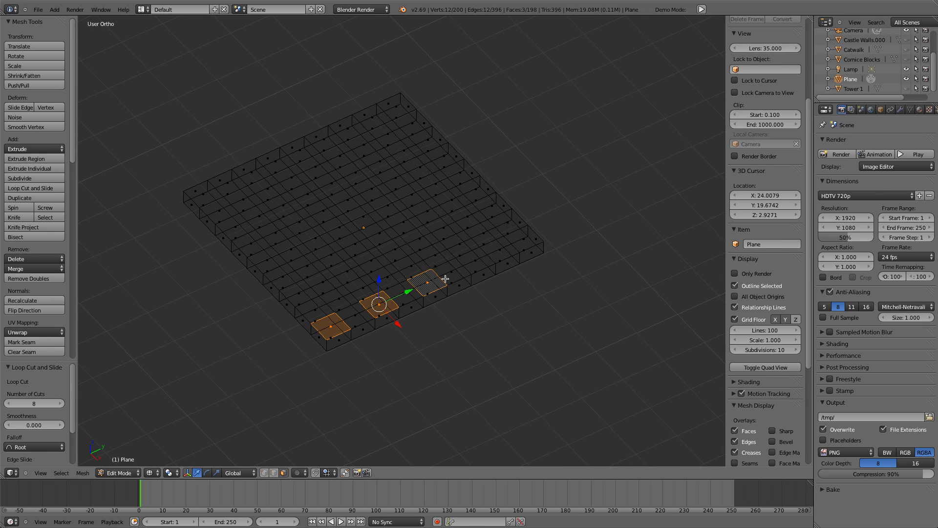
shift+right_click(477, 261)
shift+right_click(529, 240)
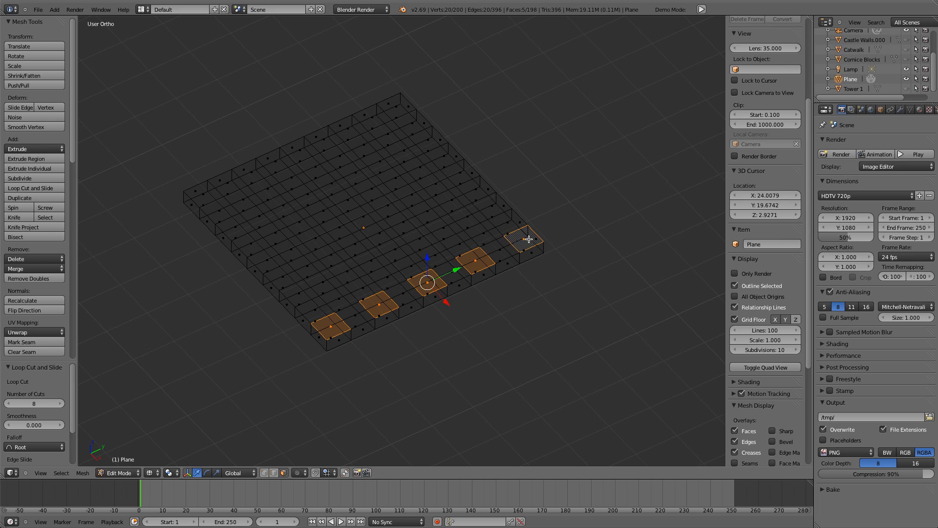
shift+right_click(493, 205)
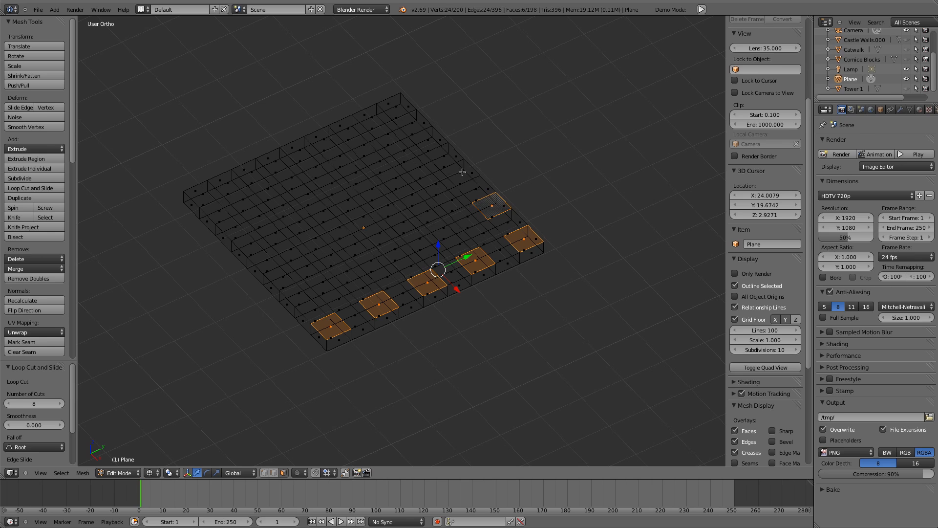
shift+right_click(461, 172)
shift+right_click(429, 139)
shift+right_click(398, 106)
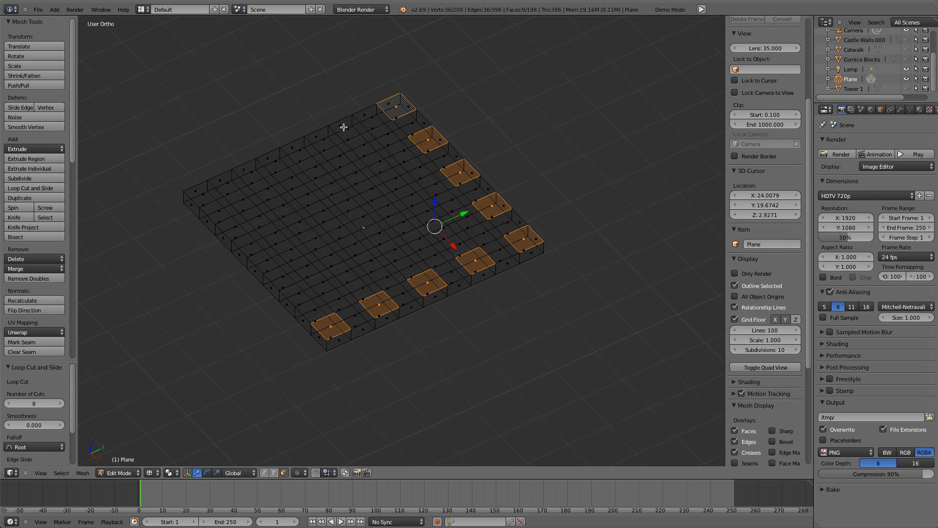
shift+right_click(346, 127)
shift+right_click(301, 151)
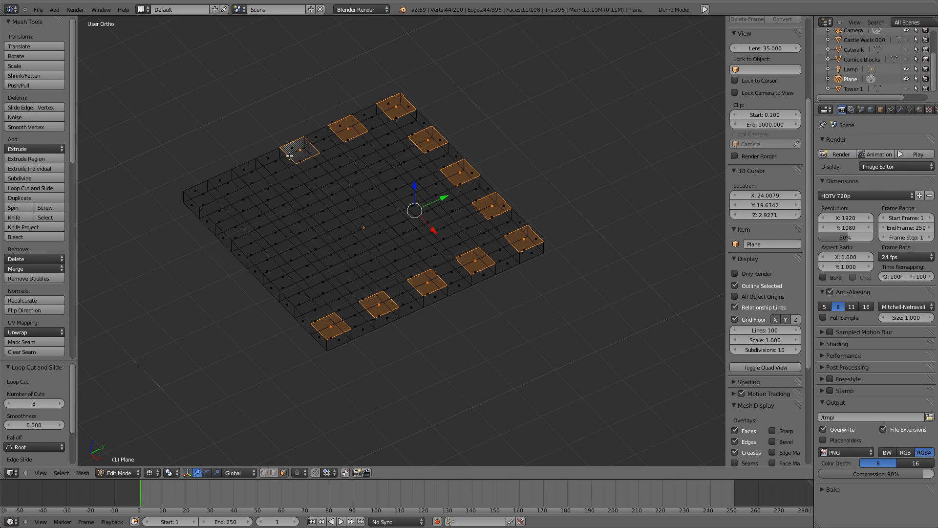
shift+right_click(250, 172)
shift+right_click(203, 194)
shift+right_click(234, 227)
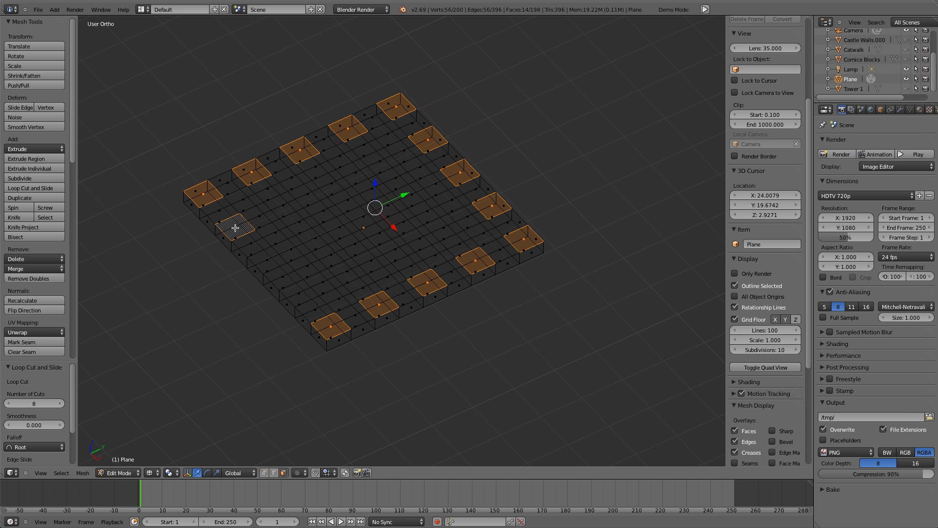
shift+right_click(267, 260)
shift+right_click(298, 294)
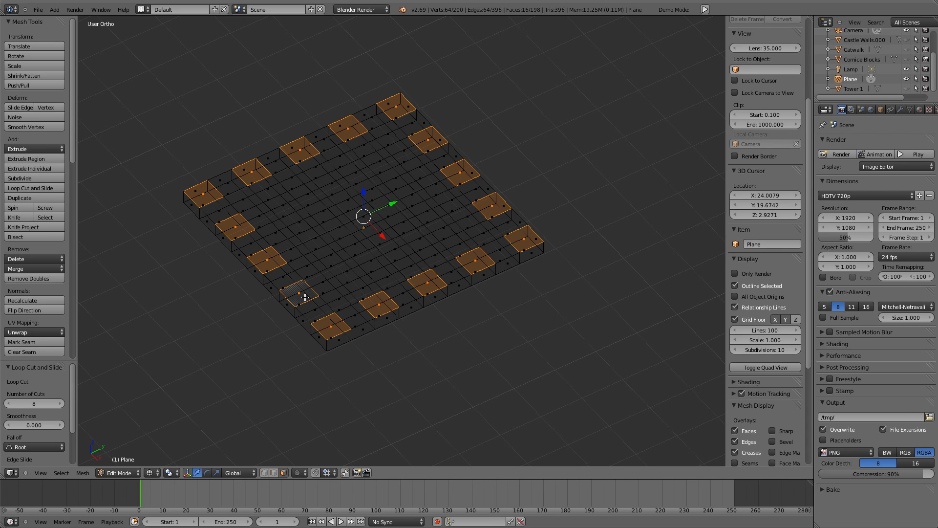
Extrude the selected faces straight up along Z by about 0.488 units, deselect everything and return to Object Mode
key(KP_1)
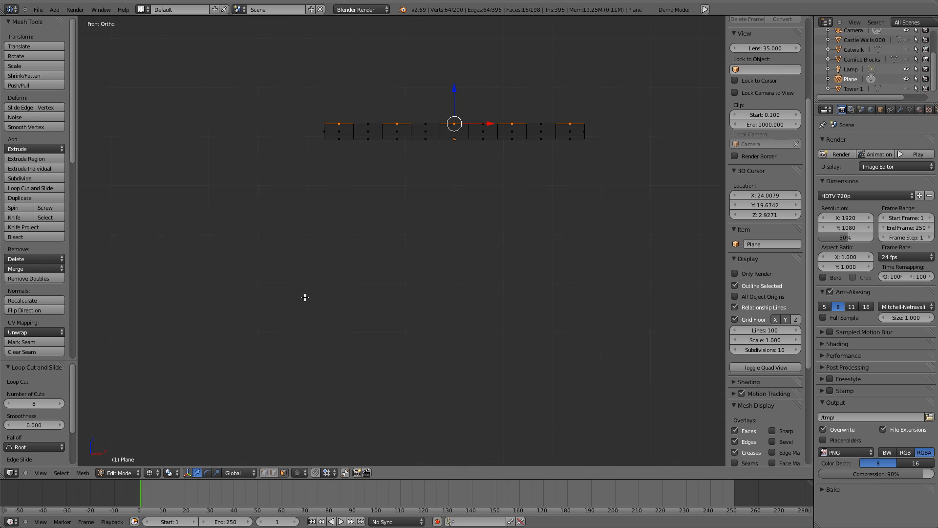
shift+middle_drag(426, 235, 341, 330)
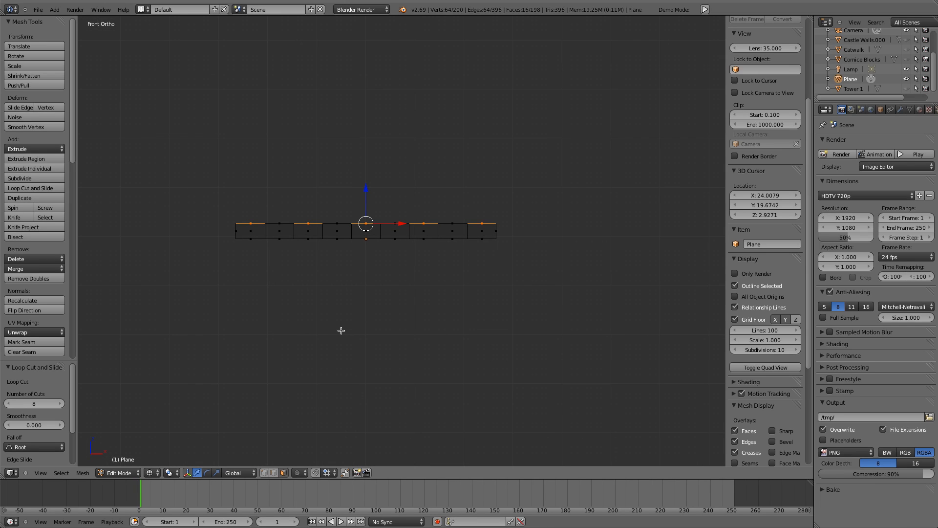
key(e)
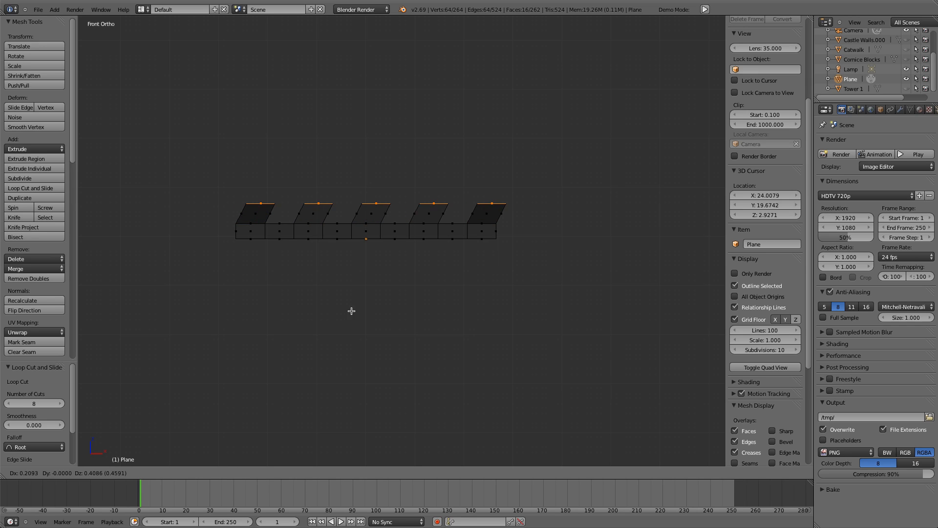
key(z)
click(342, 307)
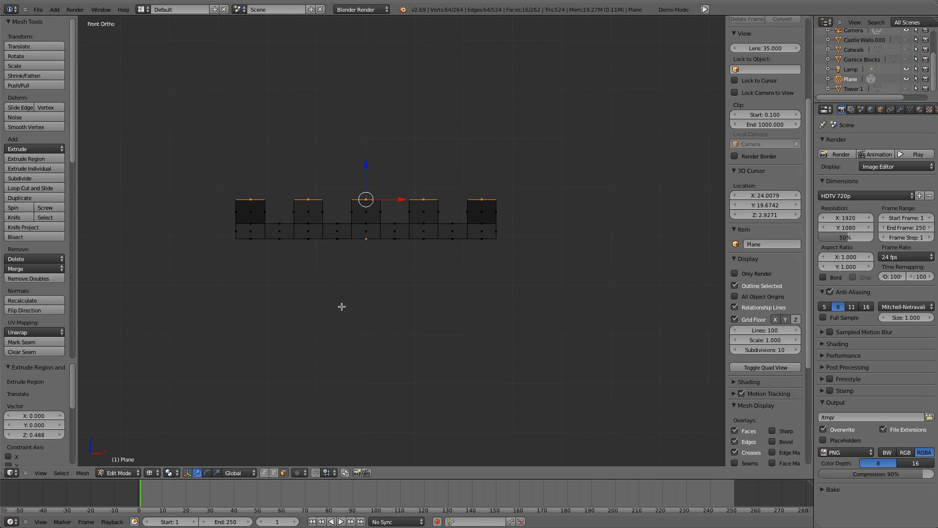
key(a)
key(Tab)
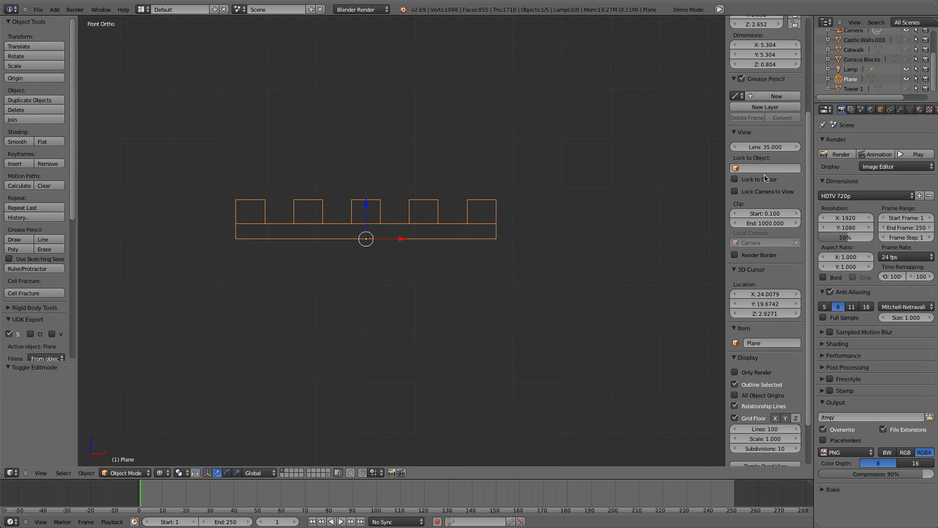
Rename the crenellated slab as "Tower 1 Cornice Blocks" and move its origin to its geometry
click(767, 342)
text(Towe)
text(r 1 Cornice Blocks)
key(Return)
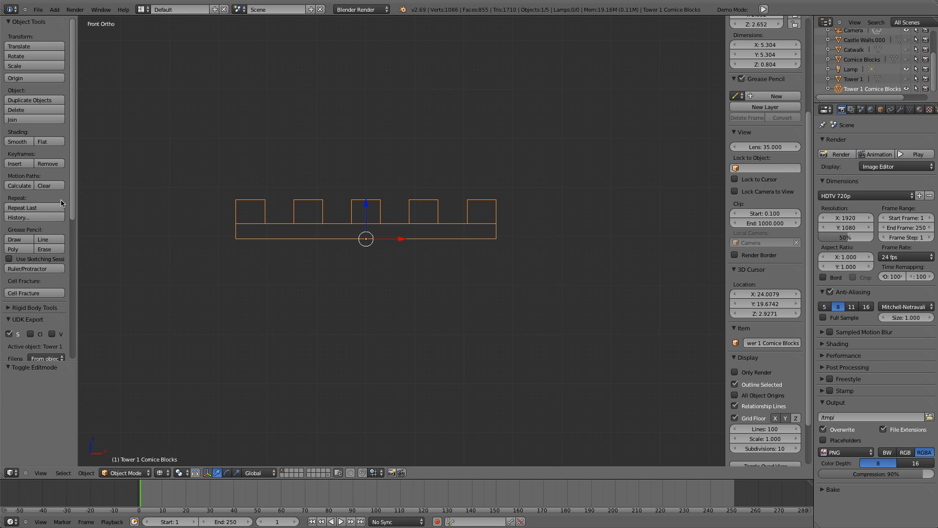
click(23, 78)
click(26, 76)
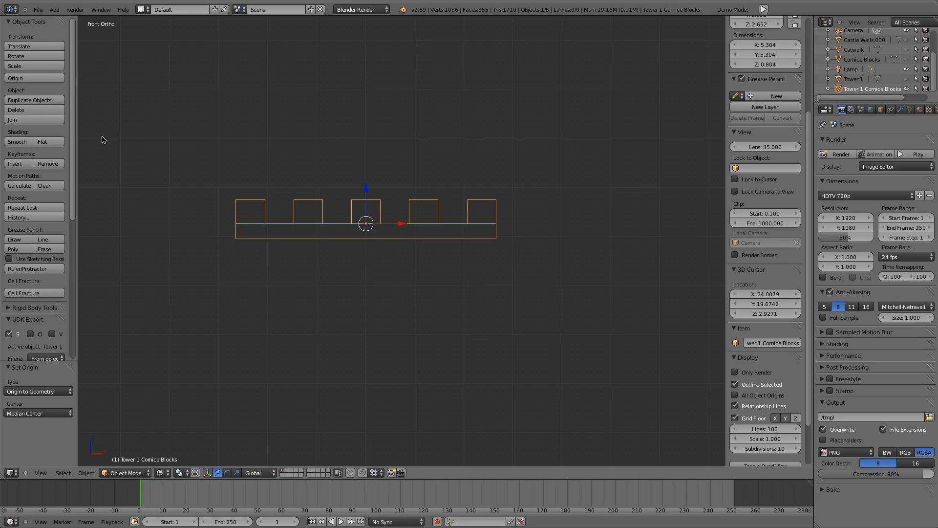
Unhide Tower 1, Castle Walls.000, Catwalk and Cornice Blocks, and inspect the whole castle in solid shading
click(906, 79)
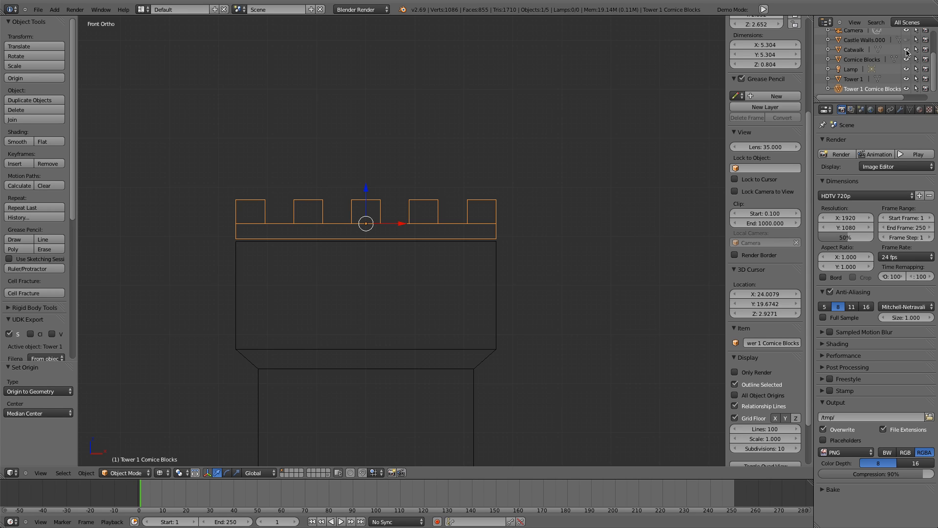
scroll(907, 44, up, 3)
scroll(907, 44, down, 3)
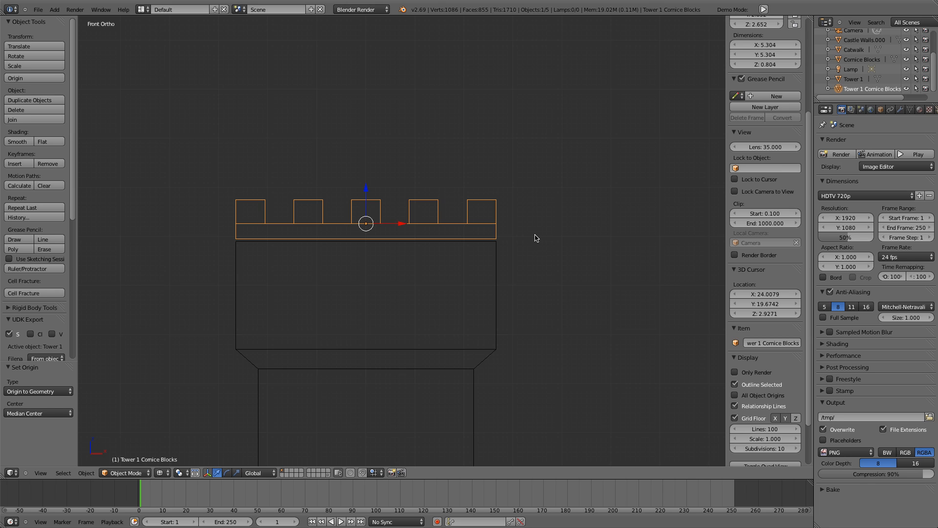
middle_drag(484, 294, 522, 325)
key(z)
scroll(513, 370, down, 6)
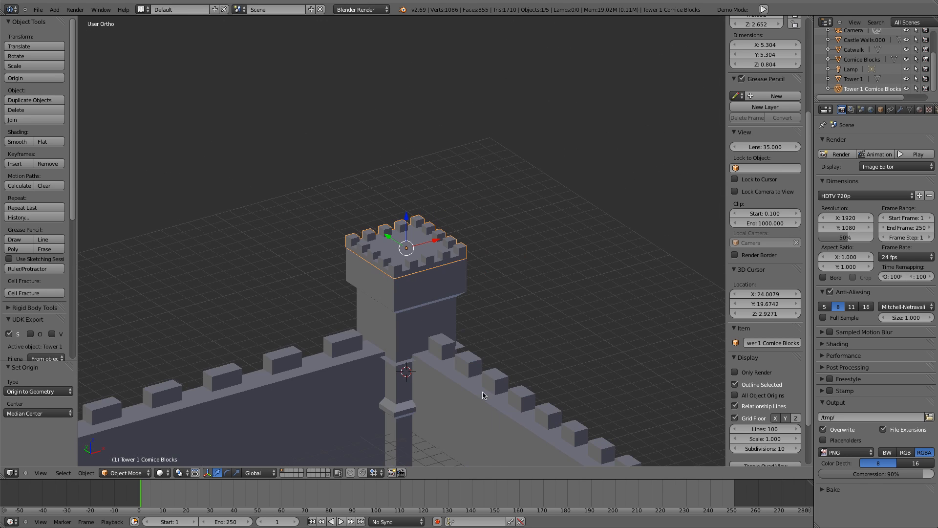
shift+middle_drag(473, 428, 525, 201)
scroll(496, 259, down, 3)
shift+middle_drag(429, 314, 493, 309)
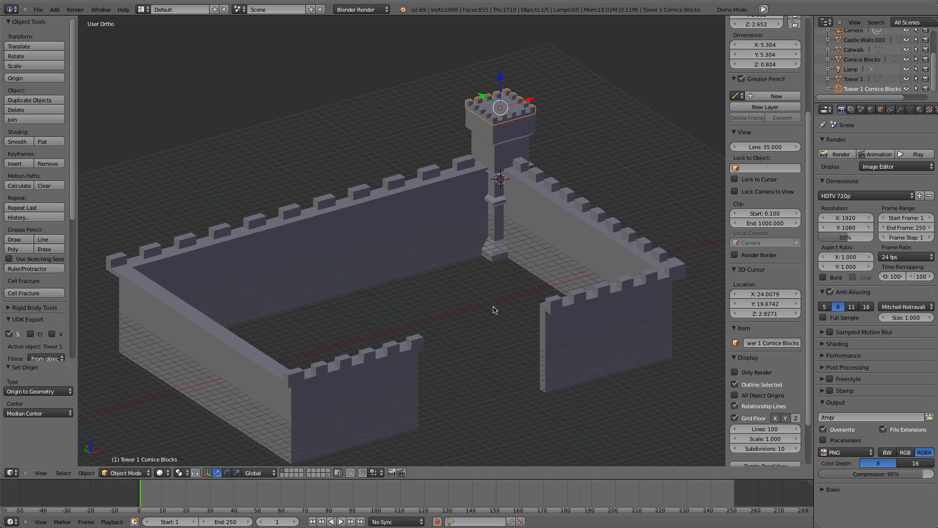
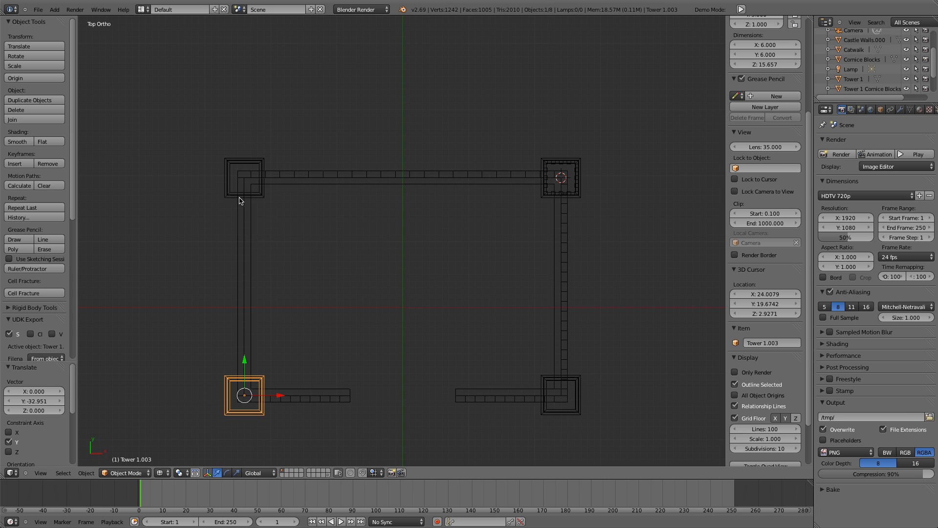
Rename the tower at the negative X, positive Y corner as "Tower 2"
click(783, 347)
text(Tower 2\)
key(Return)
click(785, 342)
key(End)
key(BackSpace)
key(Return)
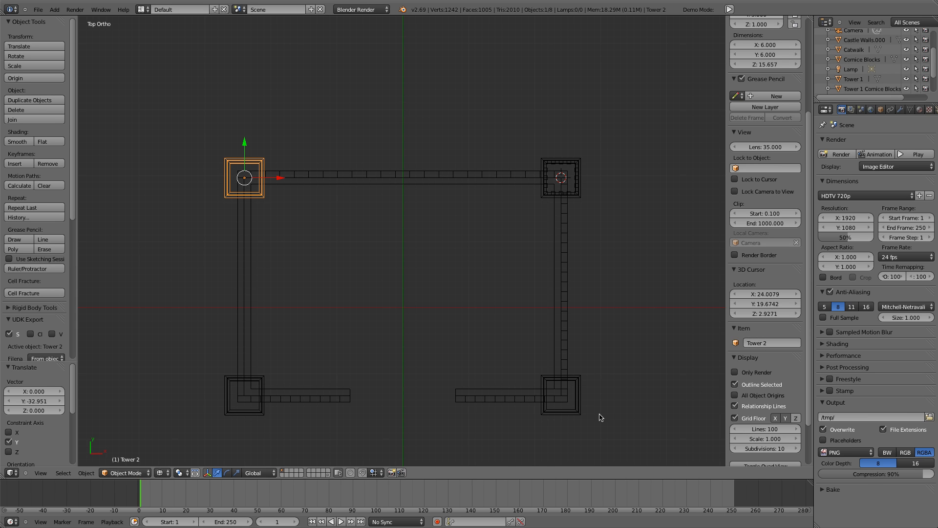
Rename the tower at the positive X, negative Y corner as "Tower 3"
right_click(573, 417)
click(788, 343)
text(3)
key(Return)
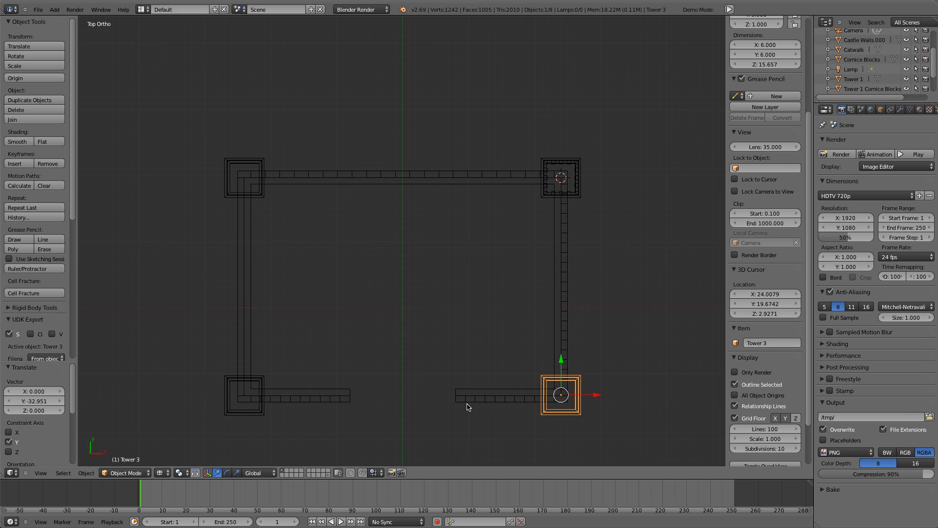
Rename the tower at the negative X, negative Y corner as "Tower 4"
right_click(253, 413)
click(772, 343)
text(T)
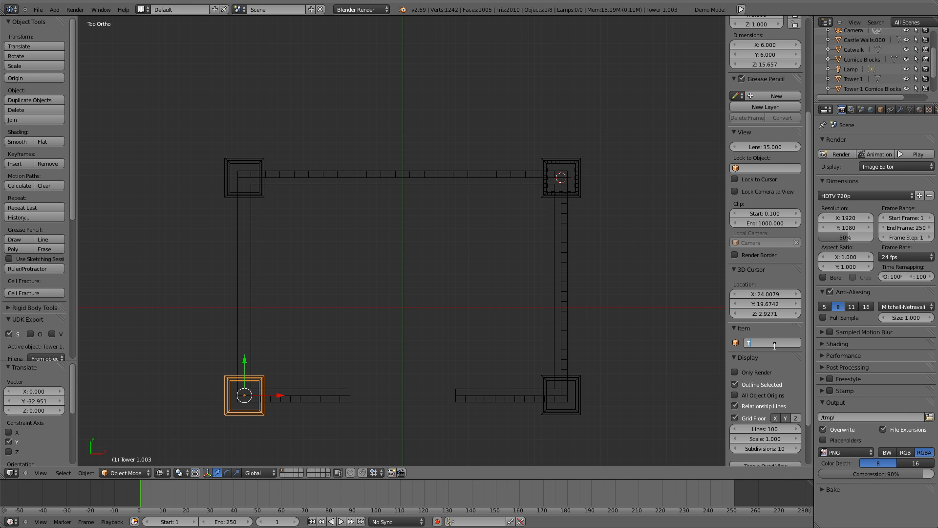
text(ower 4)
key(Return)
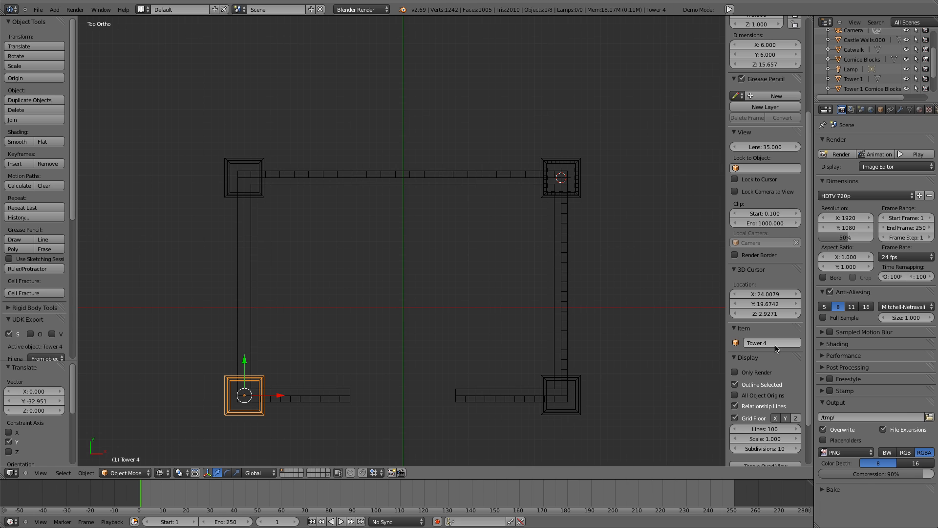
Duplicate Tower 1 Cornice Blocks along the X axis onto Tower 2
right_click(555, 195)
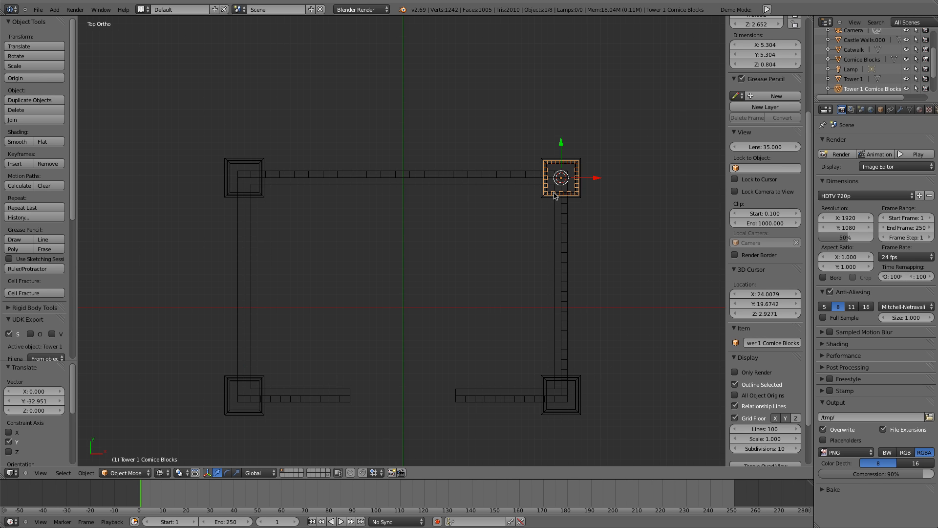
key(shift+d)
key(x)
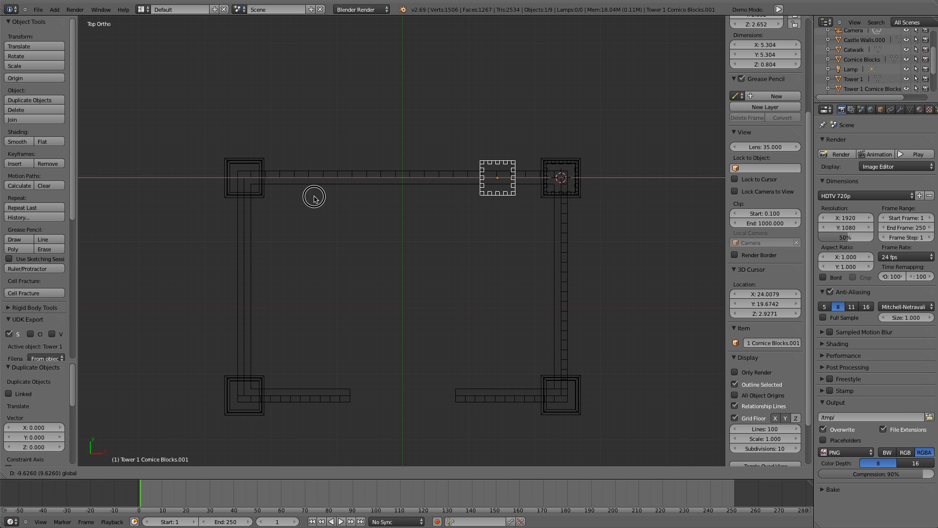
click(277, 188)
Duplicate Tower 2's cornice blocks along Y onto Tower 4, and duplicate that copy about 48.056 units along X onto Tower 3
key(shift+d)
key(y)
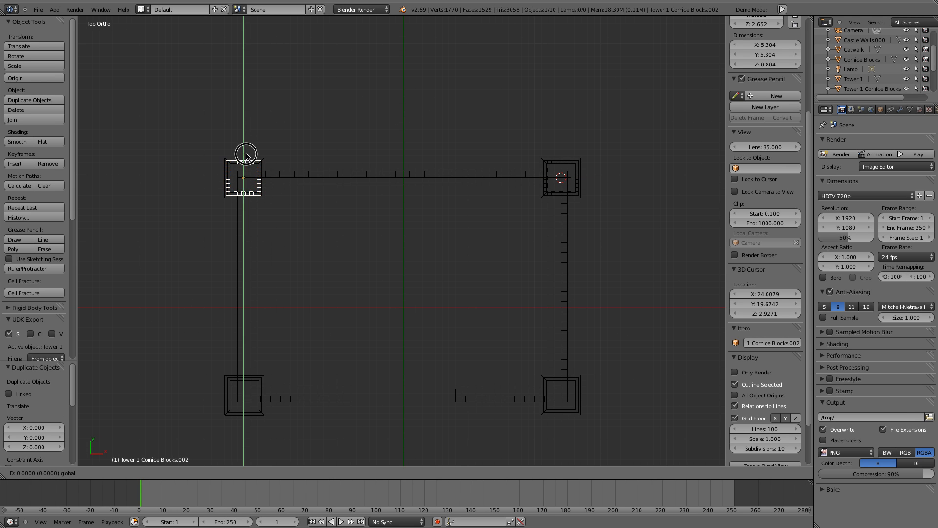
click(236, 419)
key(shift+d)
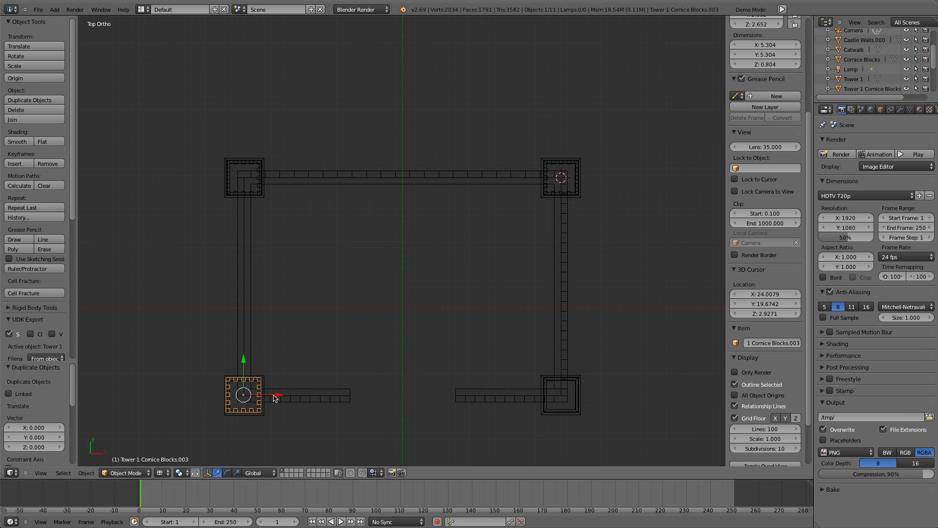
key(x)
click(595, 401)
Rename the duplicated cornice blocks sitting on Tower 2
click(256, 195)
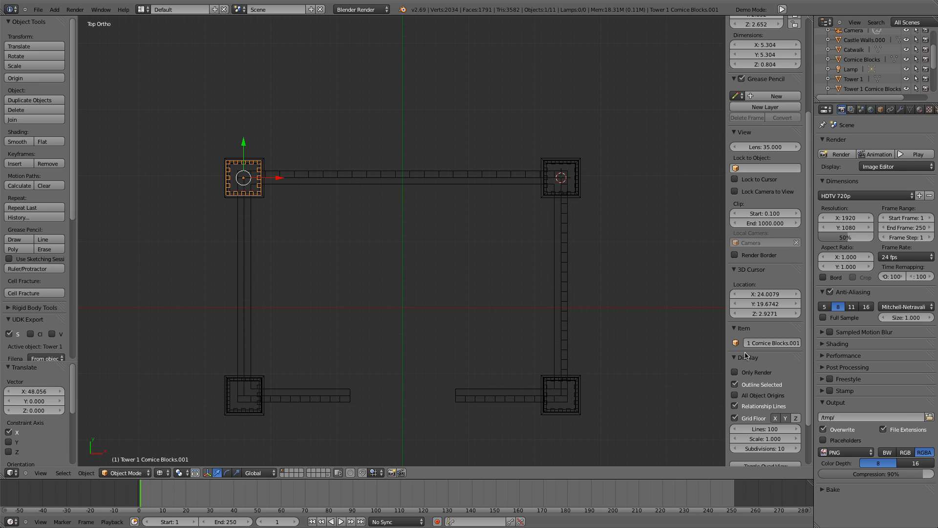
click(749, 344)
key(Right)
key(Right)
key(Right)
key(Right)
key(BackSpace)
key(Return)
Rename the cornice blocks at the positive X, negative Y corner as "Tower 4 Cornice Blocks"
right_click(568, 411)
right_click(563, 409)
right_click(562, 408)
click(782, 343)
text(Tow)
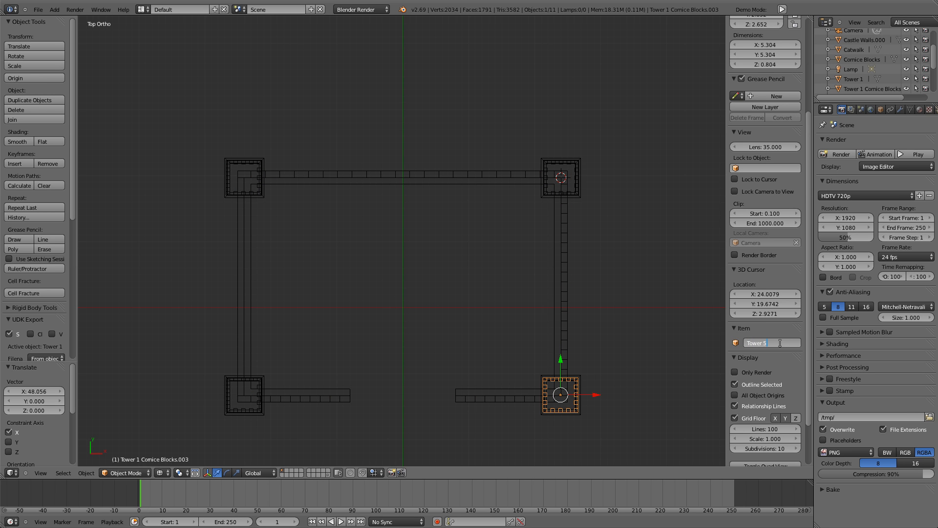
text(er 4 Cornice Blocks)
key(Return)
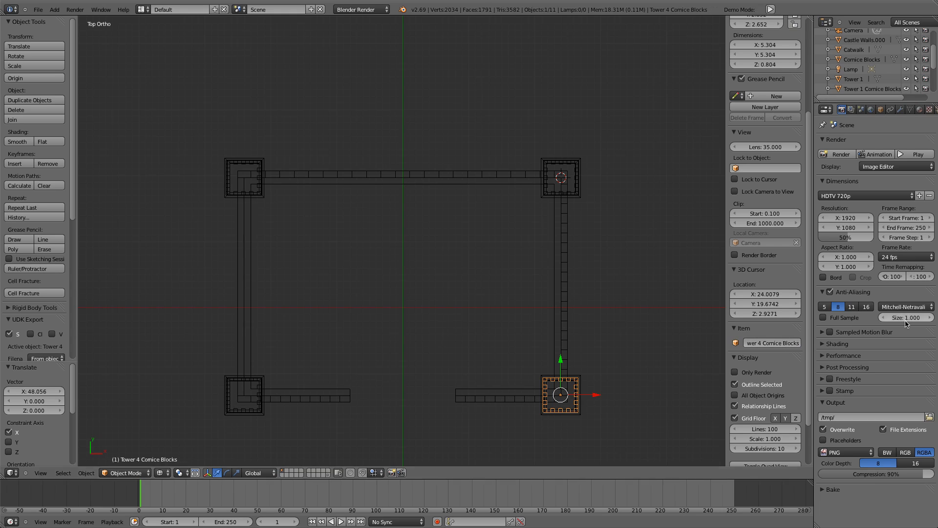
Rename the cornice blocks at the negative X, negative Y corner as "Tower 3 Cornice Blocks"
right_click(257, 411)
click(782, 343)
text(T)
text(ower 3 Cornice Blocks)
key(Return)
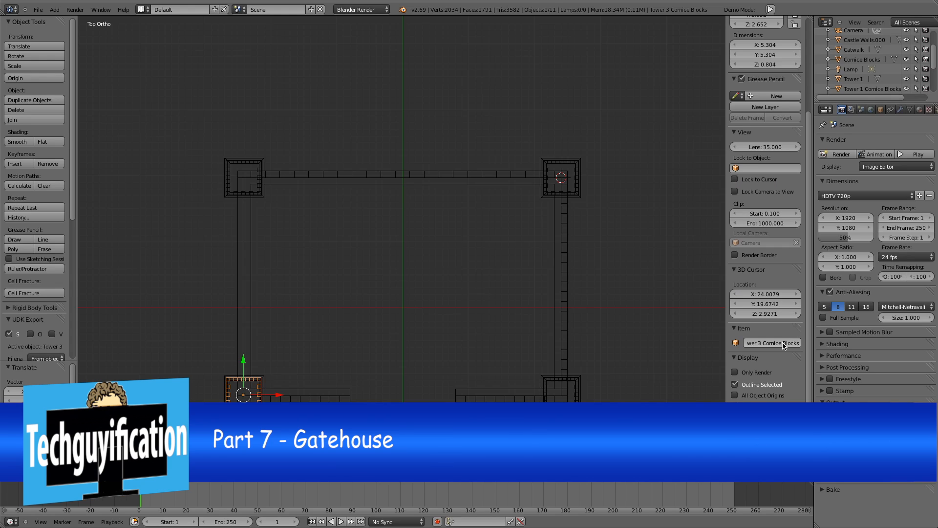
Set the 3D cursor location to X 0, Y 0 and Z 0
scroll(783, 352, down, 3)
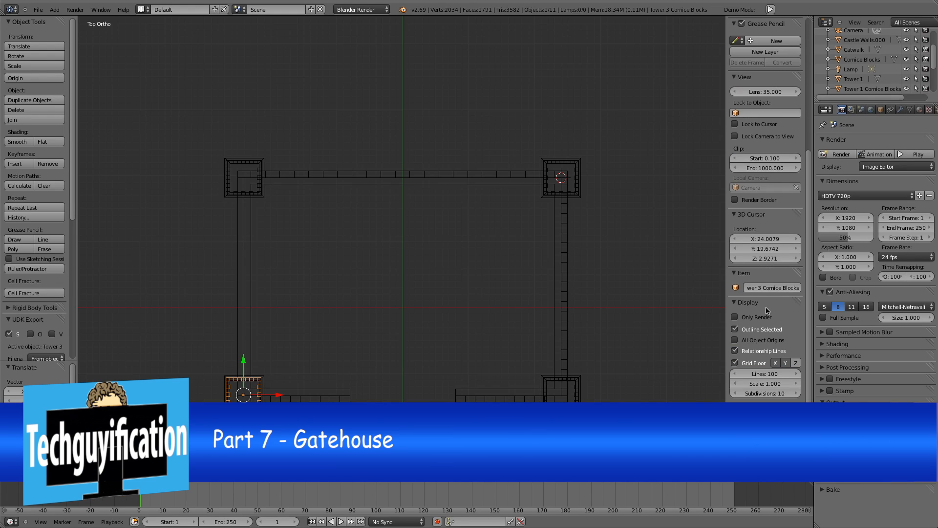
click(766, 238)
text(0)
key(Return)
click(768, 249)
text(0)
key(Return)
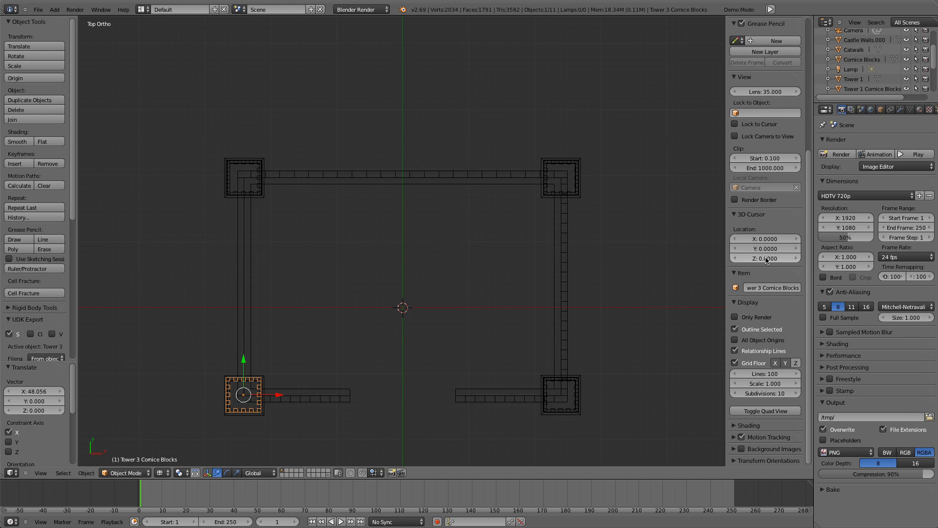
Switch to the front view and reset the 3D cursor to the origin at X 0, Y 0 and Z 0
click(519, 315)
key(KP_1)
click(766, 238)
text(0)
key(Return)
click(766, 249)
text(0)
key(Return)
click(765, 257)
text(0)
key(Return)
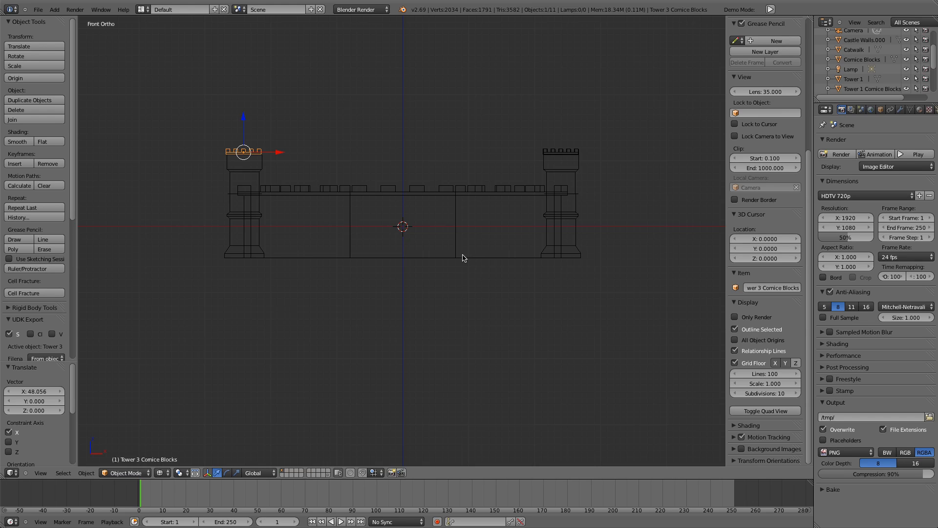
Add a mesh plane at the 3D cursor and rotate it 90° about the X axis
key(shift+a)
mouse_move(464, 256)
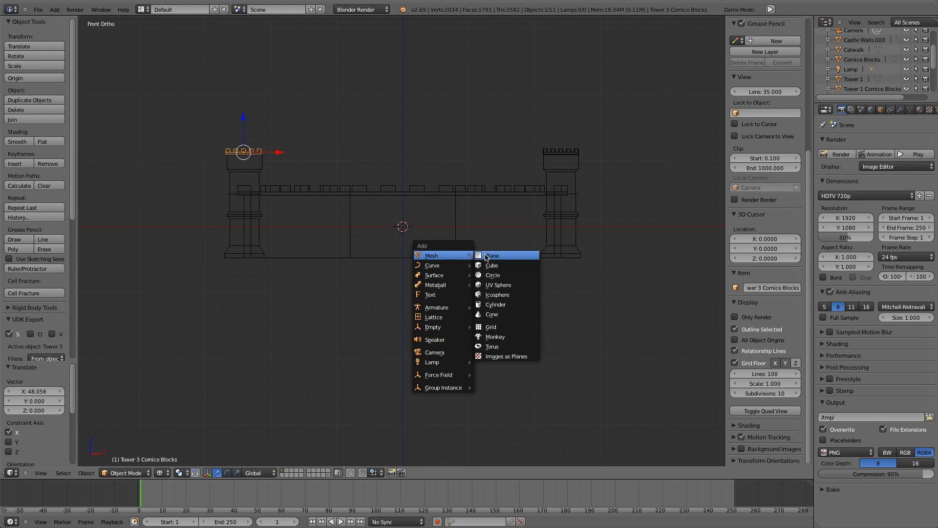
click(487, 256)
key(r)
text(x90)
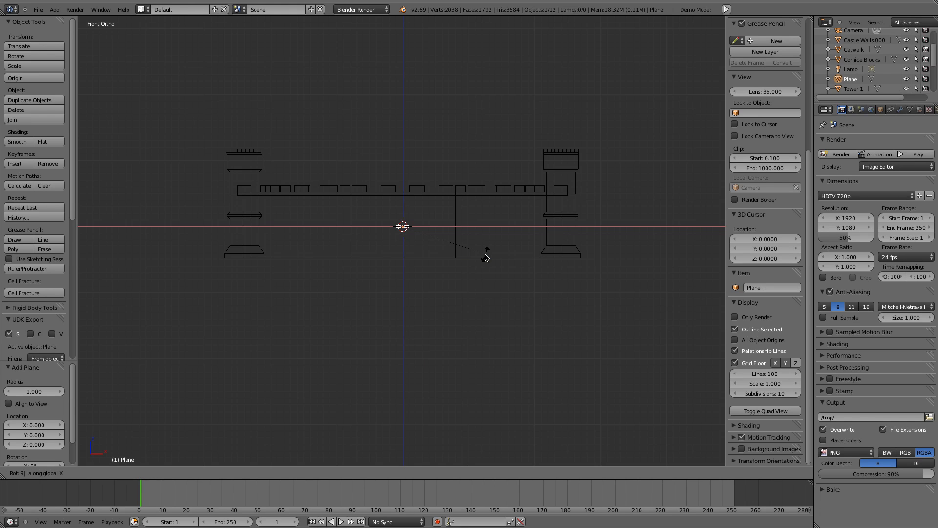
key(Return)
Set the upright plane's dimensions to X 20 and Y 10
scroll(487, 259, up, 3)
scroll(488, 260, up, 2)
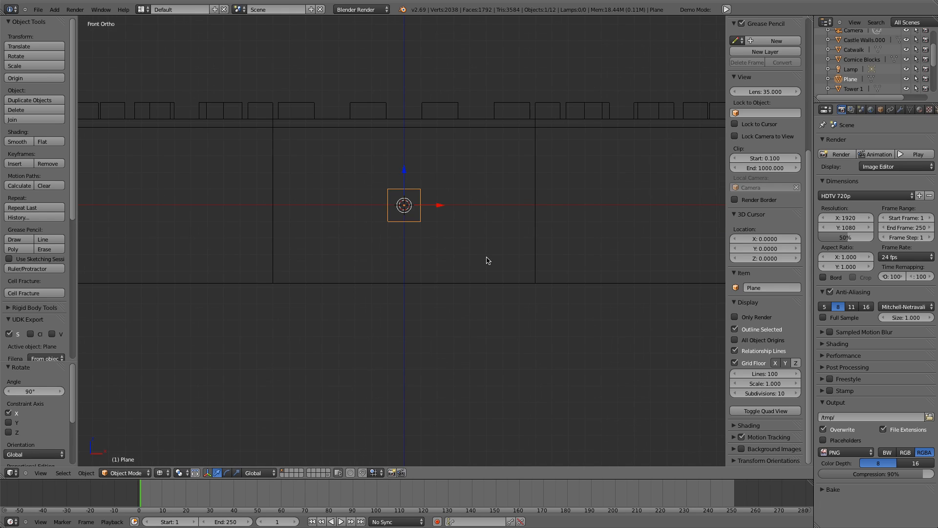
scroll(776, 184, up, 8)
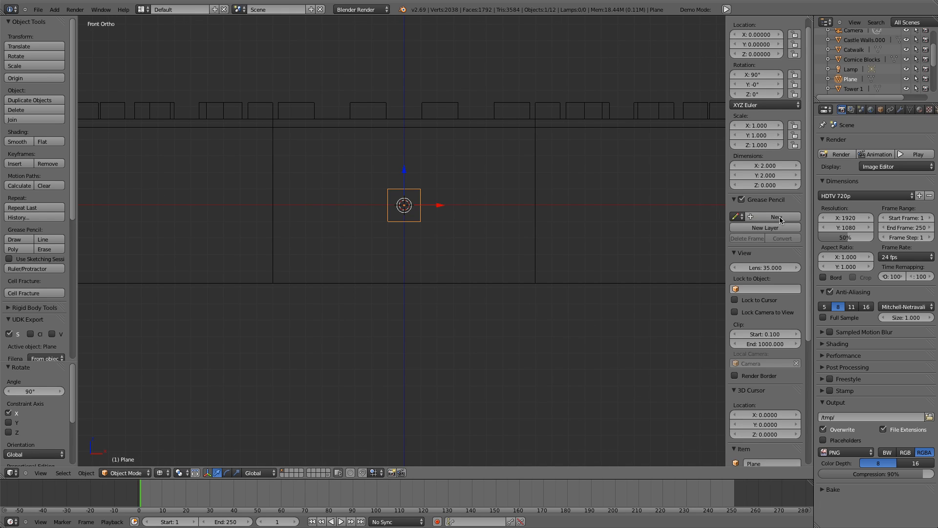
click(774, 178)
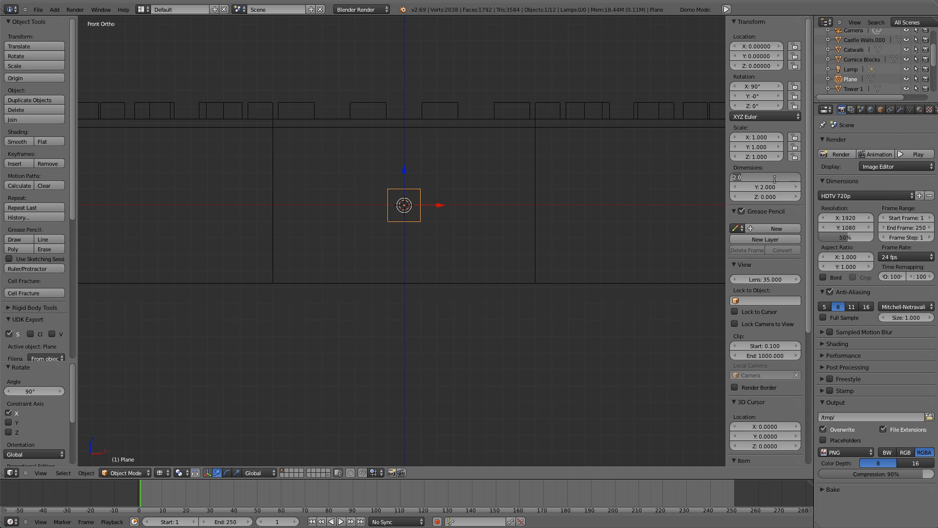
text(20)
key(Tab)
text(1)
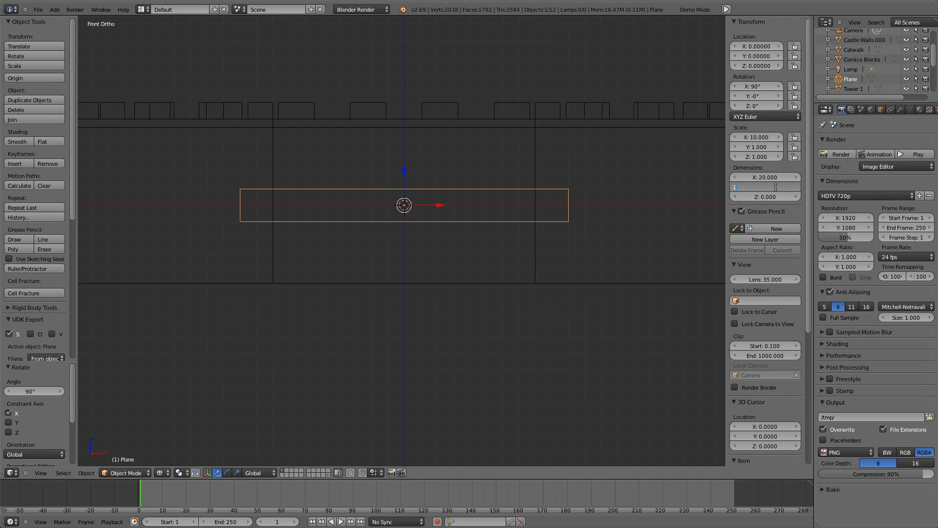
key(Return)
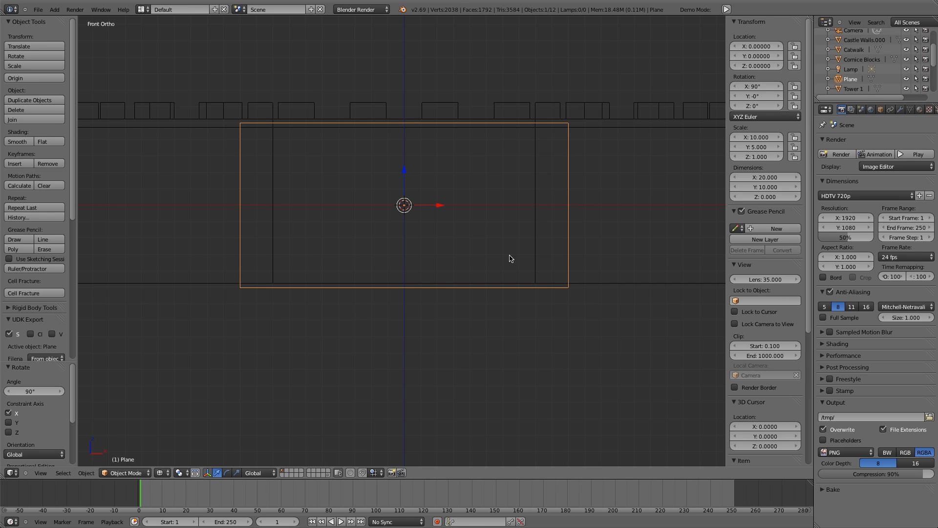
Move the plane about 15.6 units along negative Y, just outside the gap in the front wall
key(KP_7)
scroll(485, 332, down, 4)
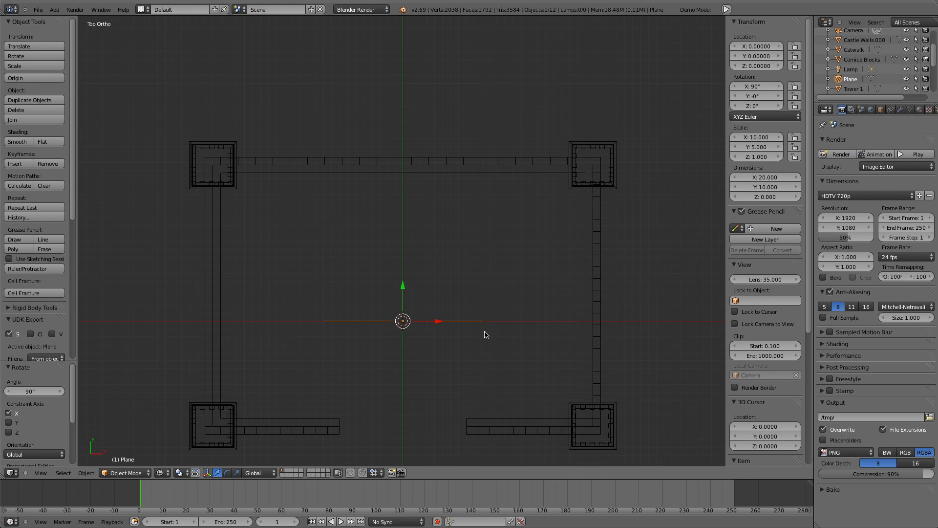
shift+middle_drag(490, 295, 515, 188)
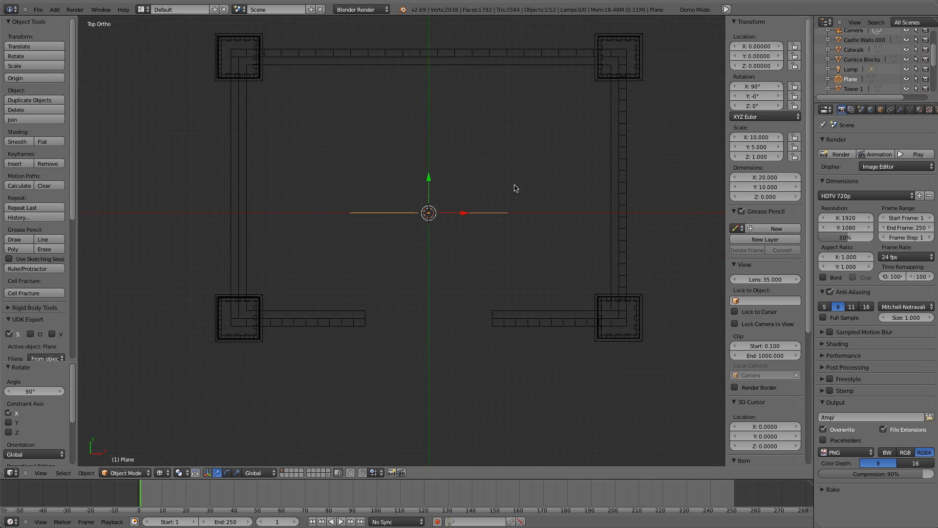
drag(428, 191, 417, 304)
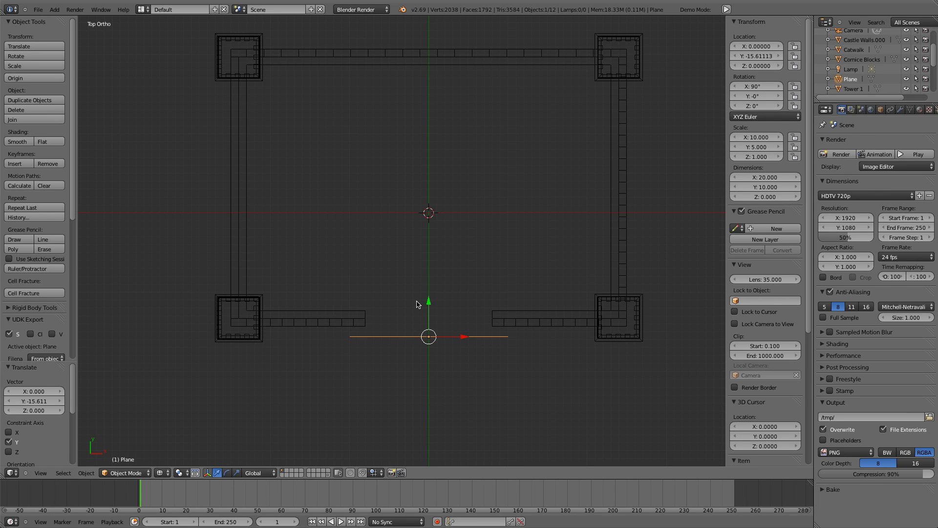
Snap the 3D cursor to the plane and add a mesh circle there, rotated 90° about the X axis
key(KP_1)
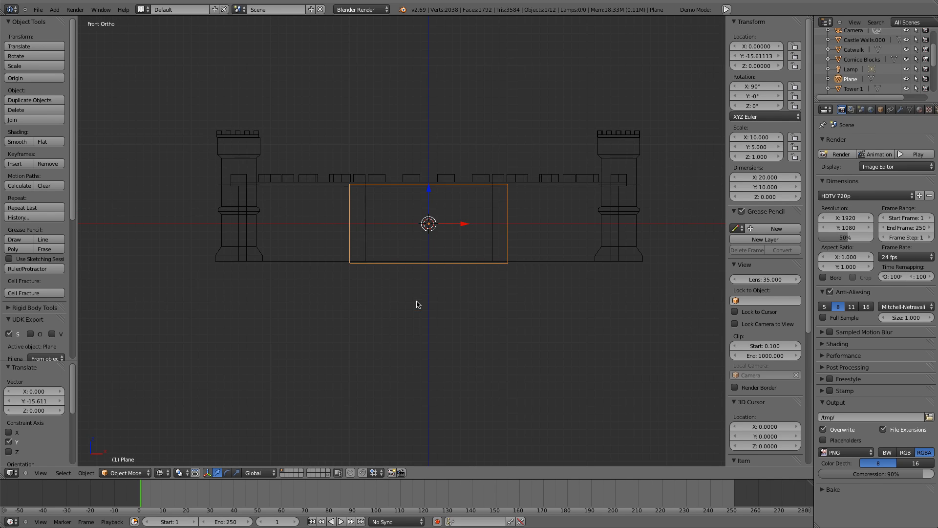
key(shift+s)
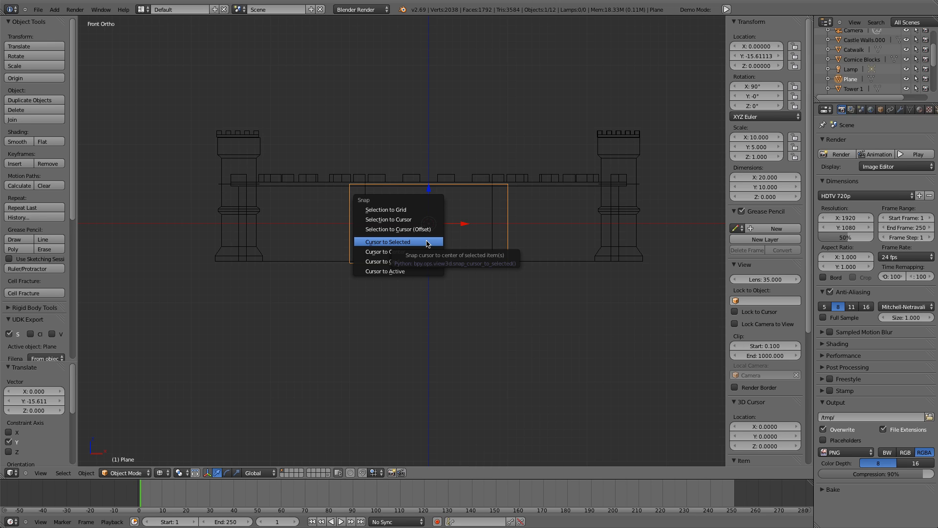
click(427, 242)
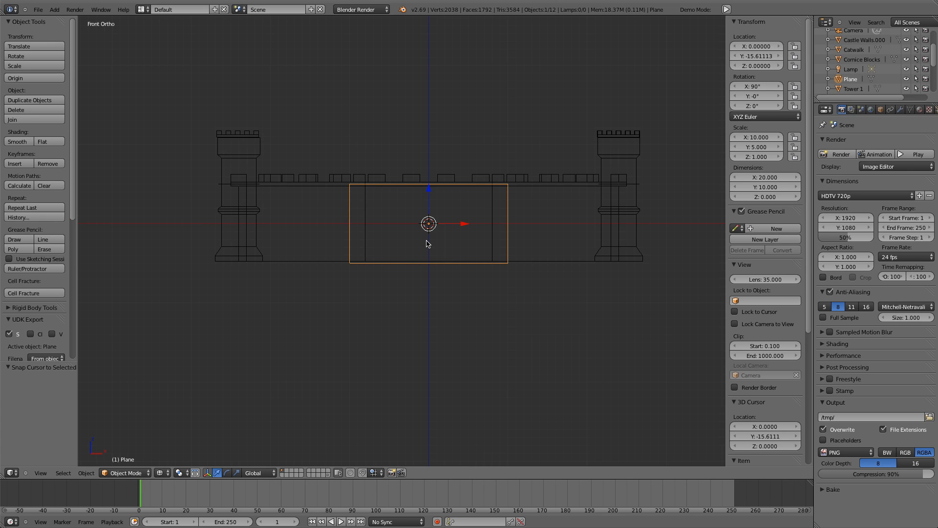
key(shift+a)
click(458, 262)
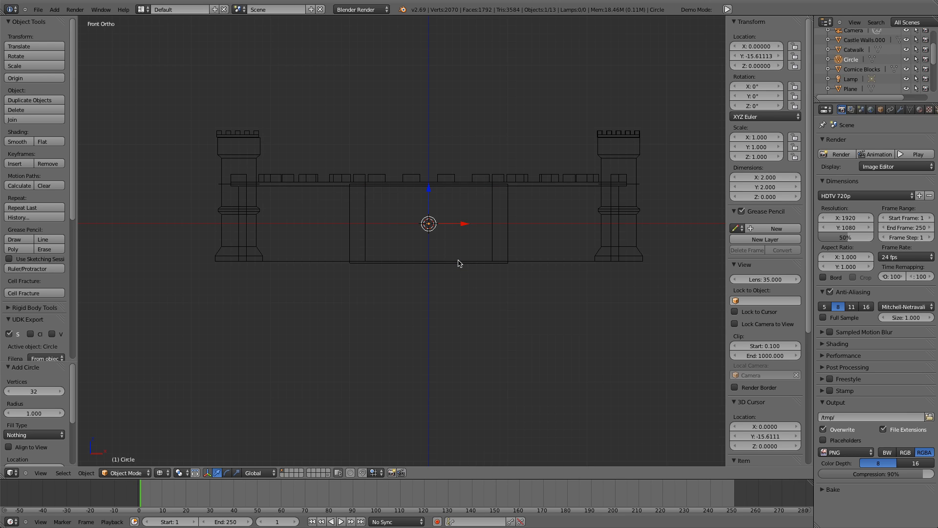
text(rx90)
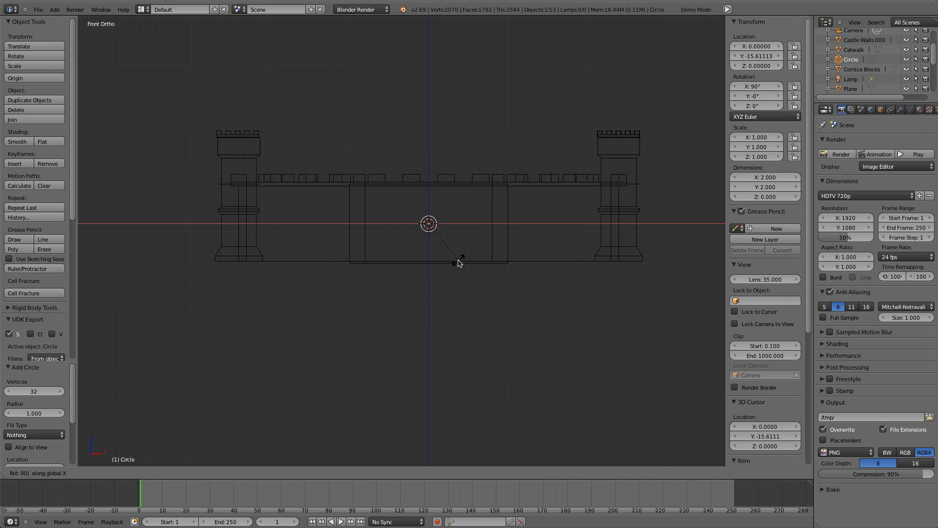
key(Return)
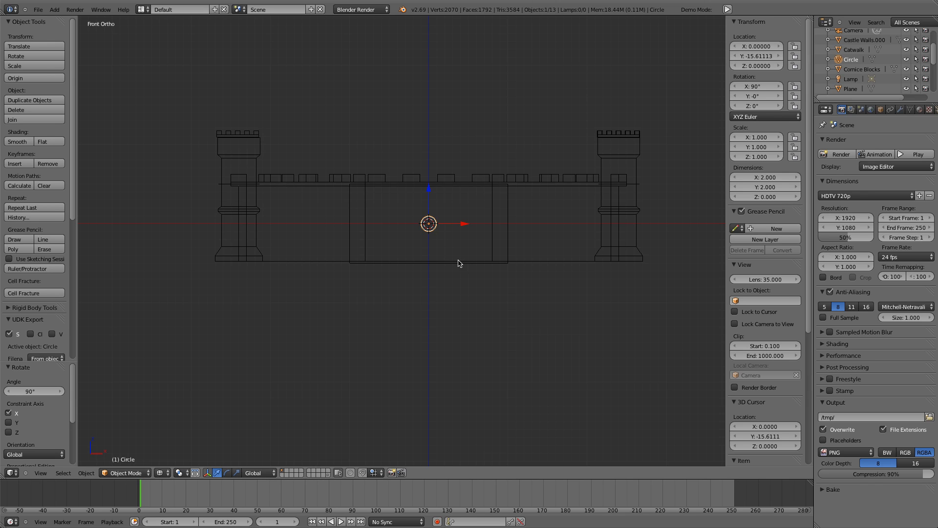
Set the circle's X and Y scale to 3
click(762, 137)
text(3)
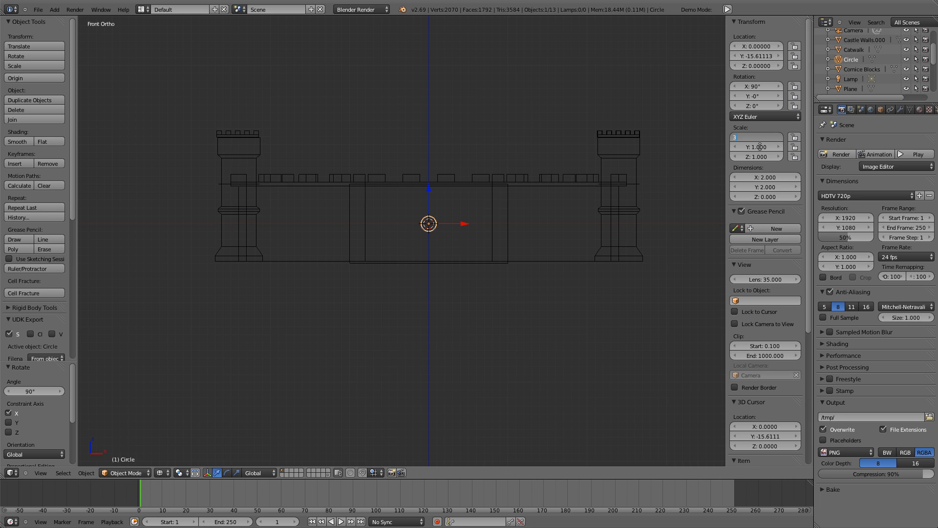
click(761, 148)
click(760, 146)
key(Return)
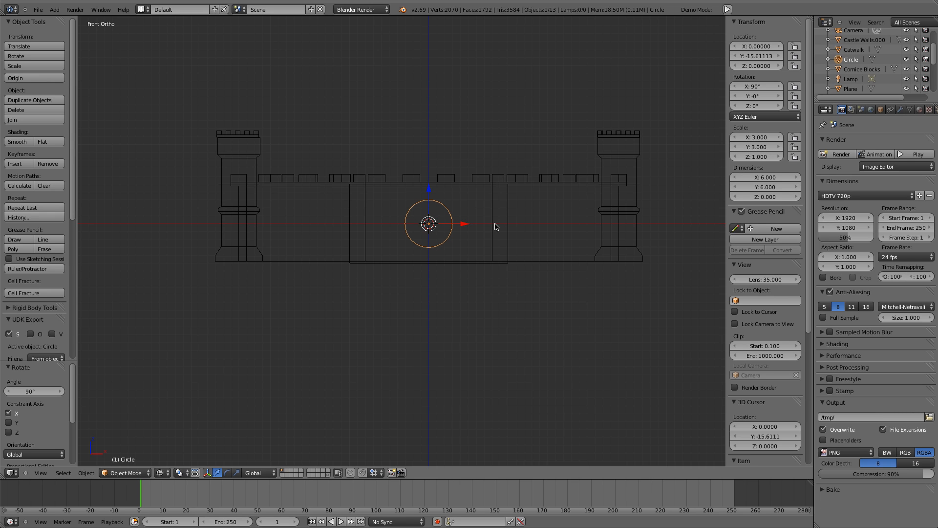
key(Tab)
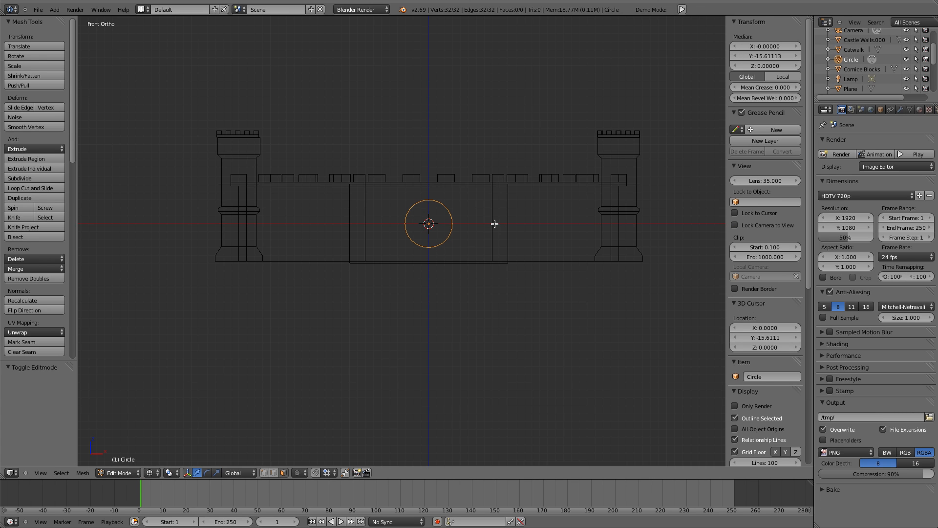
key(Tab)
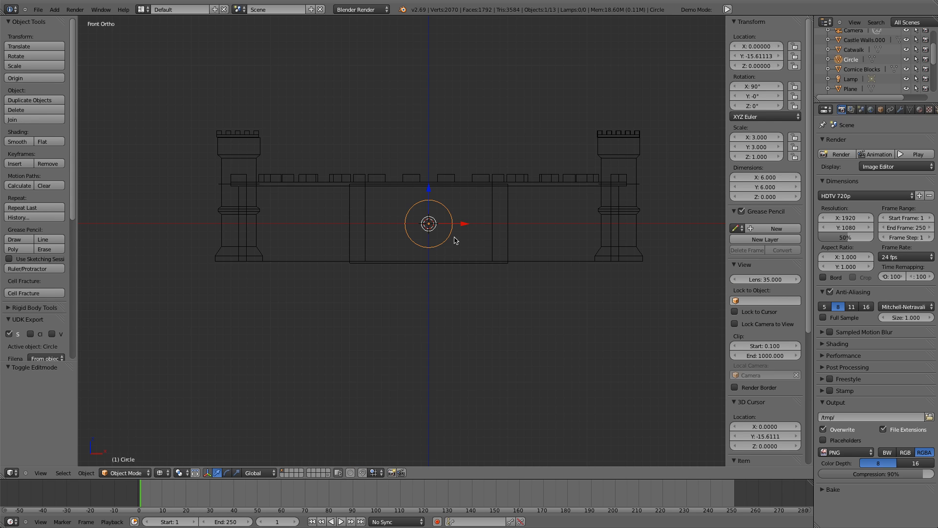
Delete the vertices of the circle's lower half in Edit Mode, keeping the upper semicircle for the gate arch
scroll(456, 239, up, 4)
shift+middle_drag(578, 230, 650, 223)
scroll(436, 305, up, 6)
key(Tab)
shift+middle_drag(454, 291, 498, 279)
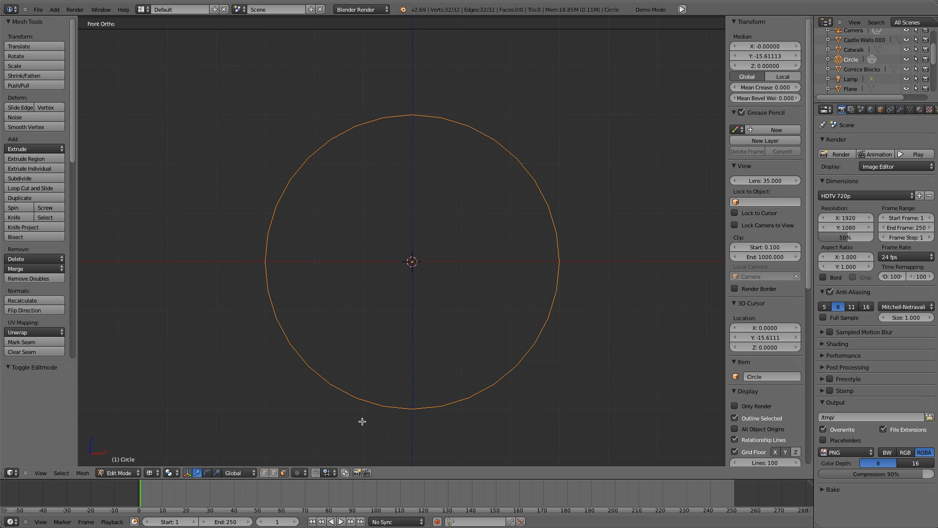
click(264, 473)
key(a)
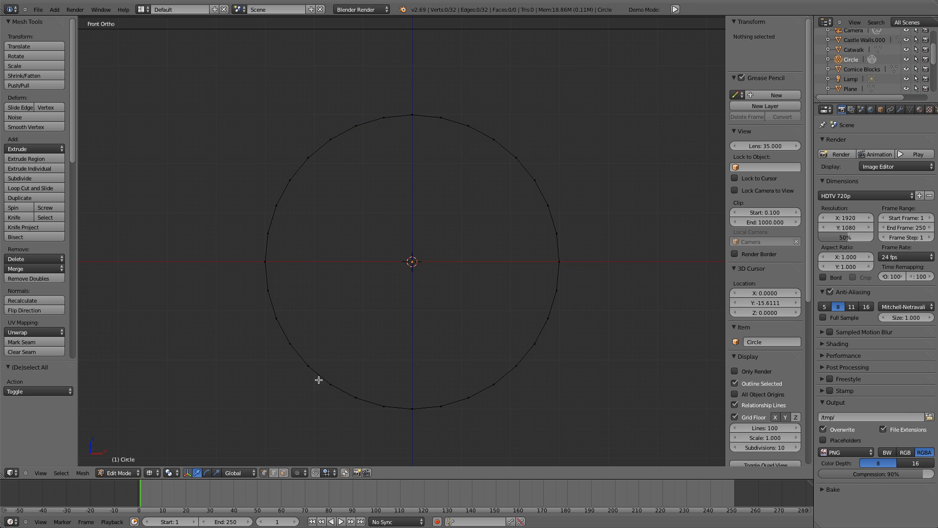
key(b)
drag(239, 268, 664, 474)
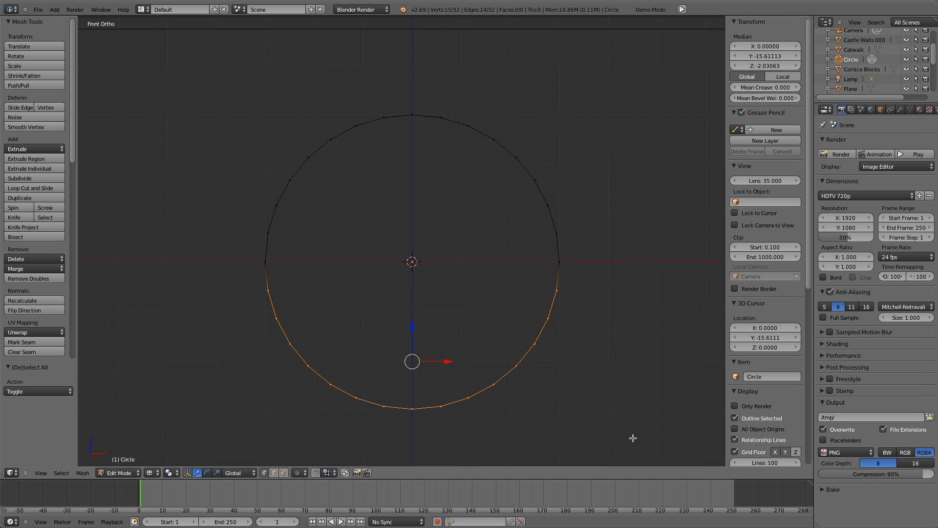
key(x)
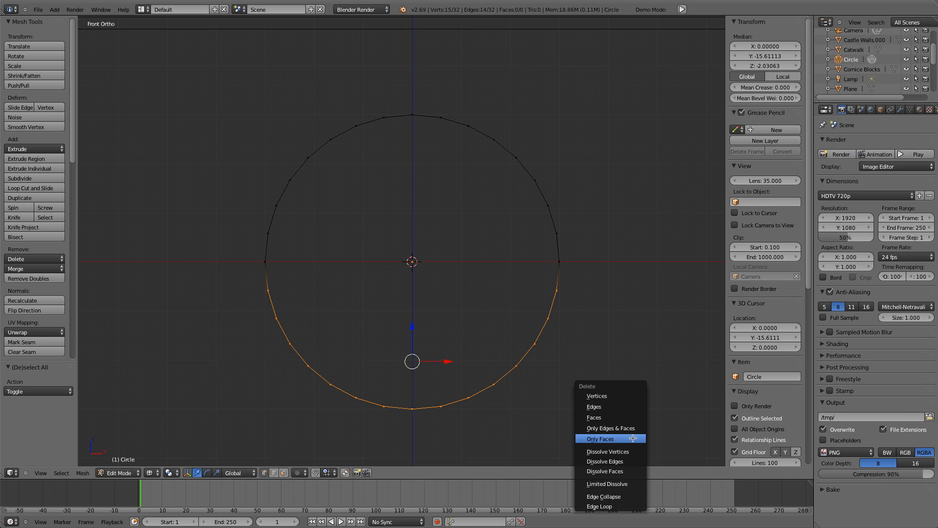
click(621, 397)
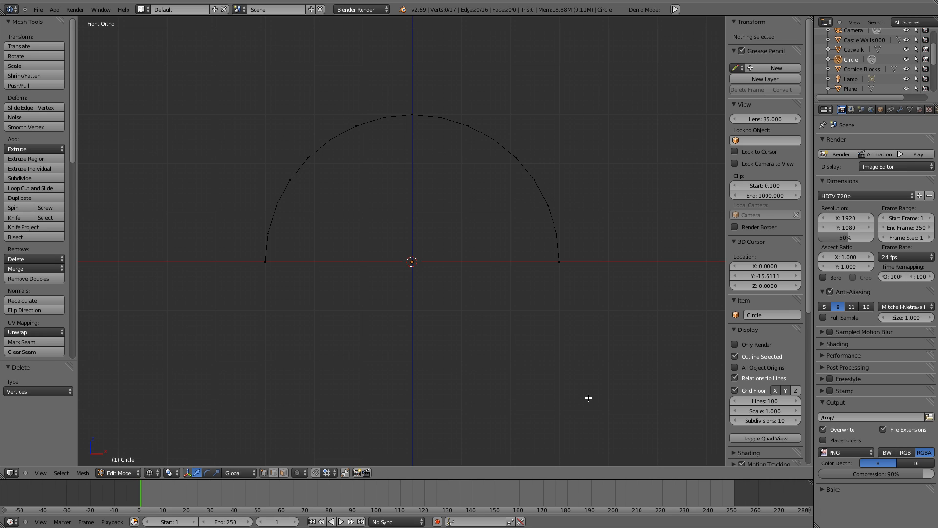
Extrude the arch's two end vertices about 4.74 units down along Z to the base line of the castle wall
right_click(559, 261)
shift+right_click(265, 261)
scroll(346, 373, down, 4)
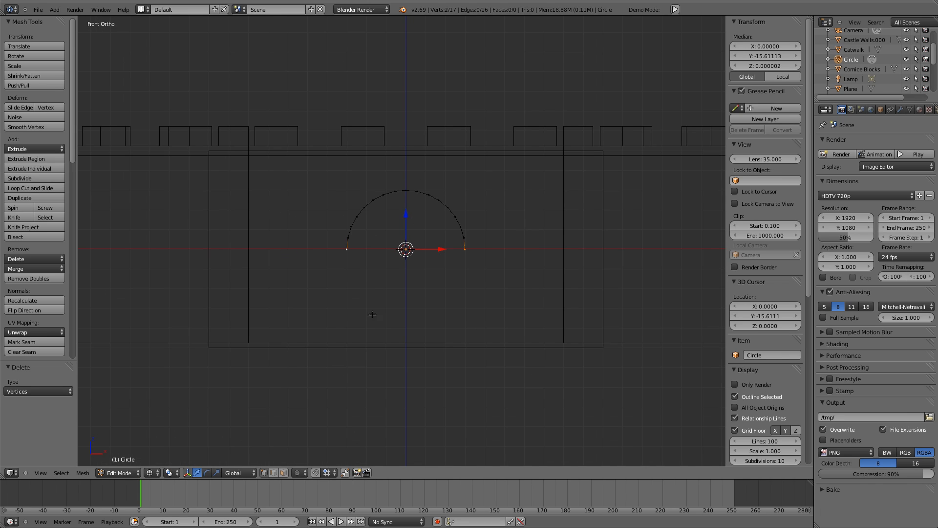
key(e)
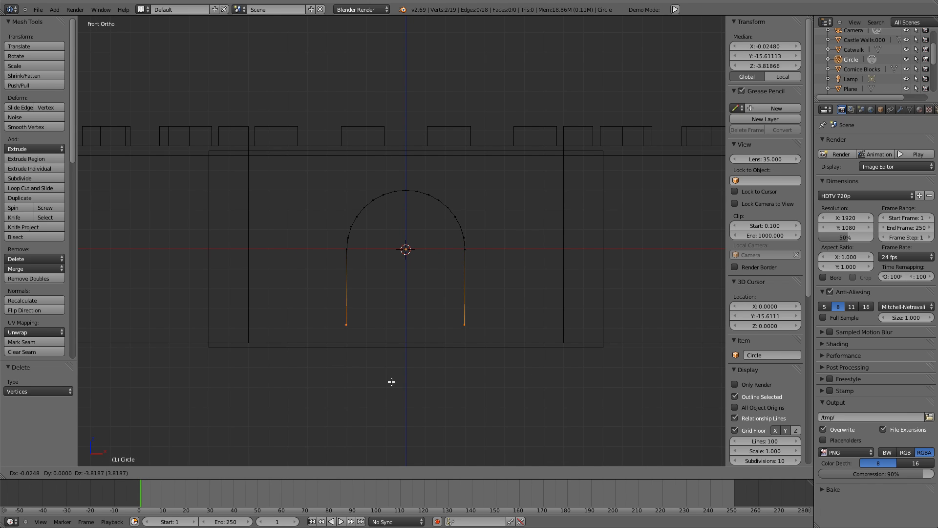
key(z)
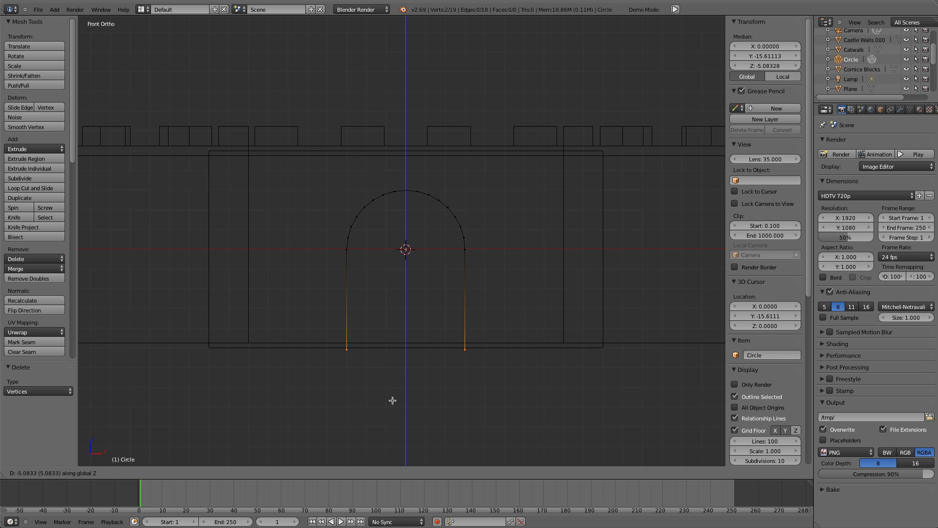
click(393, 398)
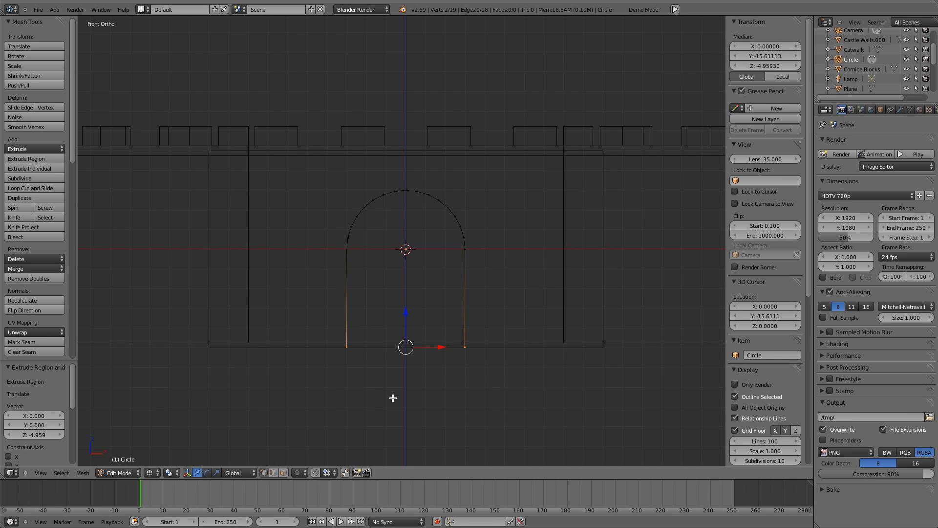
drag(406, 313, 407, 310)
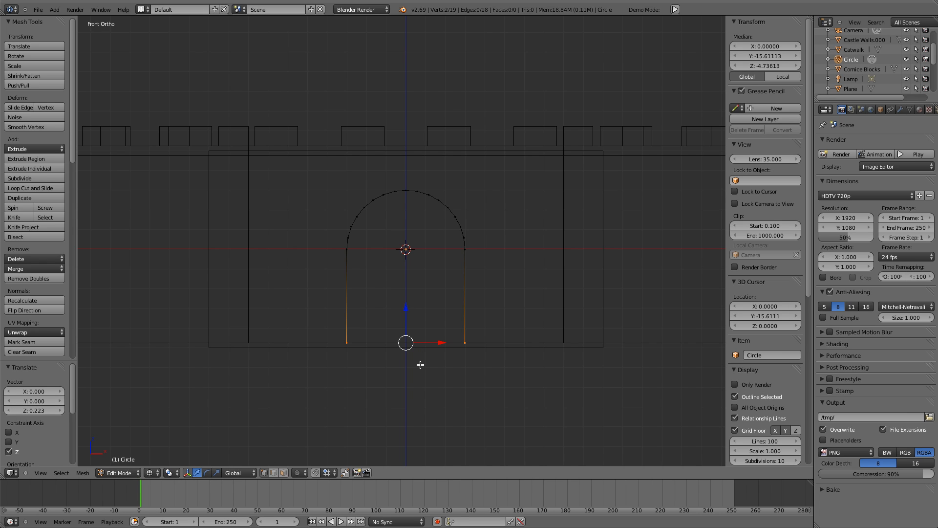
key(Tab)
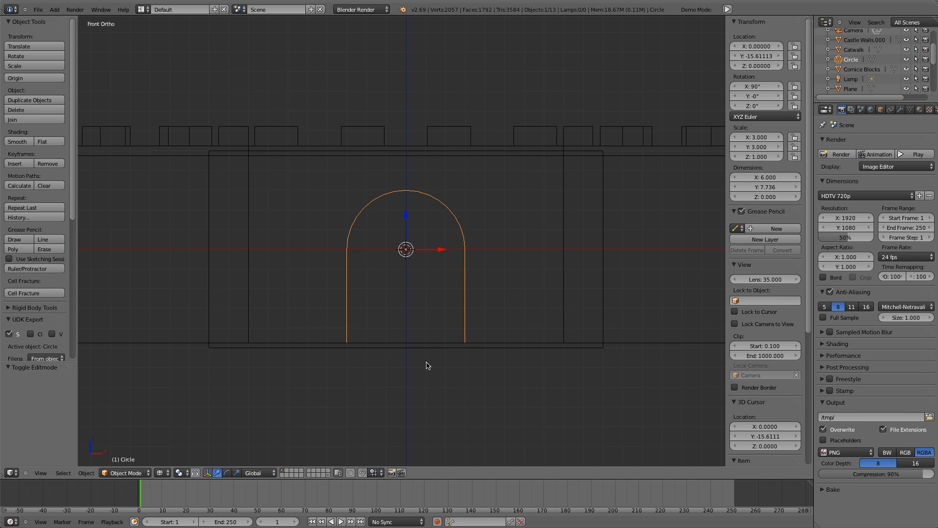
Raise the rectangular plane about 0.27 units along Z to align its bottom edge with the wall's base
right_click(519, 348)
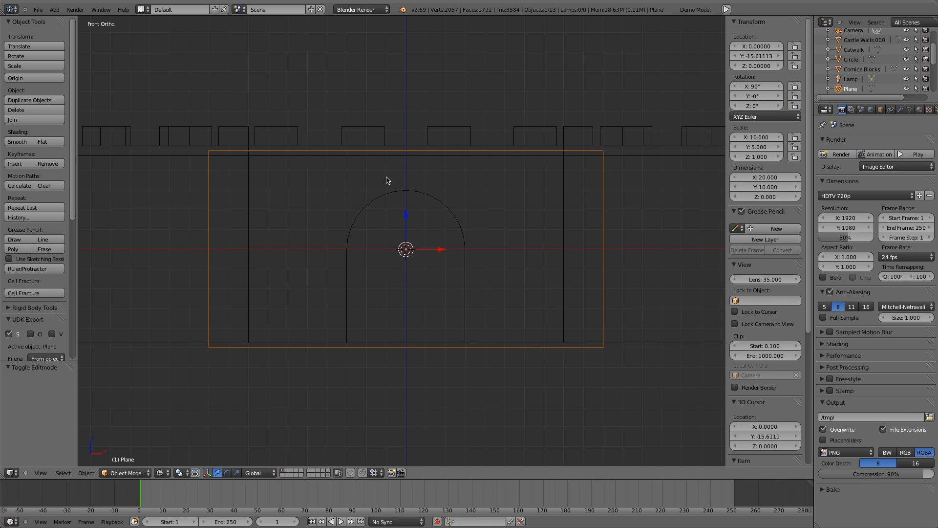
drag(409, 217, 408, 212)
Delete the rectangular plane's face and its bottom edge in Edit Mode, keeping the side and top edges
key(Tab)
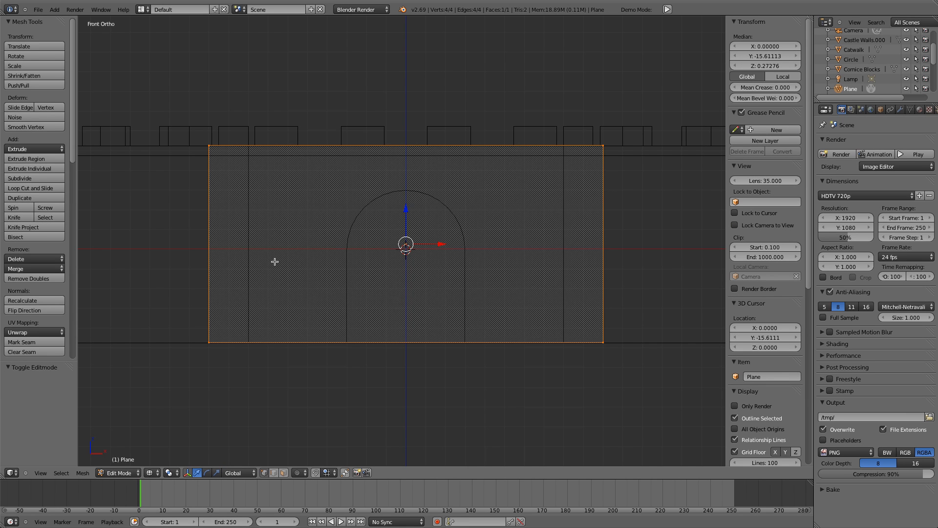
key(x)
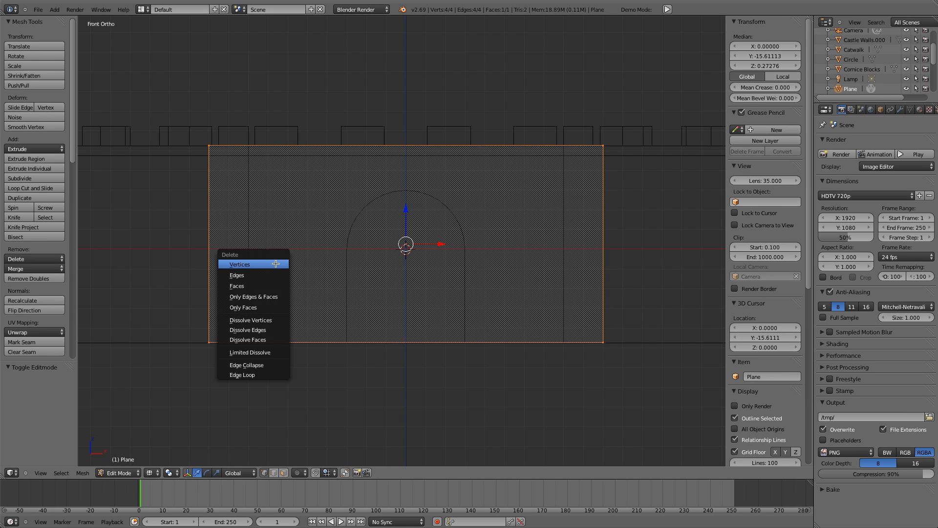
click(276, 307)
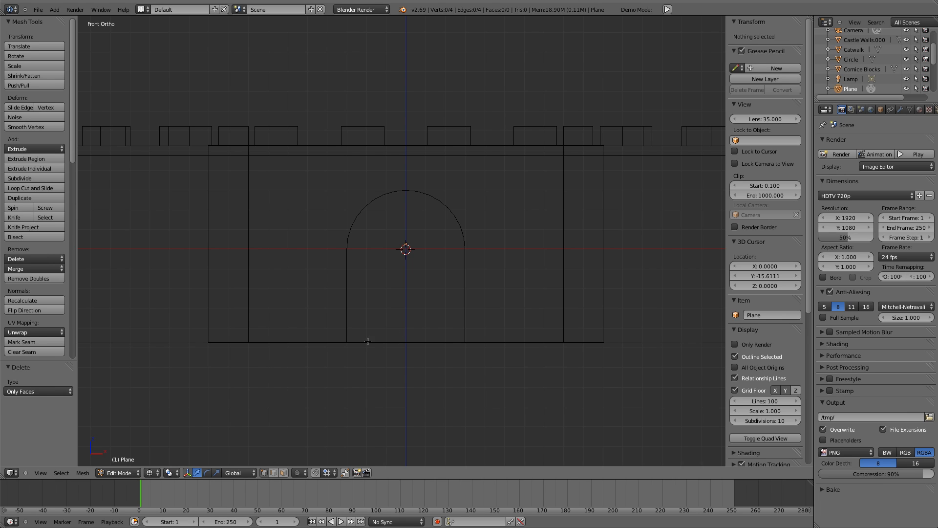
right_click(211, 342)
shift+right_click(617, 342)
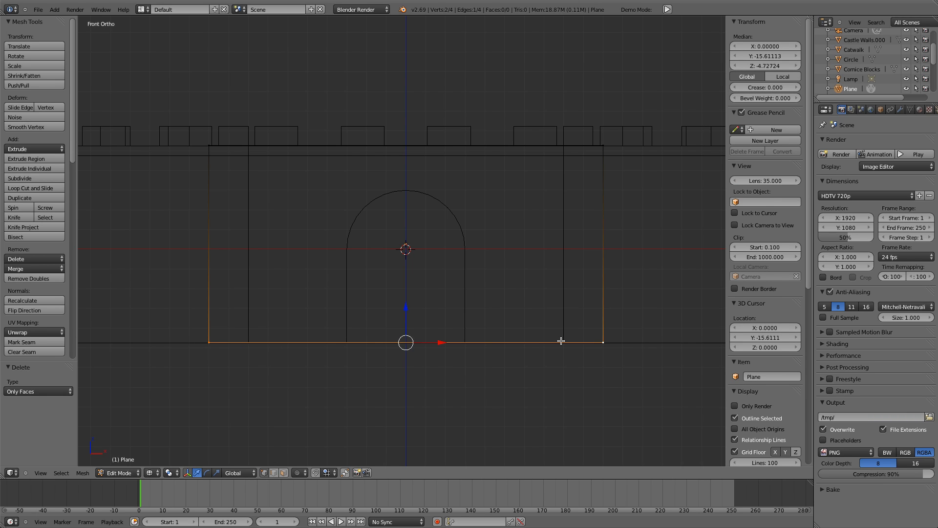
key(x)
click(463, 294)
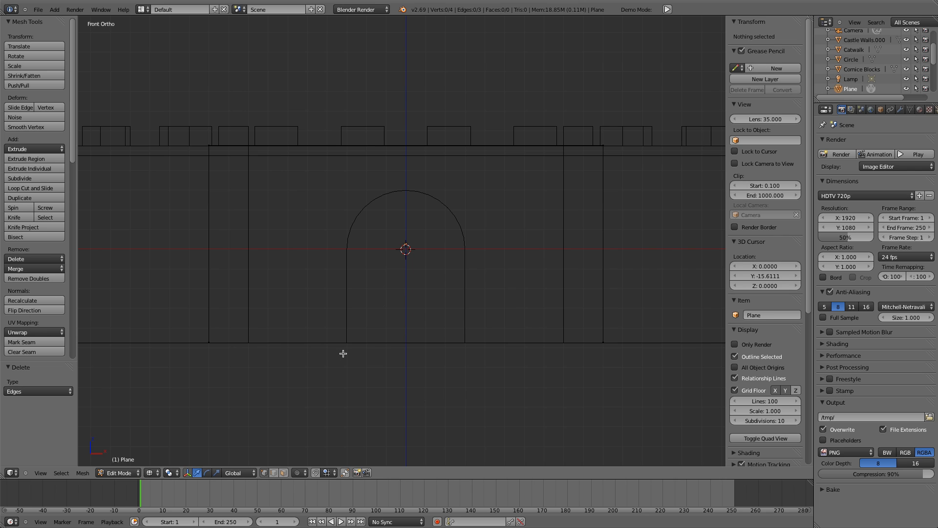
key(Tab)
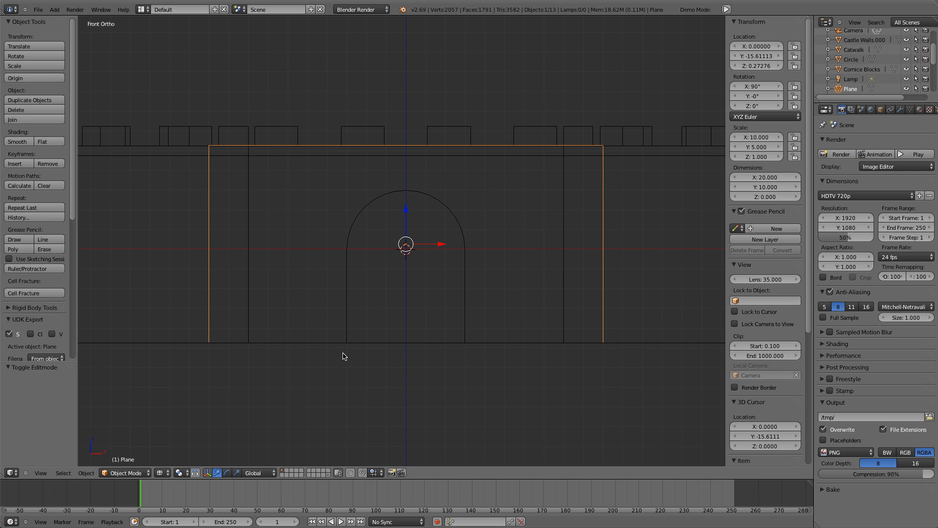
Join the rectangle outline with the arch and connect their bottom-left end vertices with an edge
shift+right_click(347, 327)
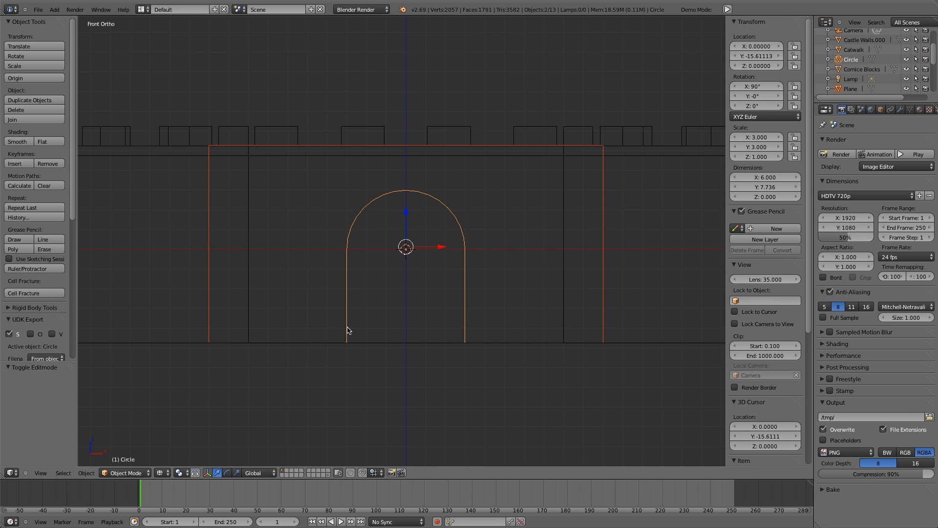
key(ctrl+j)
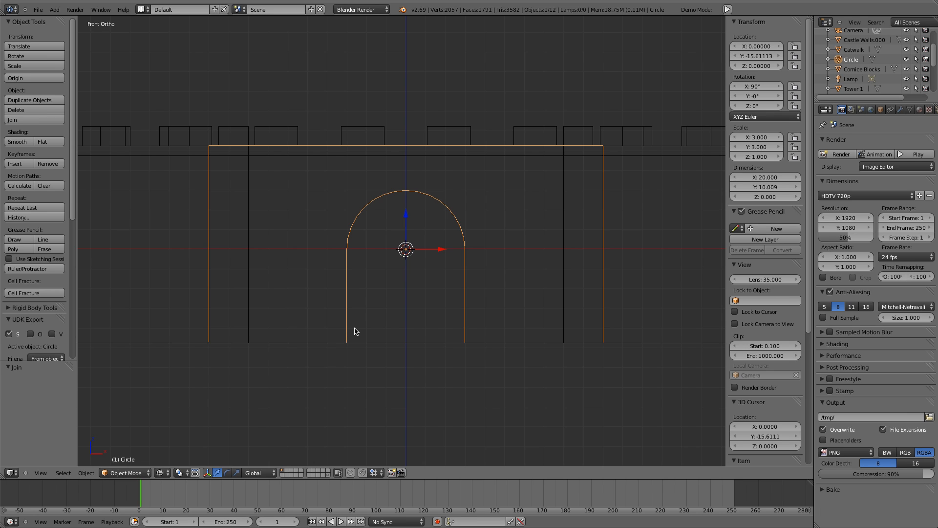
key(Tab)
right_click(348, 342)
shift+right_click(214, 342)
key(f)
Connect the arch's bottom-right vertex to the rectangle's bottom-right corner with an edge
right_click(465, 343)
key(g)
key(z)
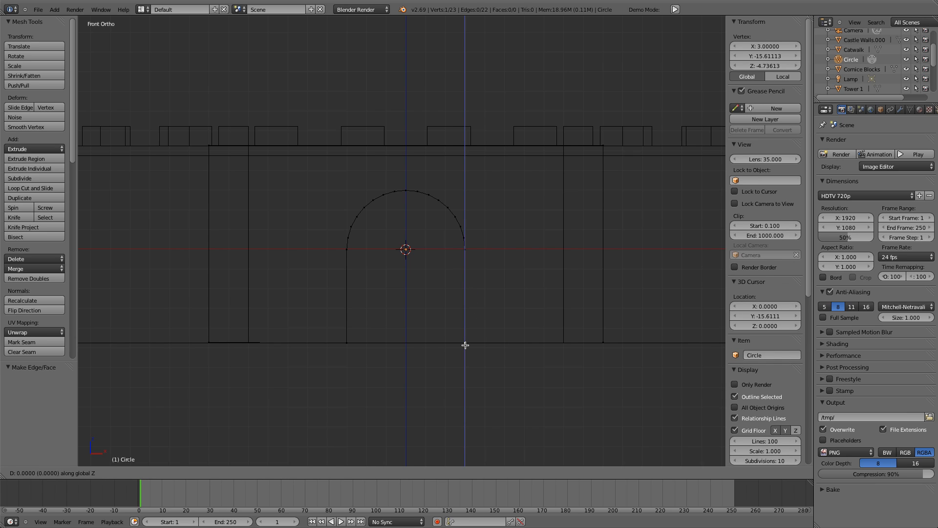
right_click(465, 345)
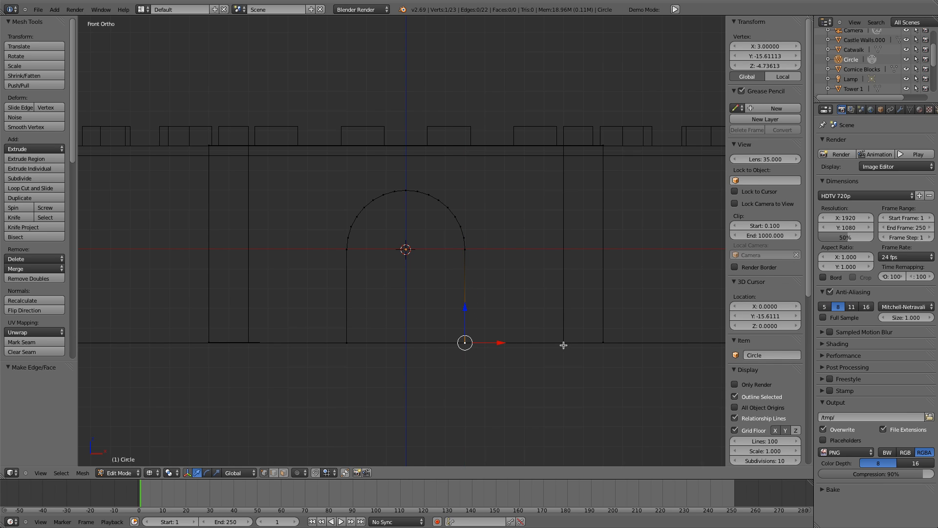
shift+right_click(606, 340)
key(f)
key(a)
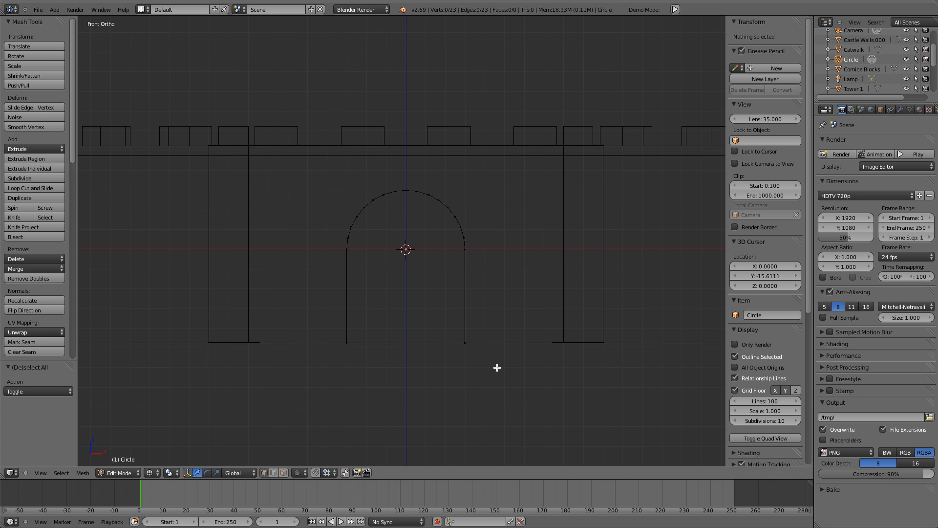
Fill the closed outline around the arch with faces, leaving the gate opening empty
key(a)
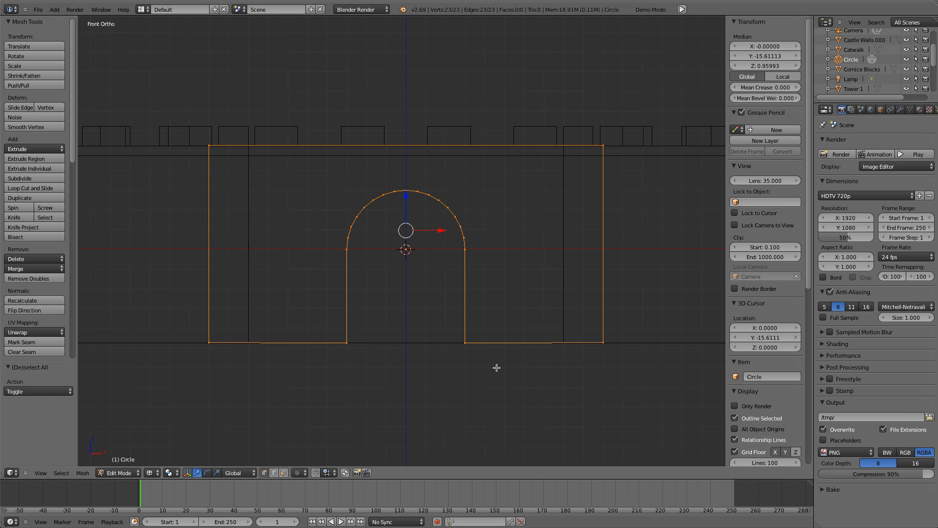
key(ctrl+f)
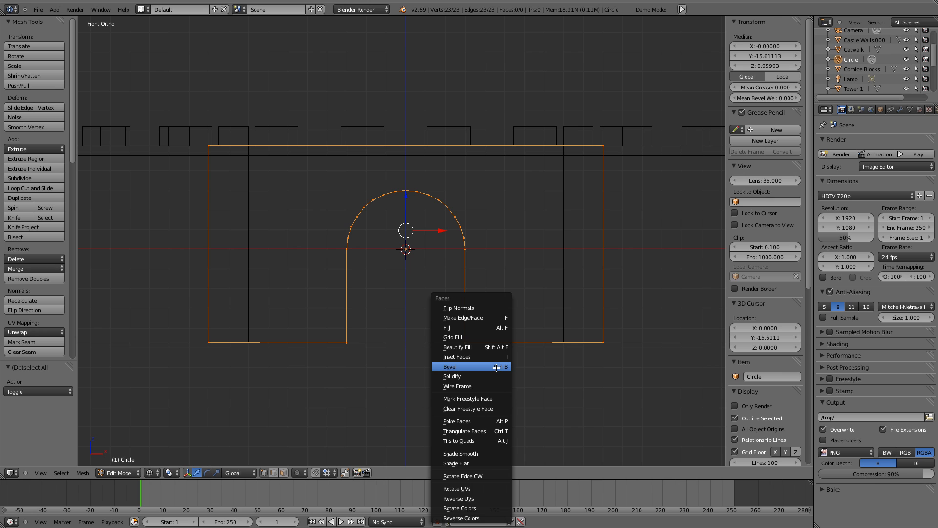
click(492, 328)
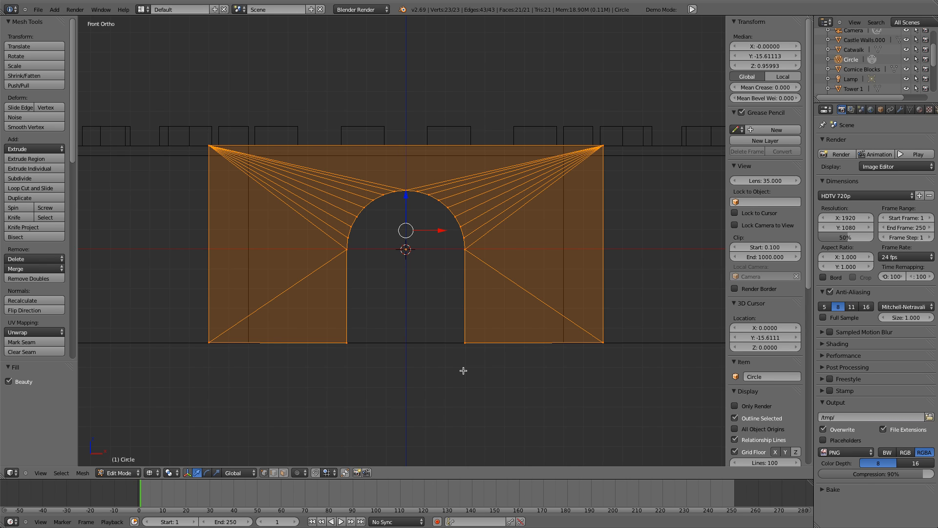
key(a)
key(Tab)
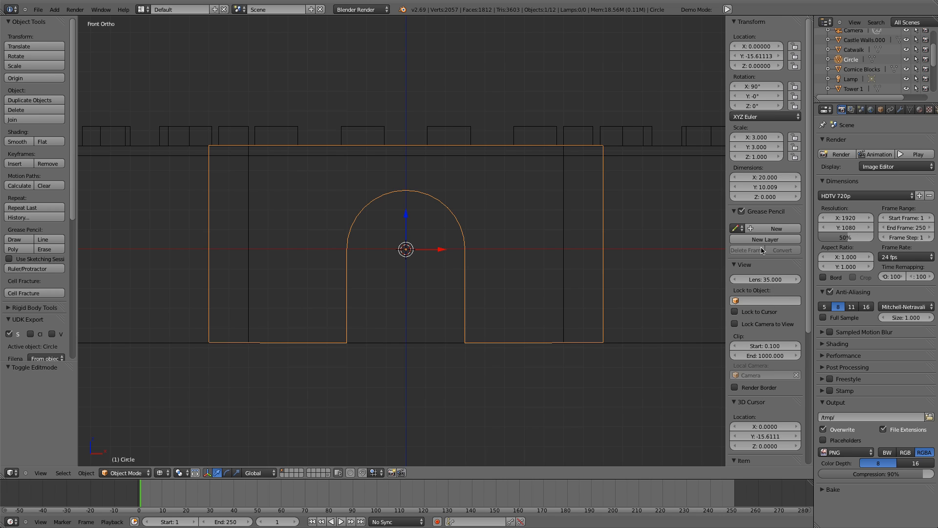
Rename the joined arch object as Gatehouse
scroll(765, 273, down, 4)
click(768, 397)
text(Ga)
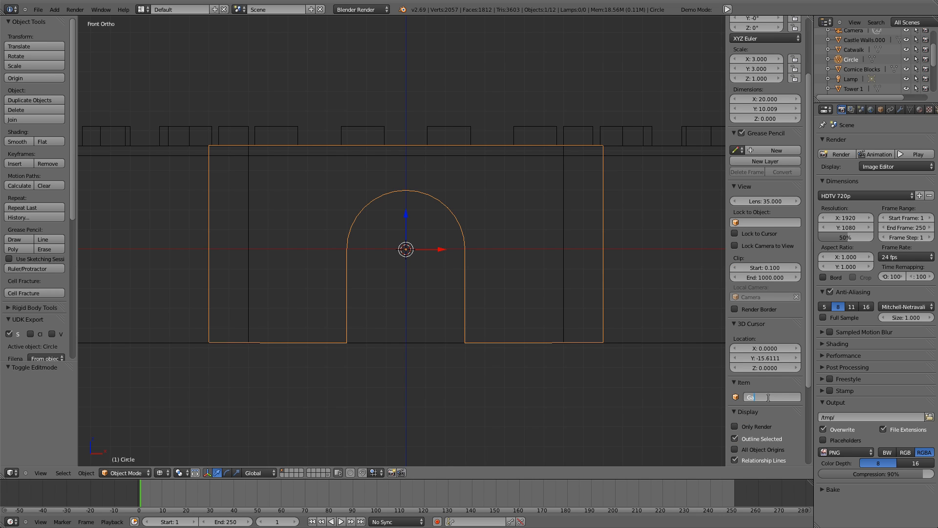
text(tehouse)
key(Return)
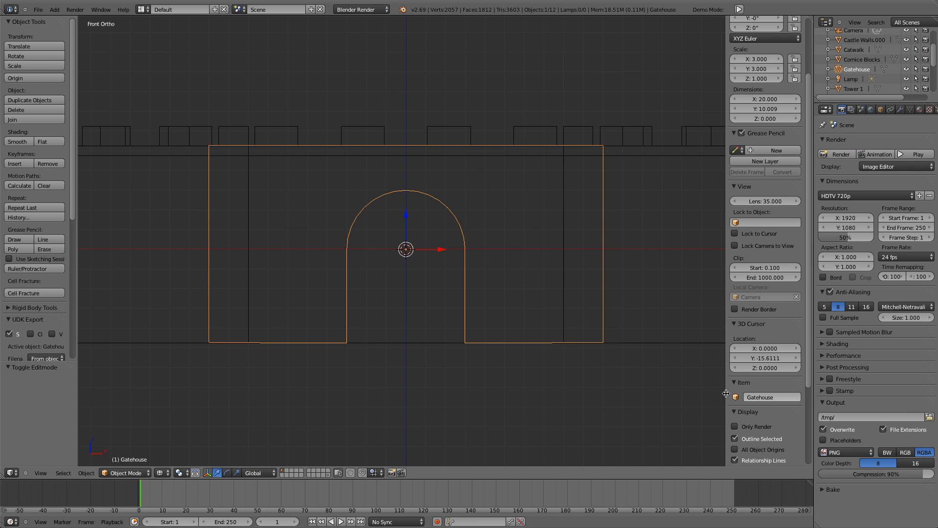
Examine the gatehouse front against the castle wall in solid shading from an angled view
click(487, 343)
key(z)
middle_drag(463, 345, 487, 374)
scroll(565, 375, down, 4)
shift+middle_drag(563, 330, 581, 359)
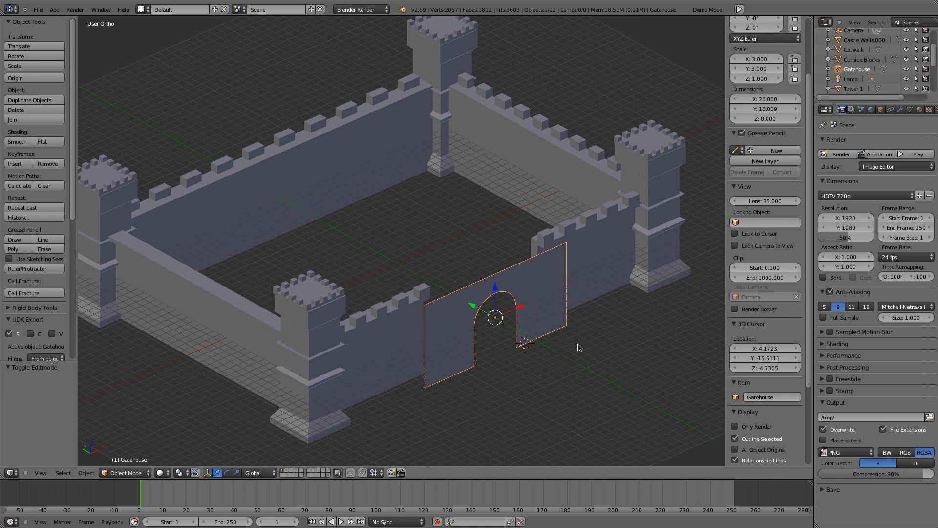
right_click(547, 303)
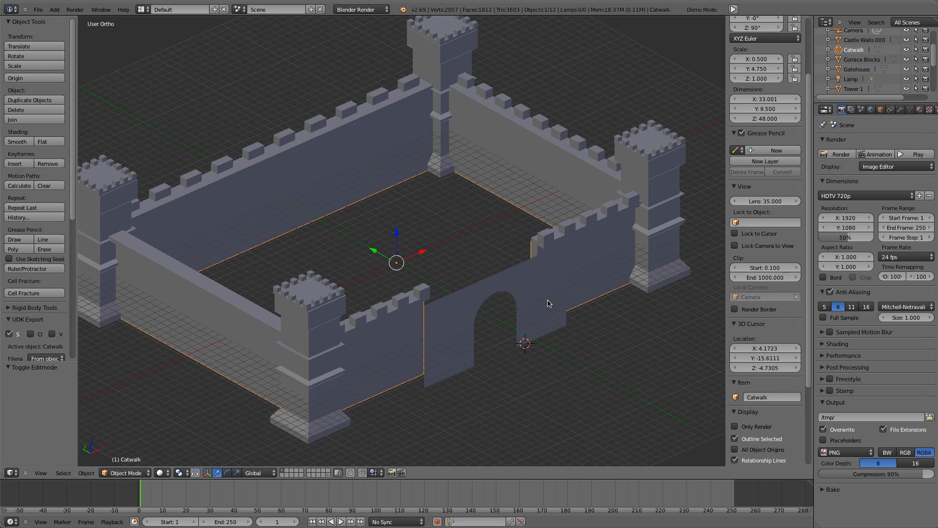
right_click(527, 332)
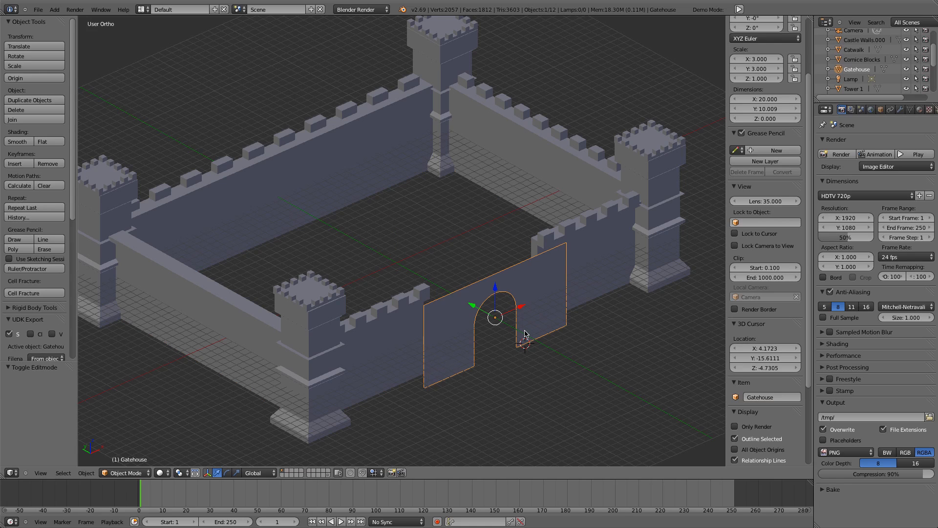
key(KP_7)
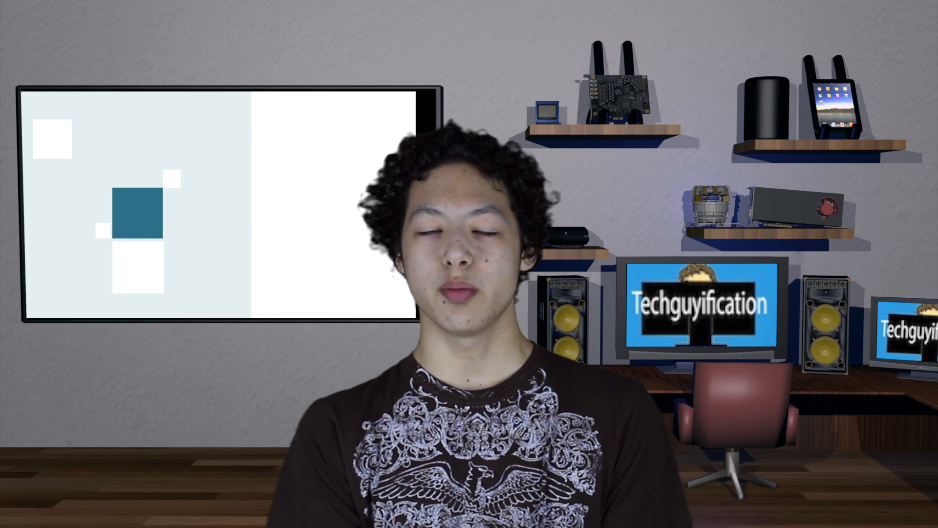
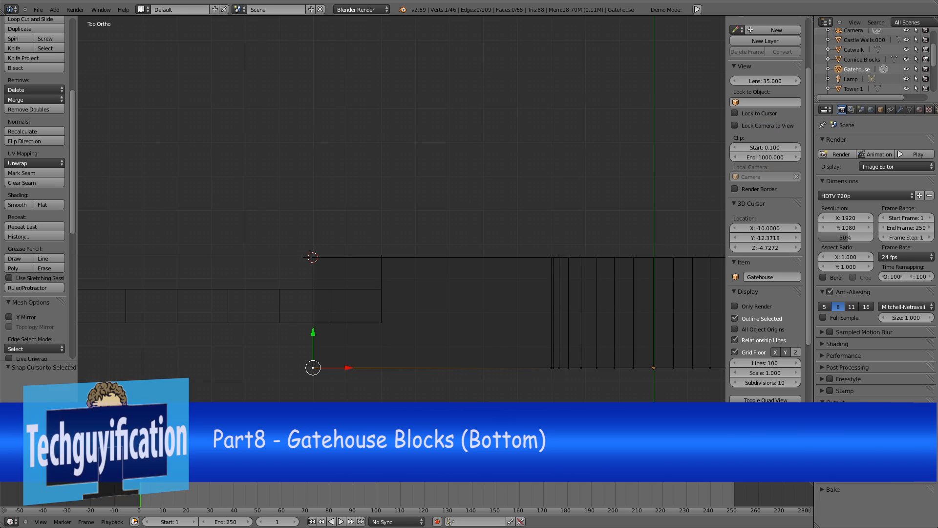
Snap the 3D cursor to the gatehouse's front-left bottom corner vertex
key(Tab)
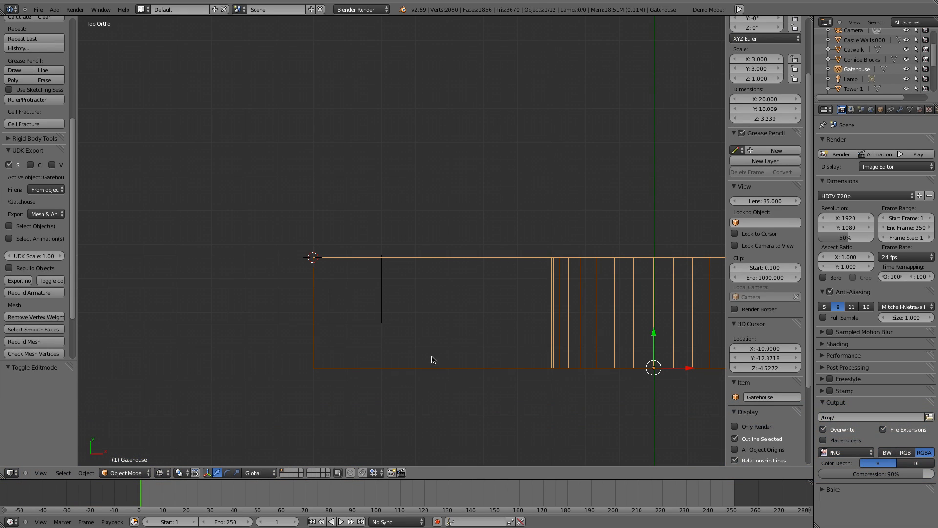
key(Tab)
right_click(314, 368)
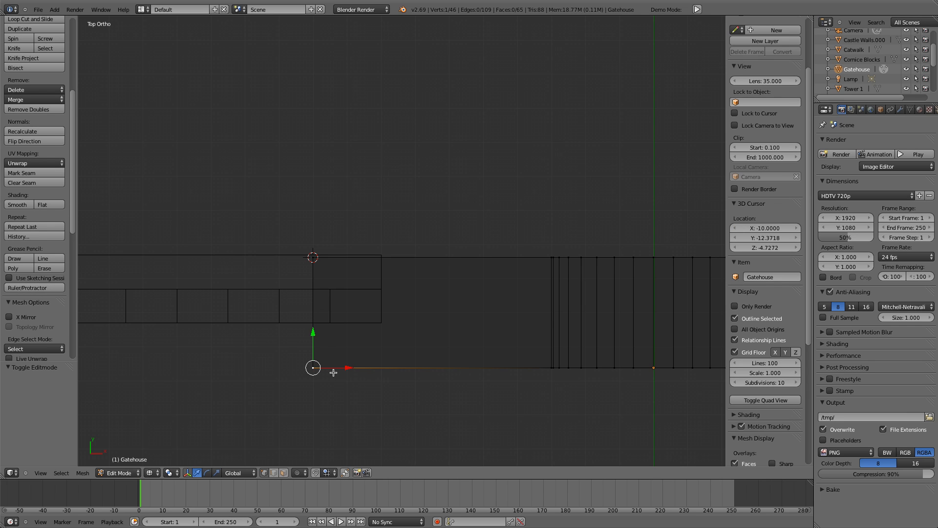
key(shift+s)
click(330, 373)
key(ctrl+l)
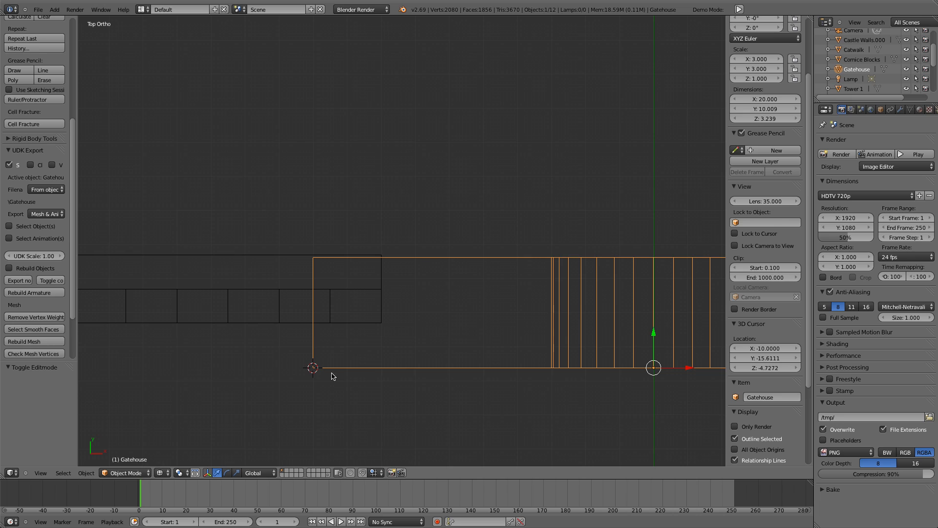
Add a plane at the 3D cursor and move its rear edge about -1.004 units along Y to the gatehouse's front face
key(shift+a)
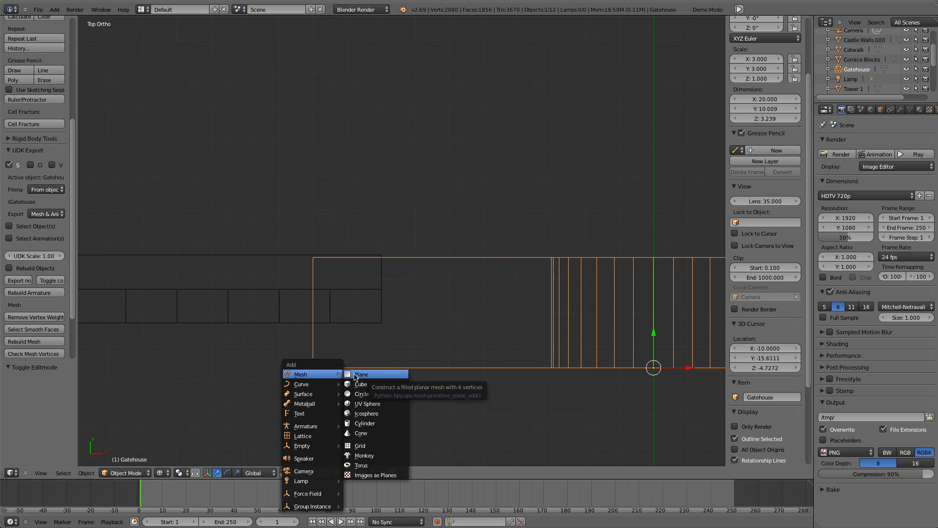
click(361, 374)
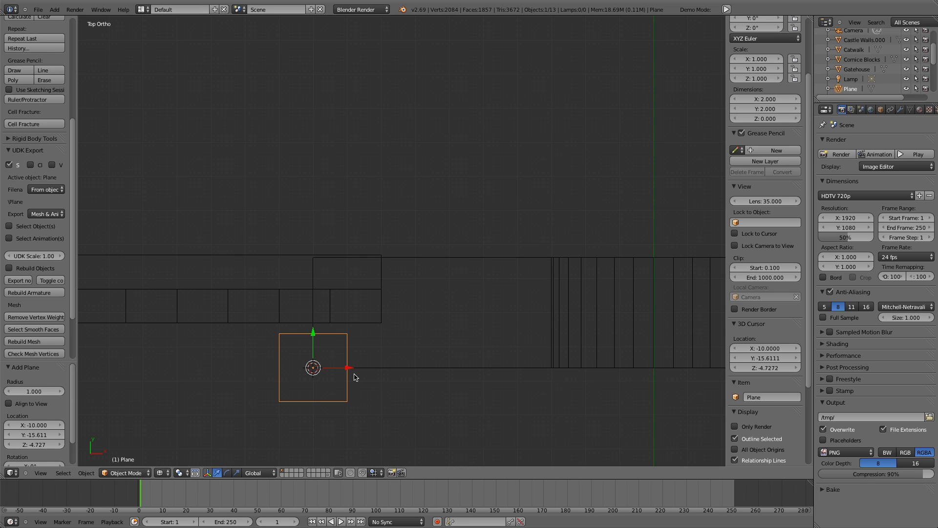
key(Tab)
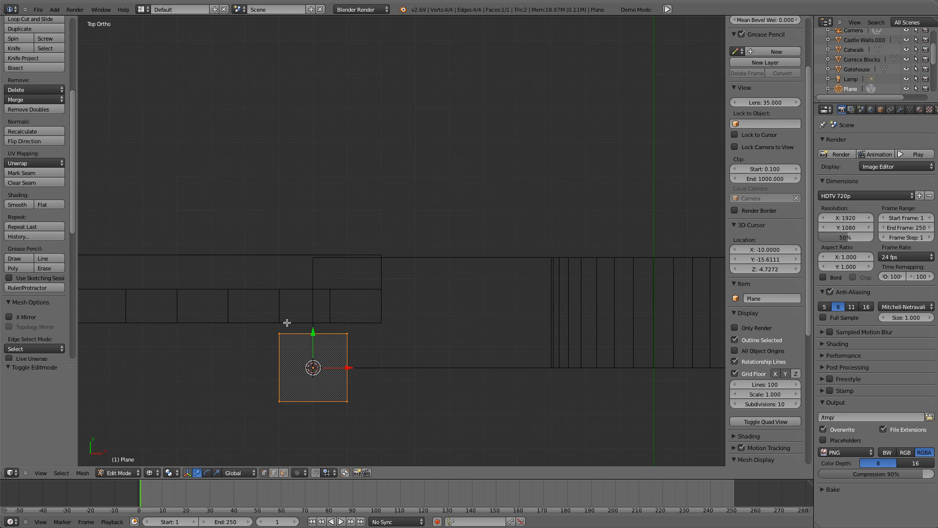
key(a)
key(b)
drag(264, 314, 487, 356)
drag(312, 299, 312, 333)
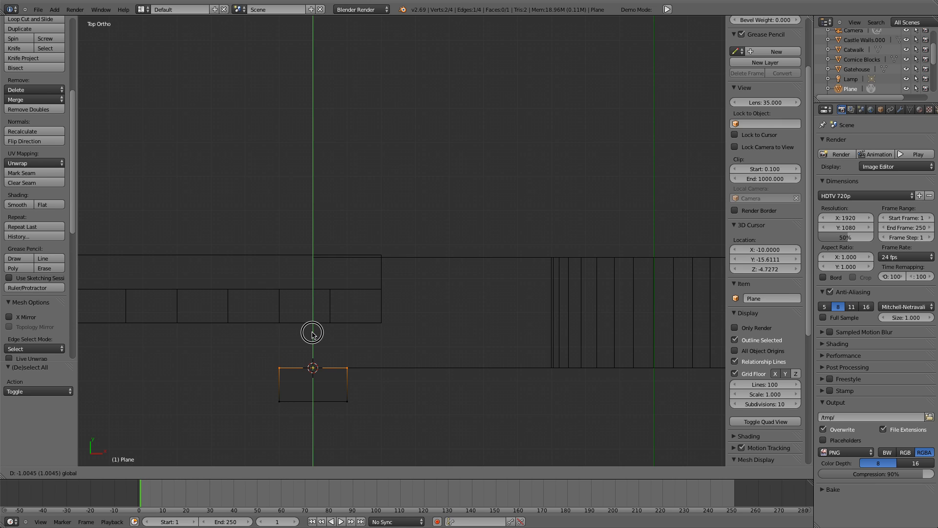
drag(312, 333, 312, 333)
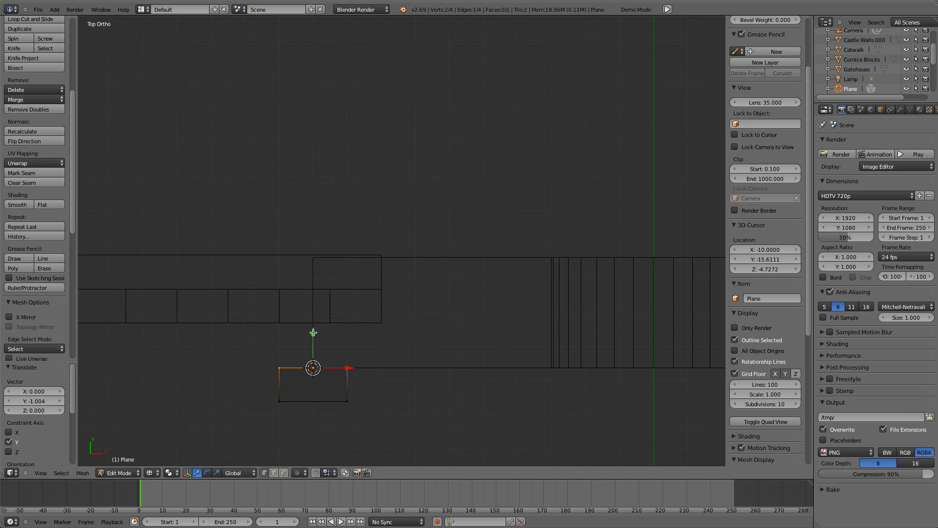
Extrude the plane's rear edge about 2.296 units along Y beside the gatehouse's left side
key(e)
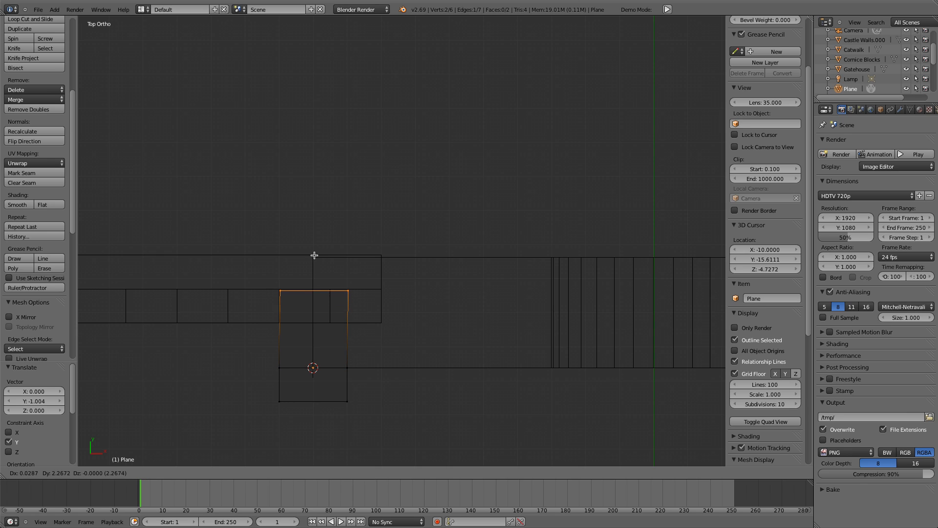
key(y)
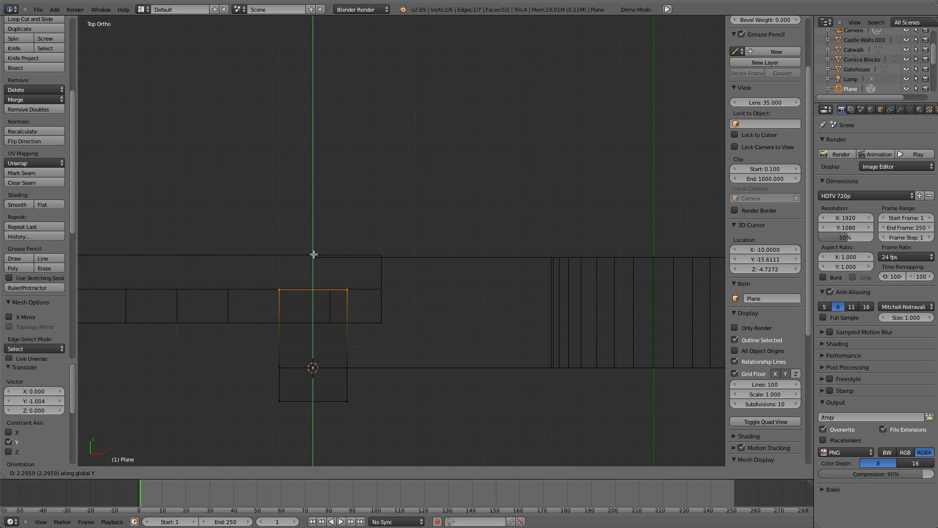
click(314, 254)
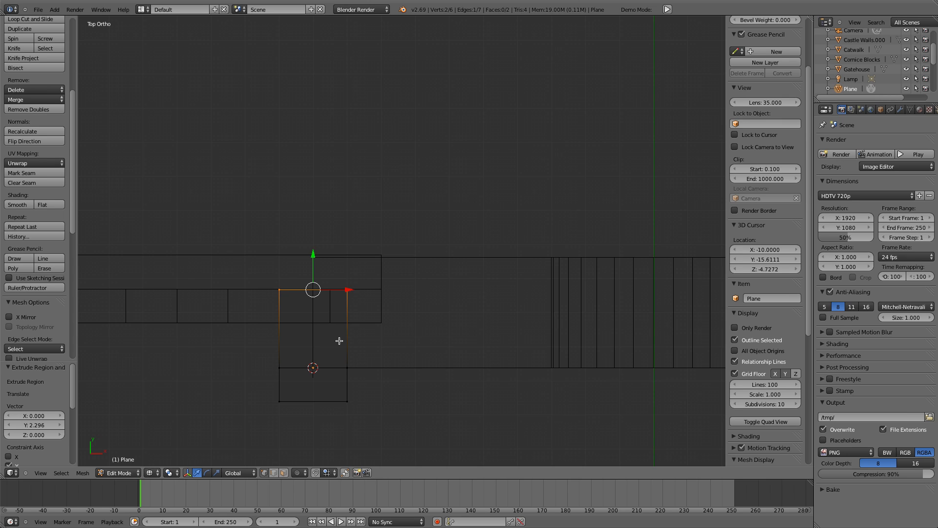
Extrude the right edge of the plane's front section about 6.012 units along X to the gatehouse's arch opening
key(a)
key(b)
drag(342, 359, 404, 442)
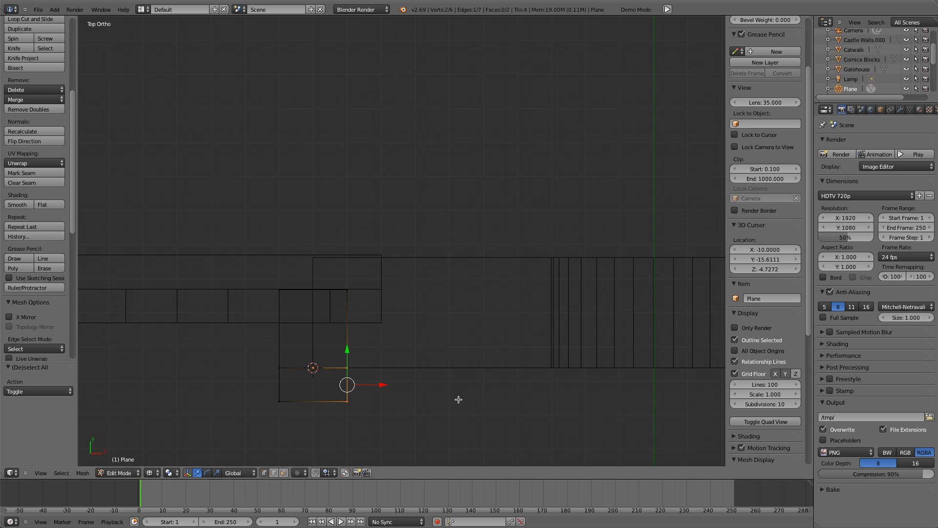
key(e)
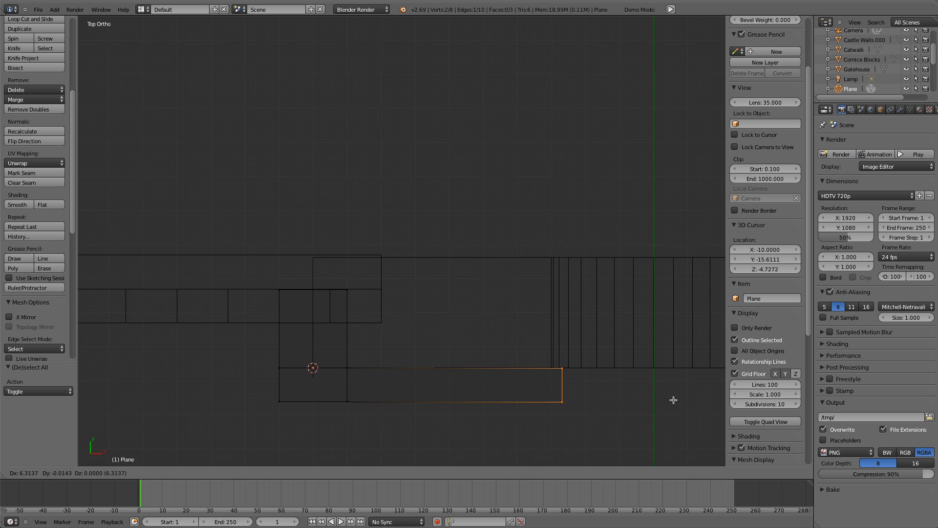
key(x)
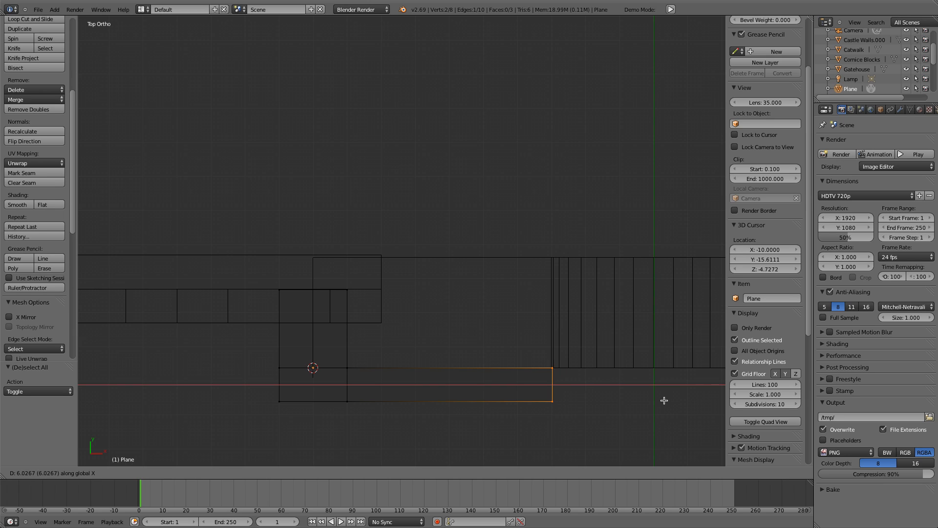
click(663, 400)
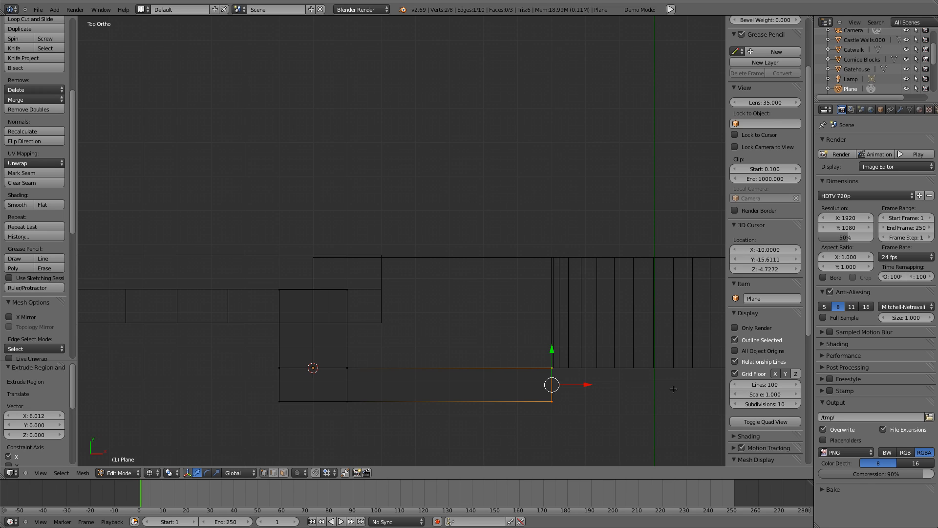
Extrude the same end edge another 0.890 units or so along X past the arch opening's left side
key(e)
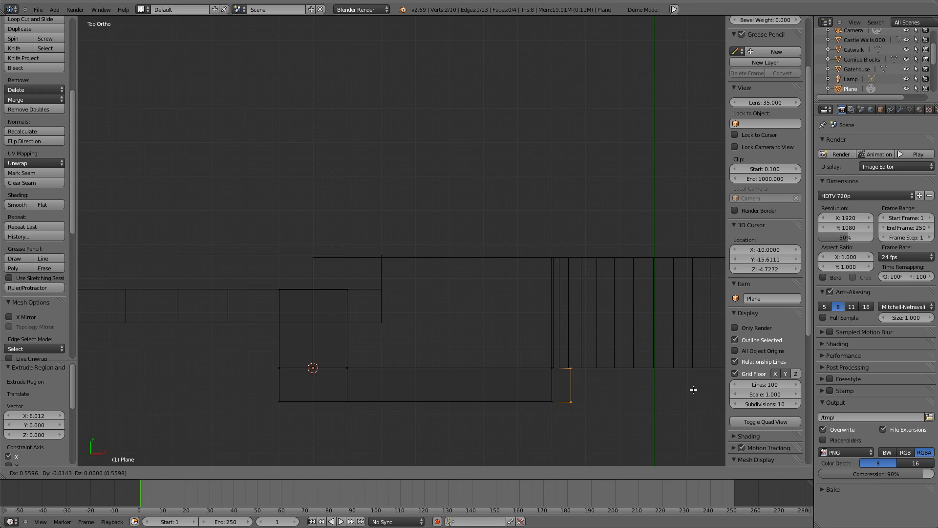
key(x)
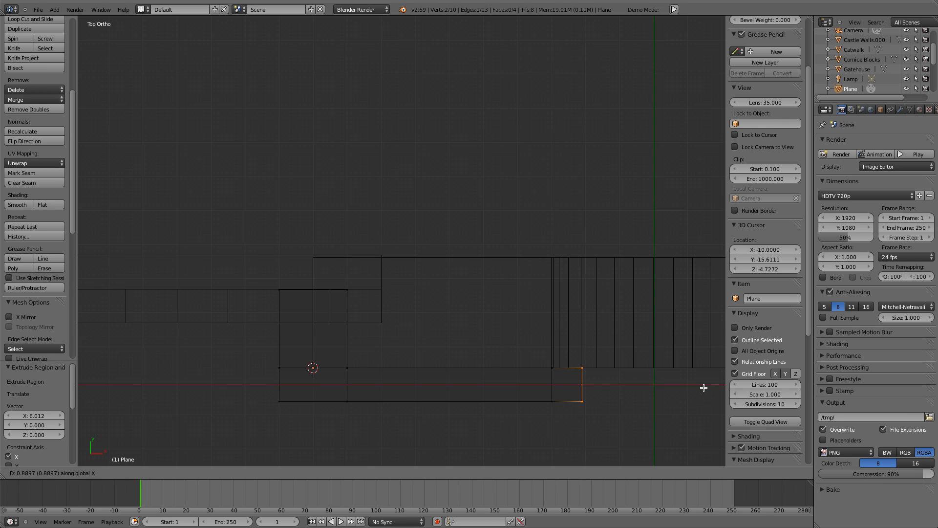
click(704, 387)
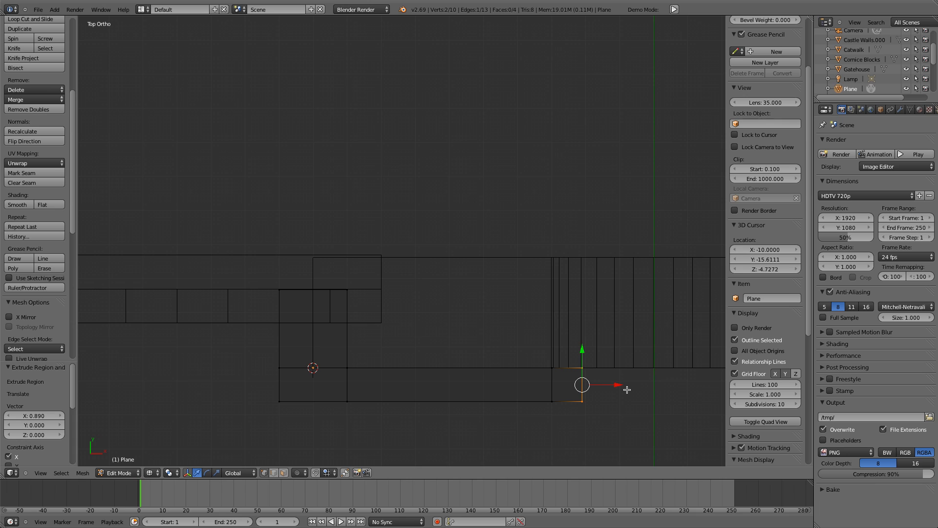
Extrude the rear edge of the new end section about 3.229 units along Y through the arch passage
key(a)
right_click(568, 368)
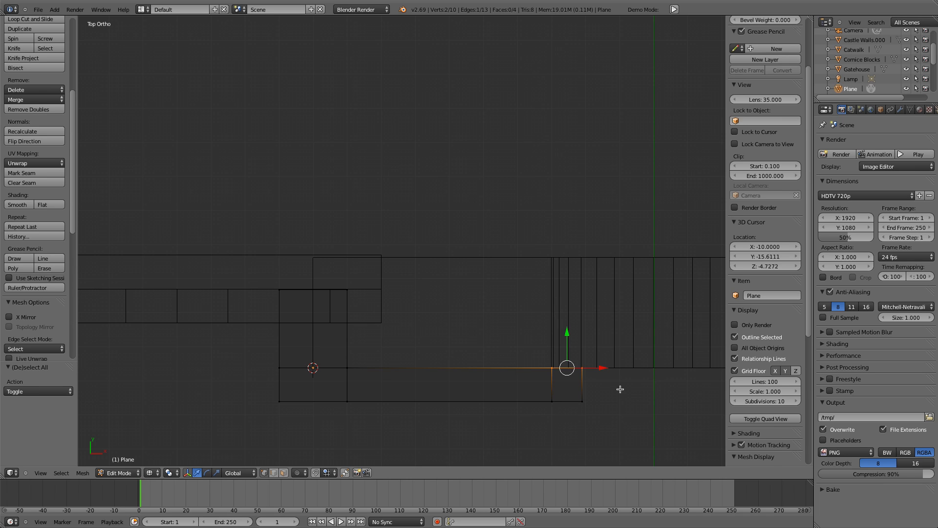
key(e)
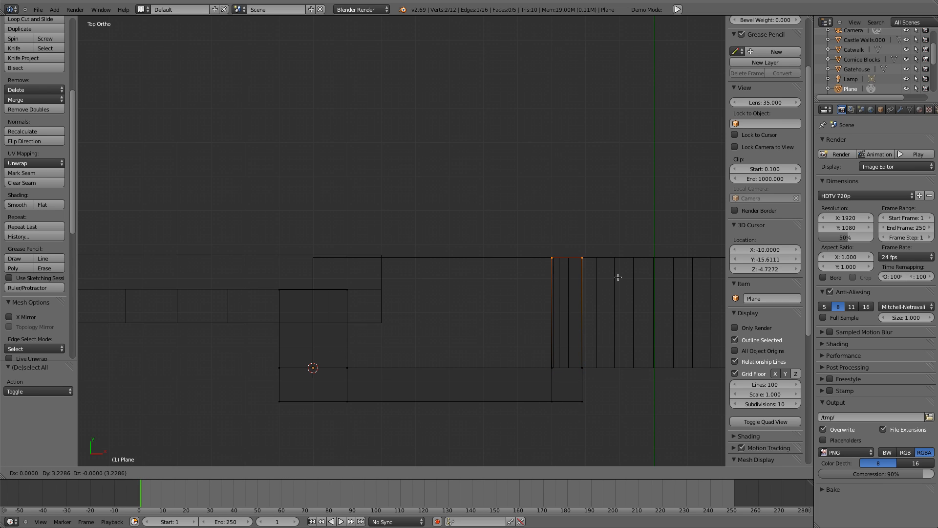
key(y)
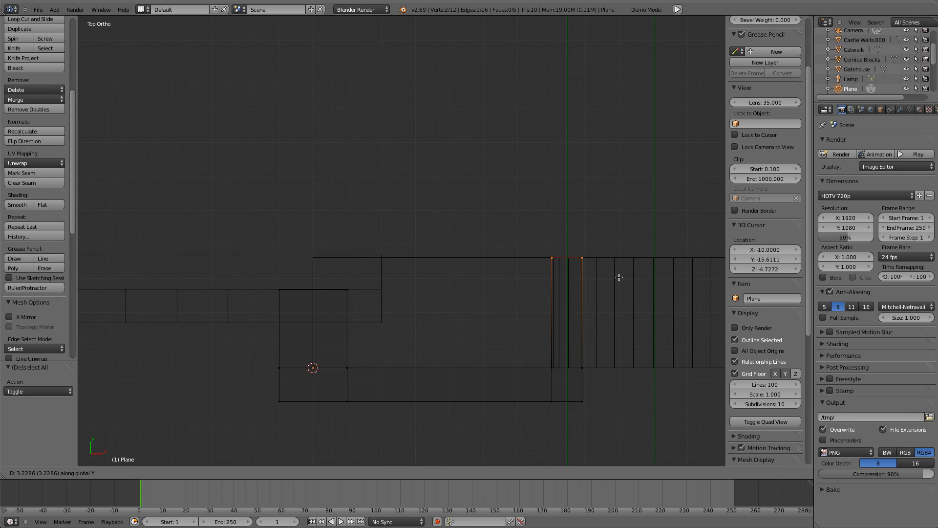
click(619, 277)
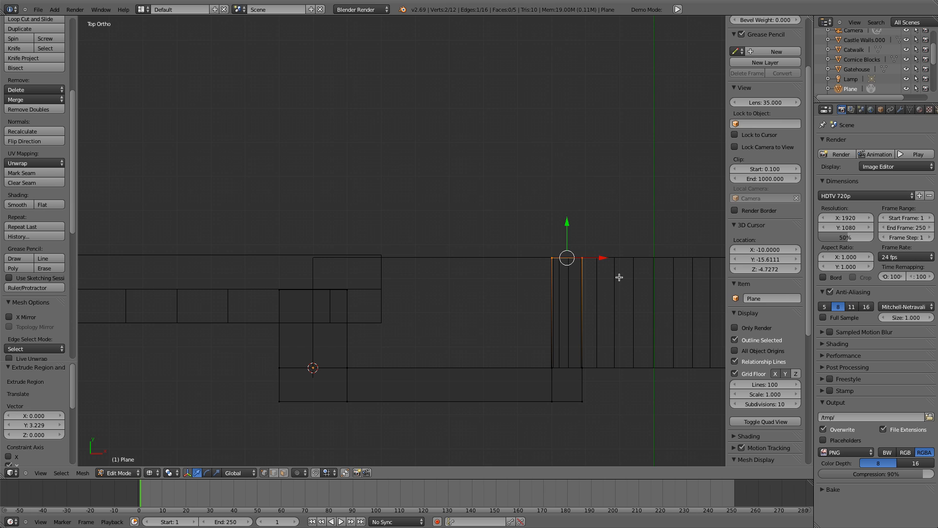
Extrude the whole flat base outline upward about 0.416 units, and again by about 0.344 units
key(z)
mouse_move(538, 353)
middle_down()
mouse_move(552, 316)
mouse_move(507, 308)
mouse_move(521, 293)
mouse_move(559, 300)
middle_up()
key(Tab)
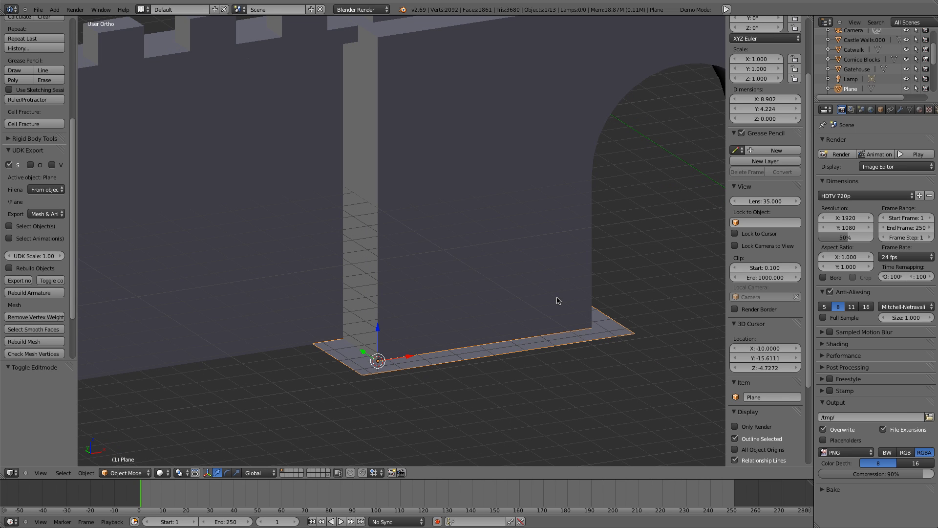
key(Tab)
key(z)
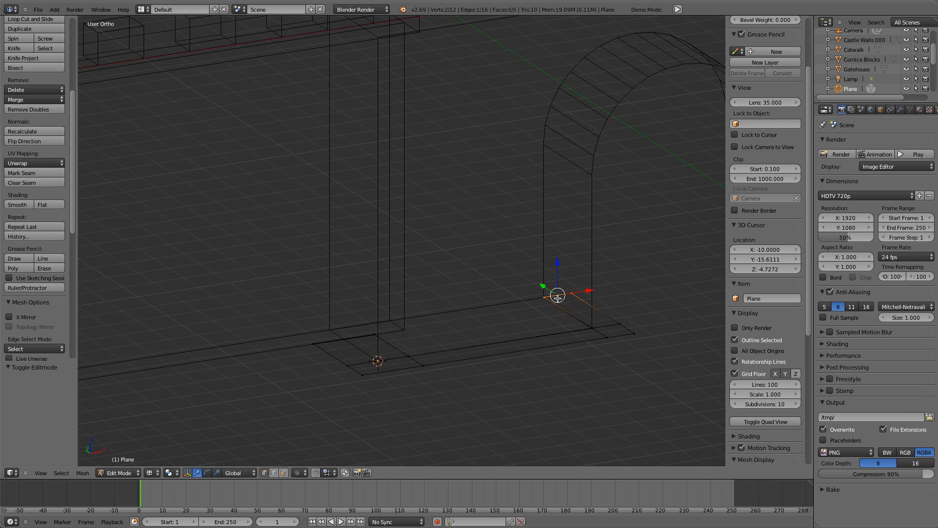
key(KP_1)
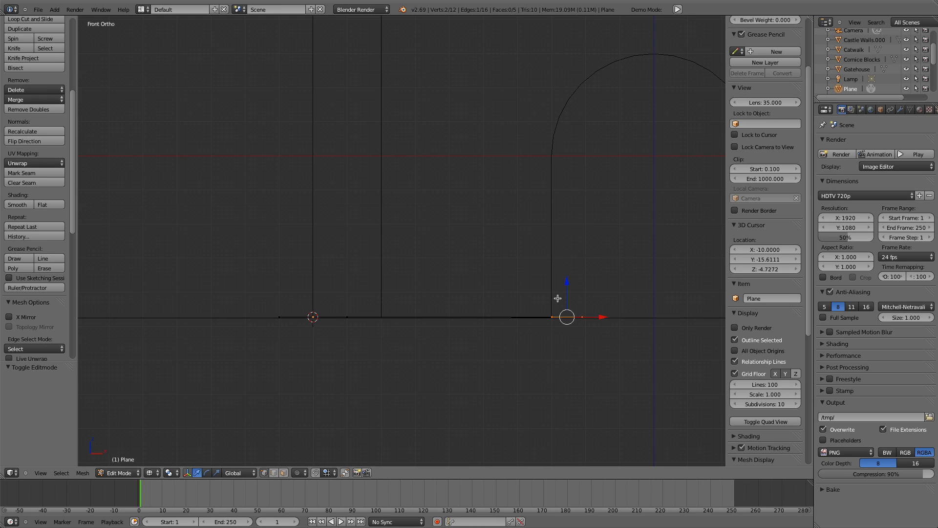
key(a)
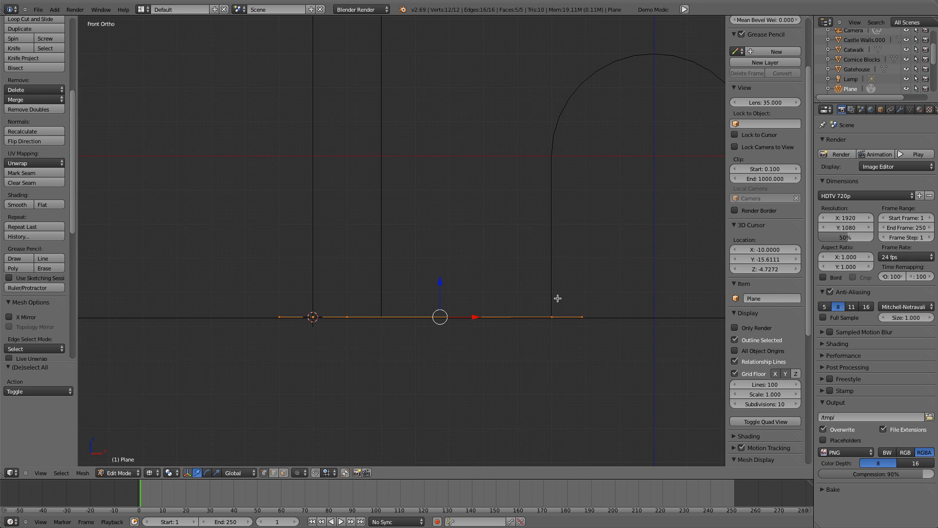
key(e)
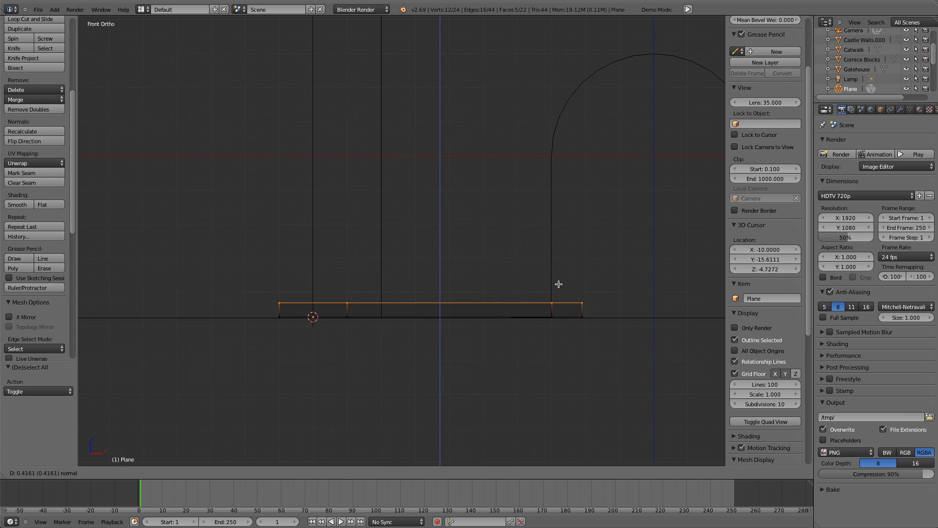
click(558, 284)
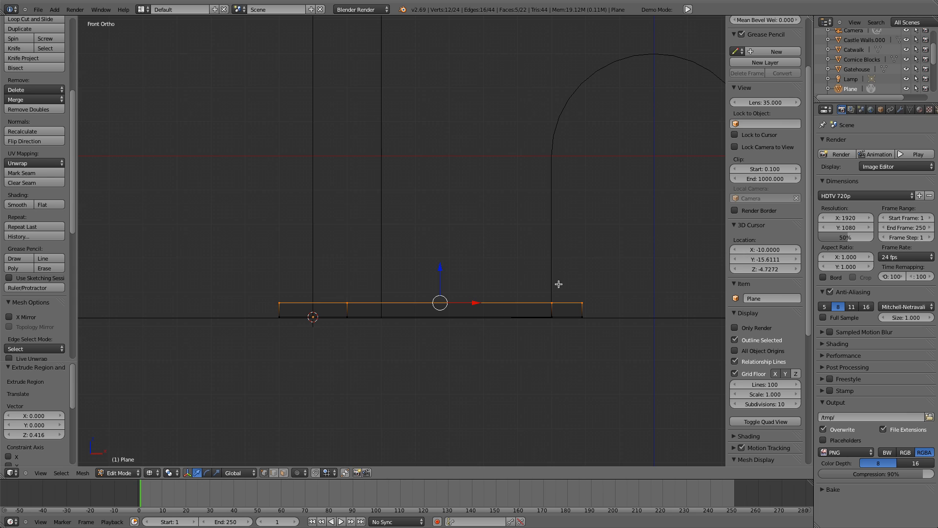
key(e)
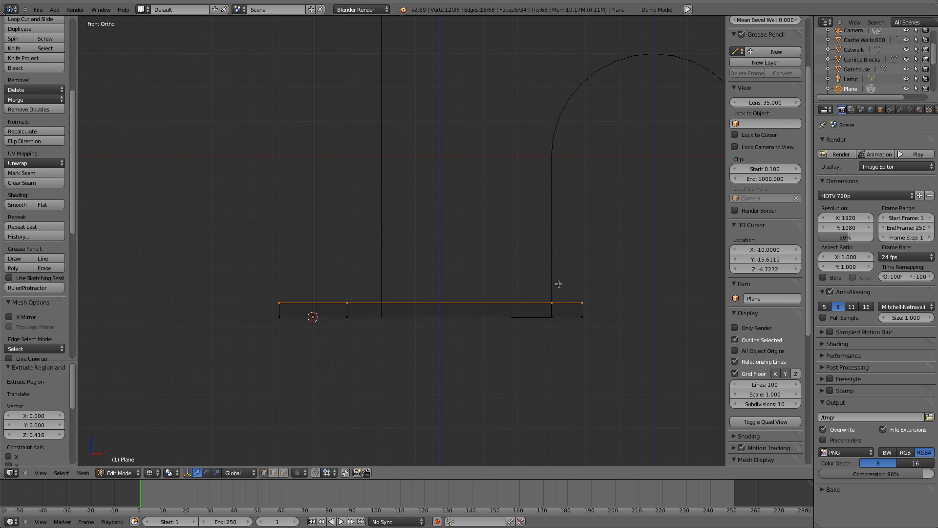
click(561, 272)
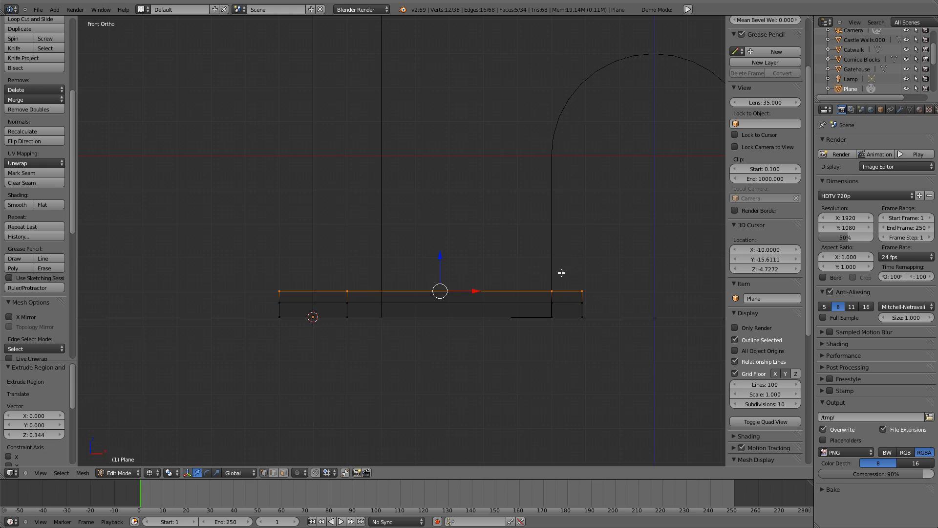
Slope the base's left side by moving its upper outer edge about 0.991 units along X to the gatehouse wall
mouse_move(557, 273)
middle_down()
mouse_move(493, 318)
mouse_move(489, 344)
middle_up()
key(z)
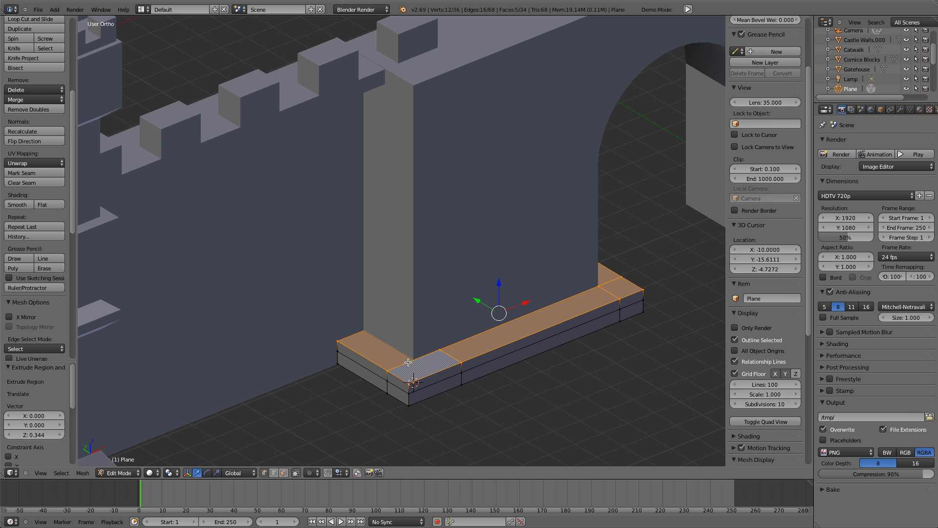
key(a)
right_click(387, 371)
shift+right_click(339, 341)
drag(391, 345, 415, 340)
Slope the base's front by moving its upper outer edge about 0.974 units along Y to the gatehouse's front face
right_click(461, 362)
shift+right_click(620, 302)
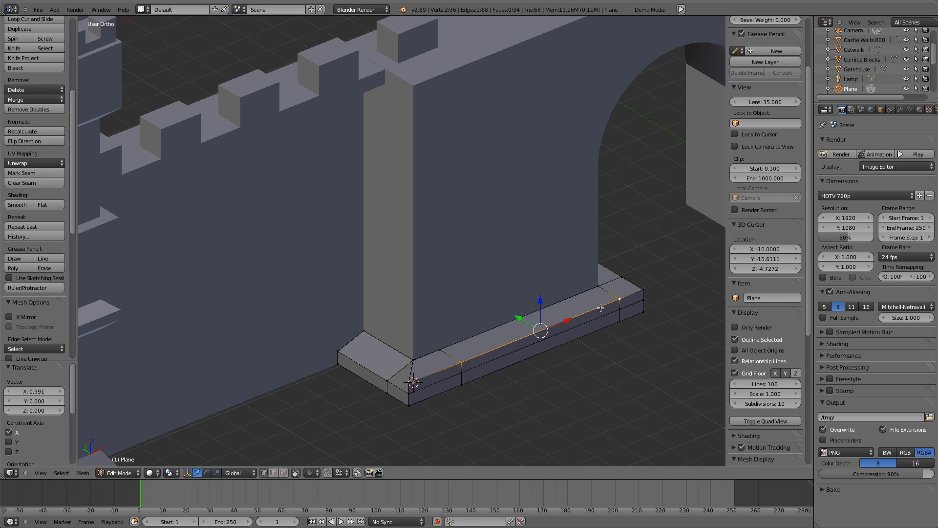
drag(519, 319, 499, 304)
Slope the base's arch side by moving its upper outer edge about -0.887 units along X to the passage wall
middle_drag(629, 341, 546, 358)
right_click(514, 385)
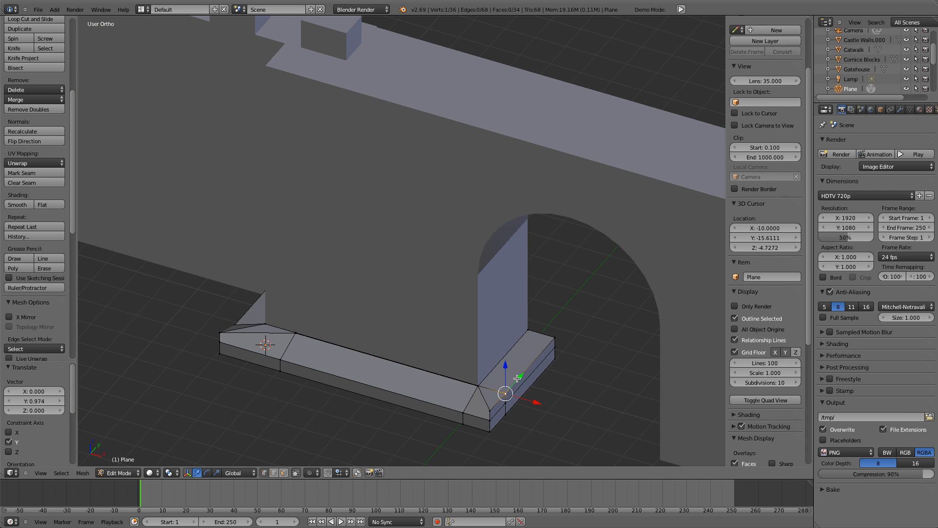
shift+right_click(529, 332)
key(g)
key(x)
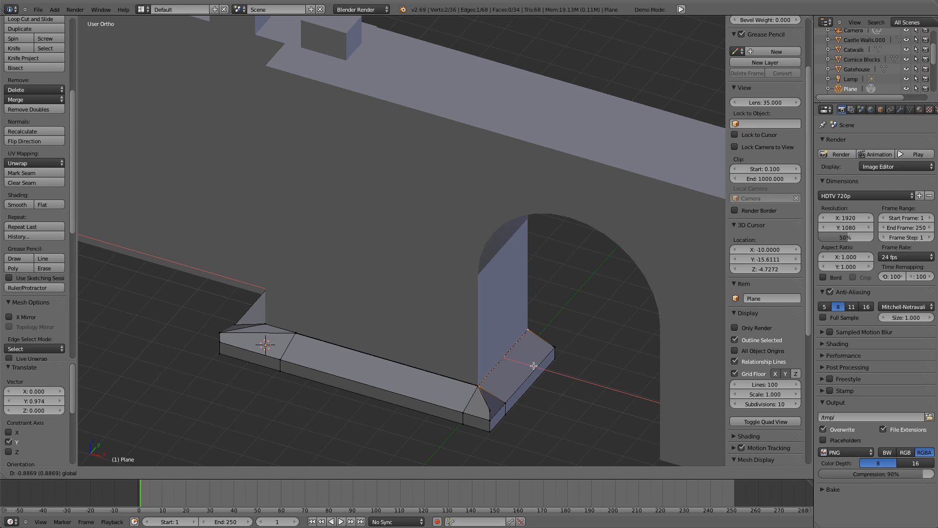
click(533, 367)
Move the base's two outer top corner vertices onto the gatehouse's front-left corner and the arch's lower-left corner
middle_drag(317, 396, 342, 409)
right_click(341, 400)
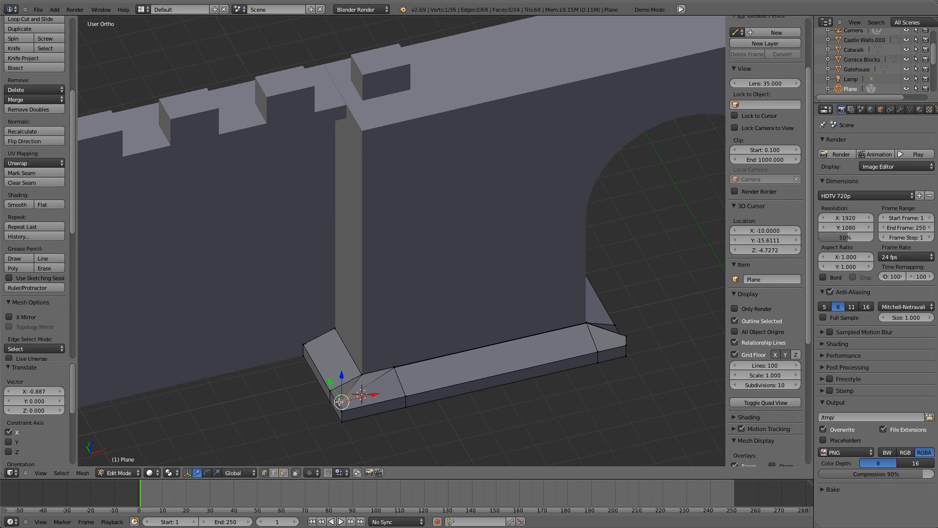
key(g)
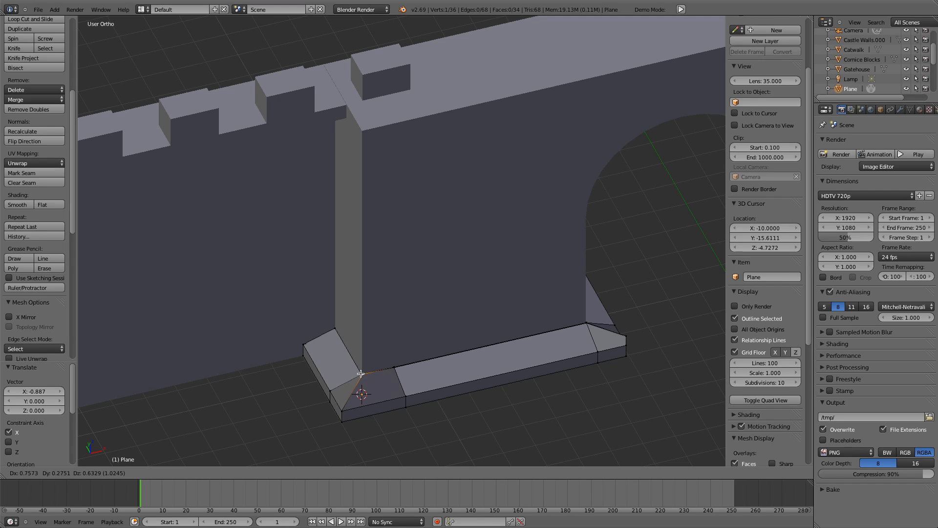
click(360, 376)
middle_drag(530, 410, 567, 407)
key(g)
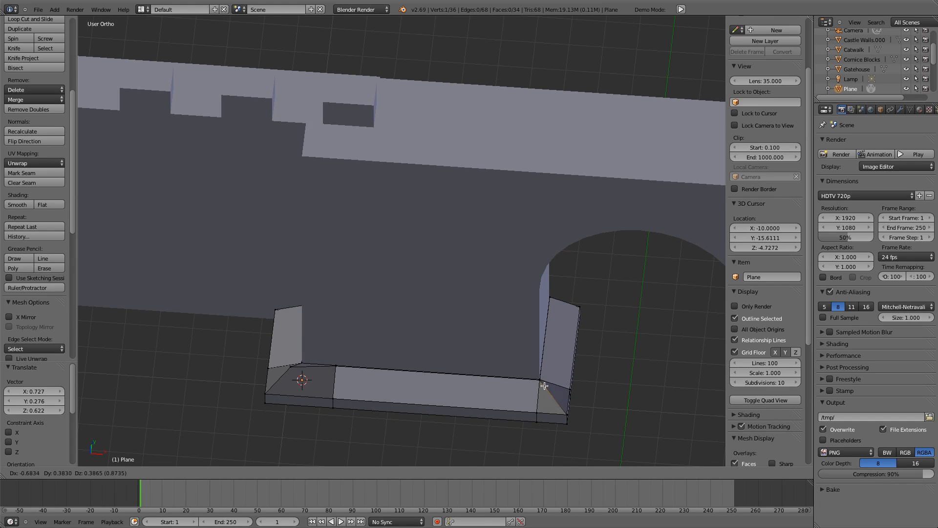
click(540, 380)
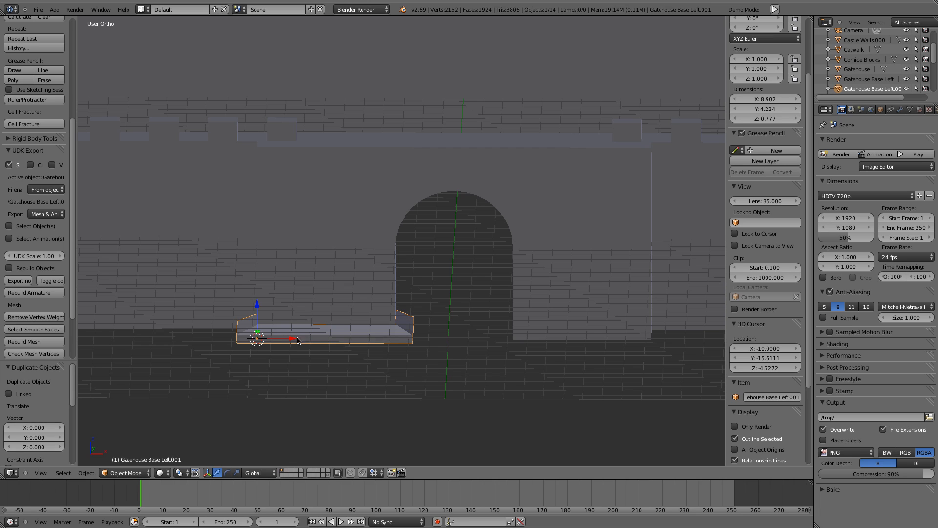
Duplicate the left gatehouse base and move the copy about 12.994 units along X to the arch's right side
key(shift+d)
key(x)
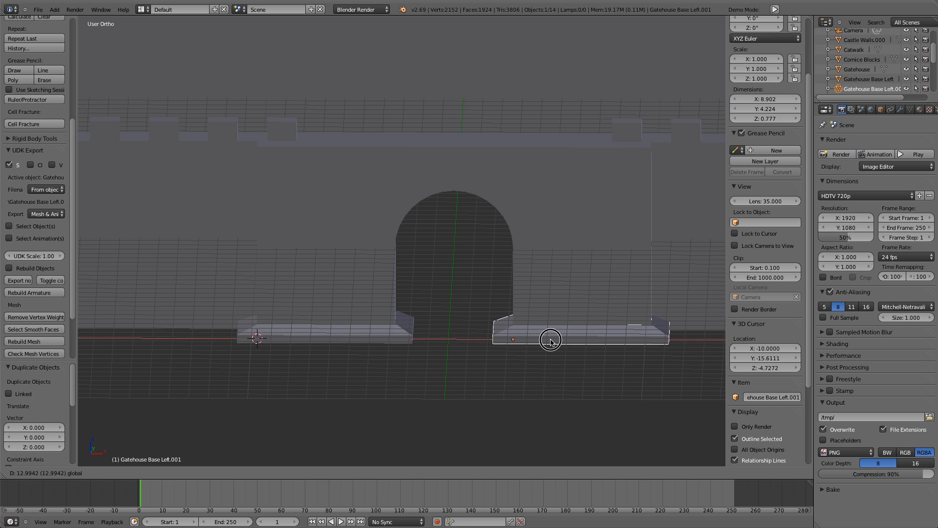
click(550, 341)
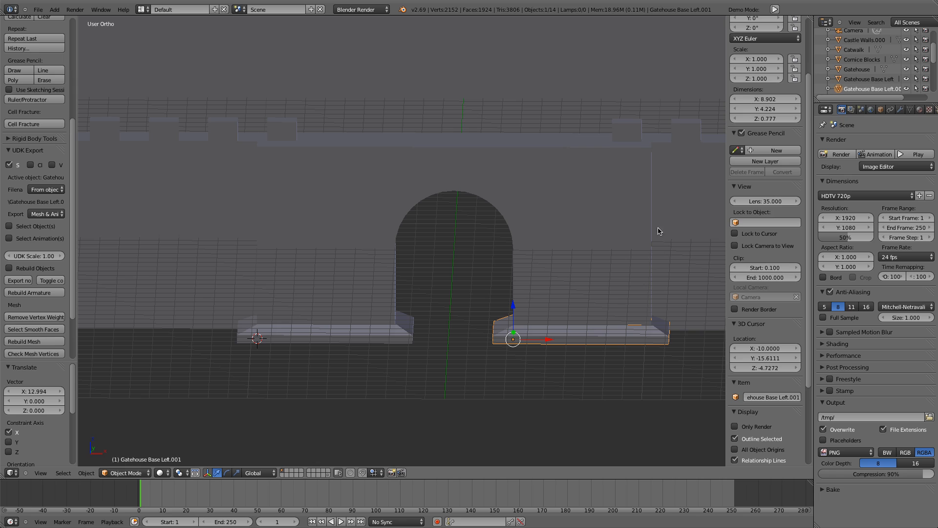
Mirror the duplicated base by setting its X scale to -1.0
scroll(761, 119, up, 3)
click(761, 119)
text(1.0)
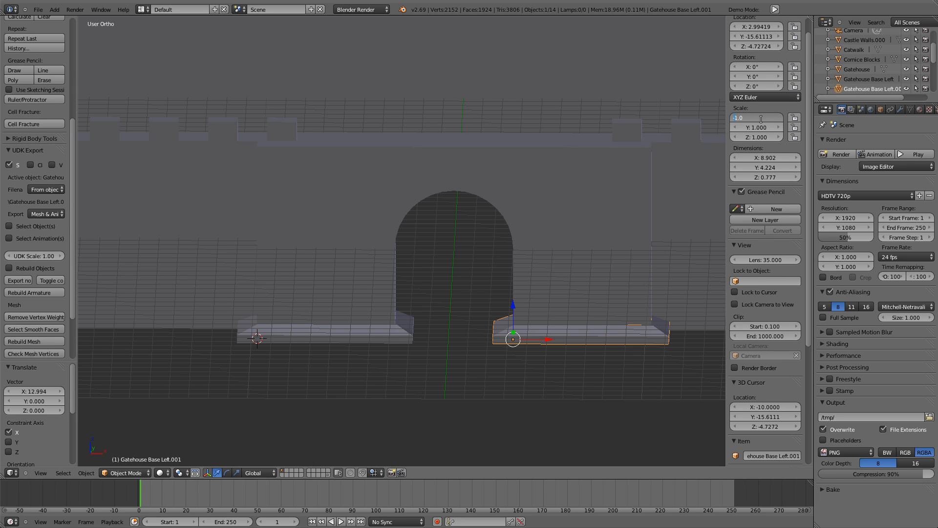
key(Return)
Move the mirrored base along X to about 10.087 so it wraps the gatehouse's right section
key(g)
key(x)
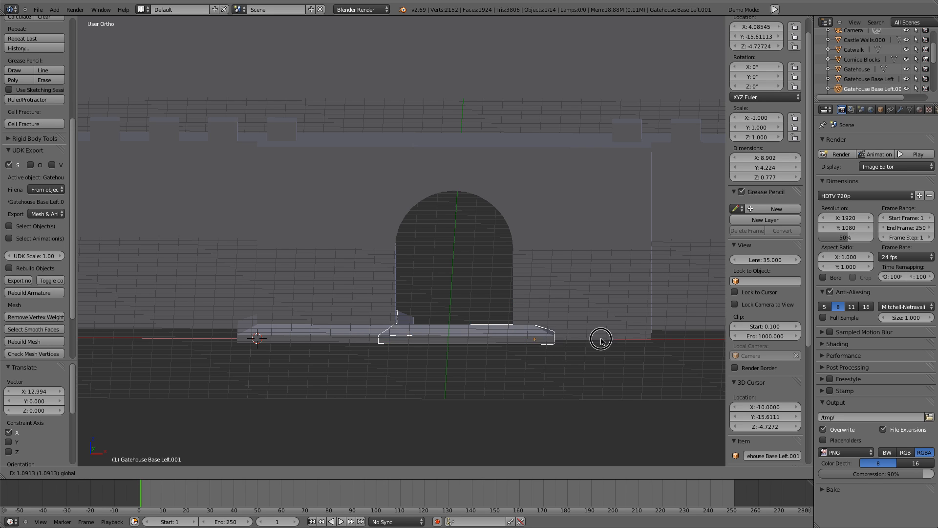
click(688, 345)
middle_drag(624, 379, 623, 412)
click(683, 358)
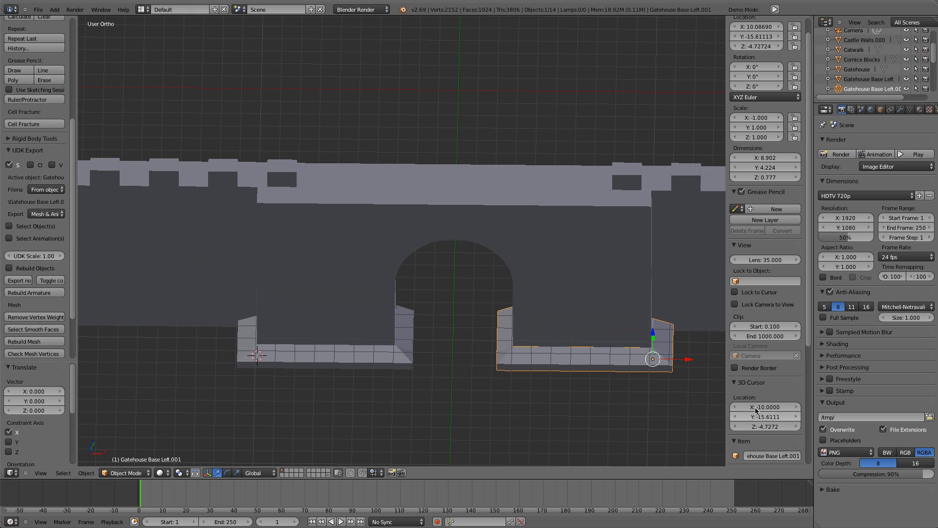
Rename the mirrored base object Gatehouse Base Right
scroll(773, 385, down, 2)
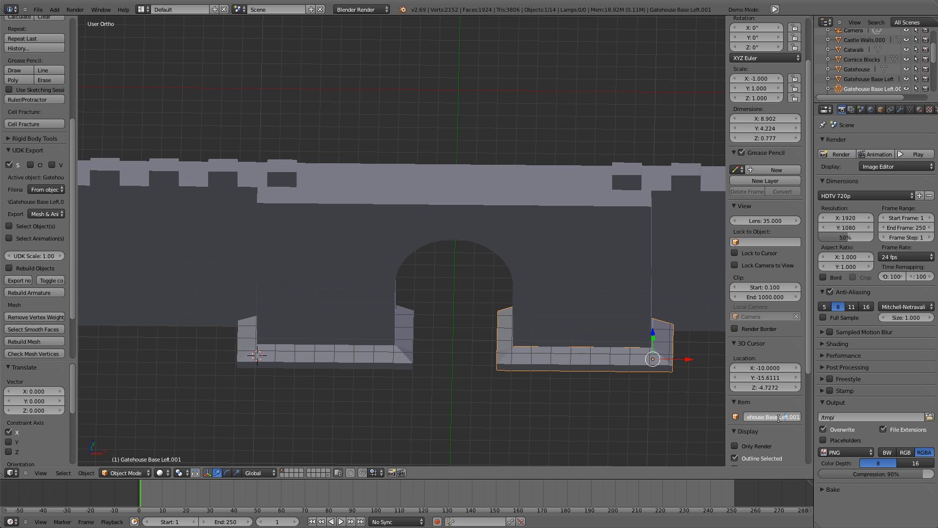
key(BackSpace)
text(Right)
key(Return)
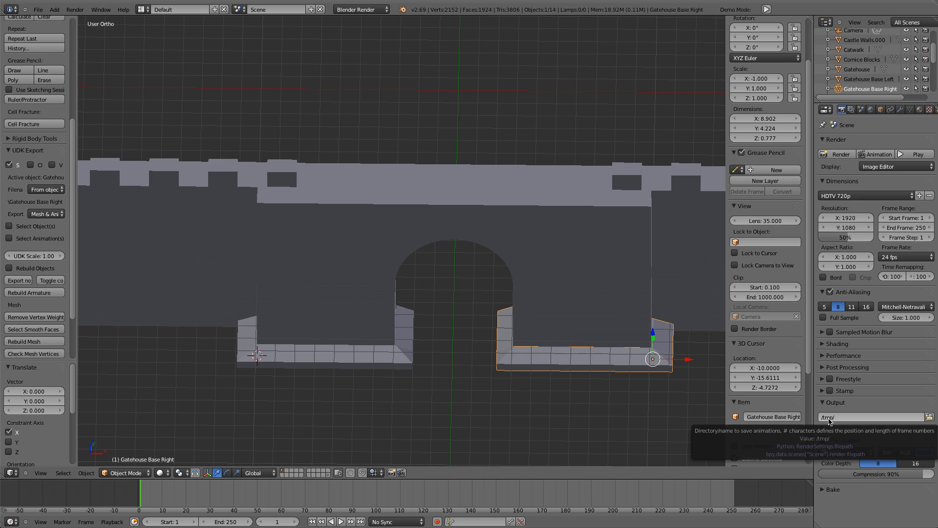
key(KP_7)
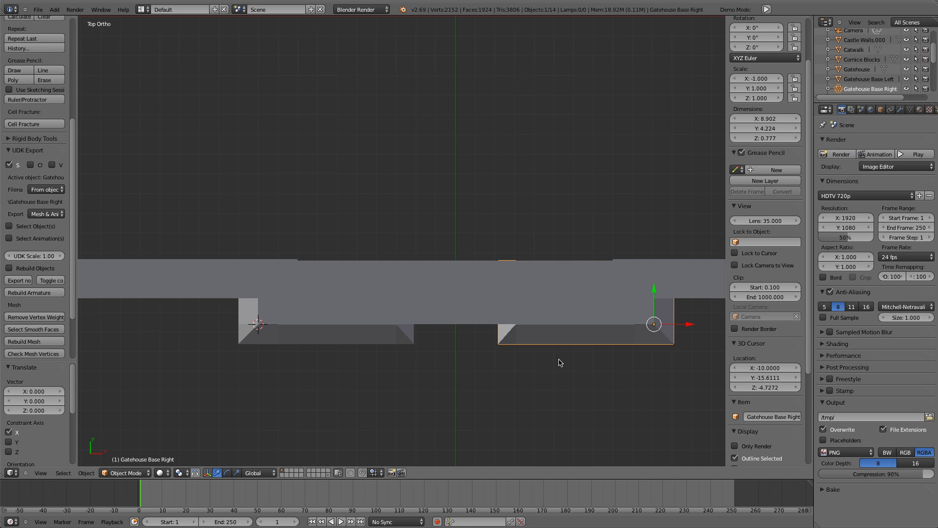
Show the scene in wireframe, deselect everything and add a cube at the gatehouse's front-left corner
key(z)
key(a)
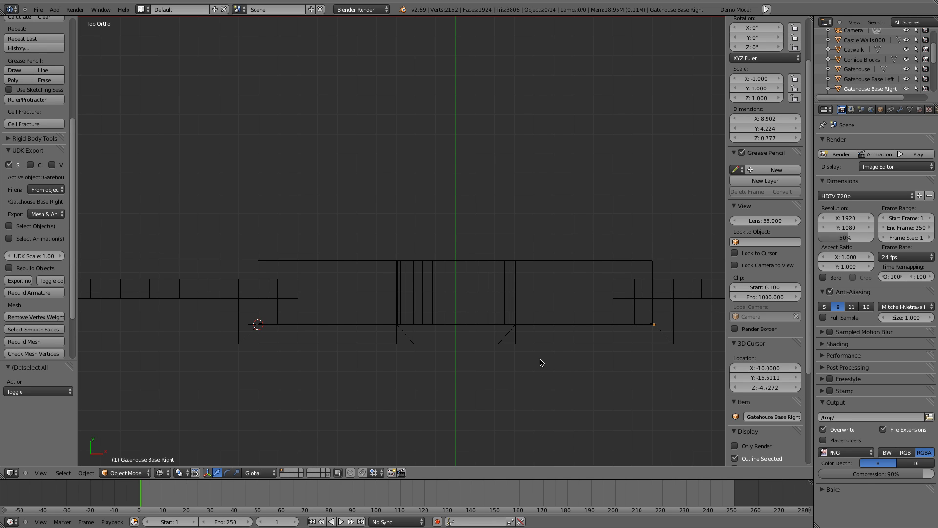
click(272, 317)
key(shift+a)
mouse_move(272, 317)
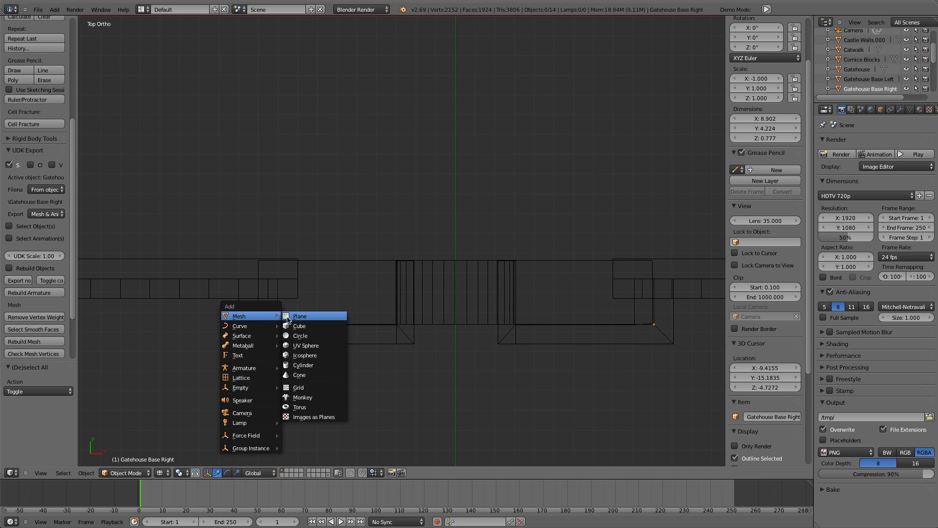
click(306, 328)
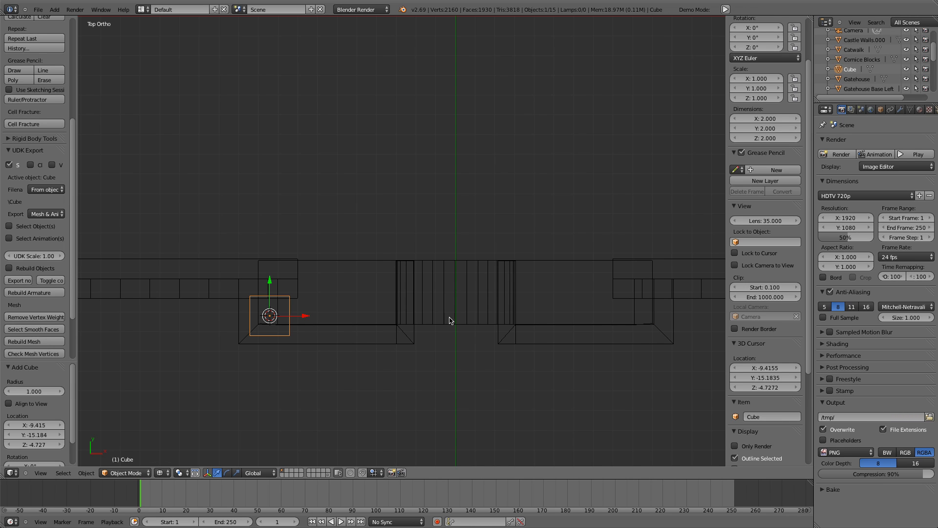
Set the new cube's X, Y and Z dimensions to 1
scroll(764, 133, up, 1)
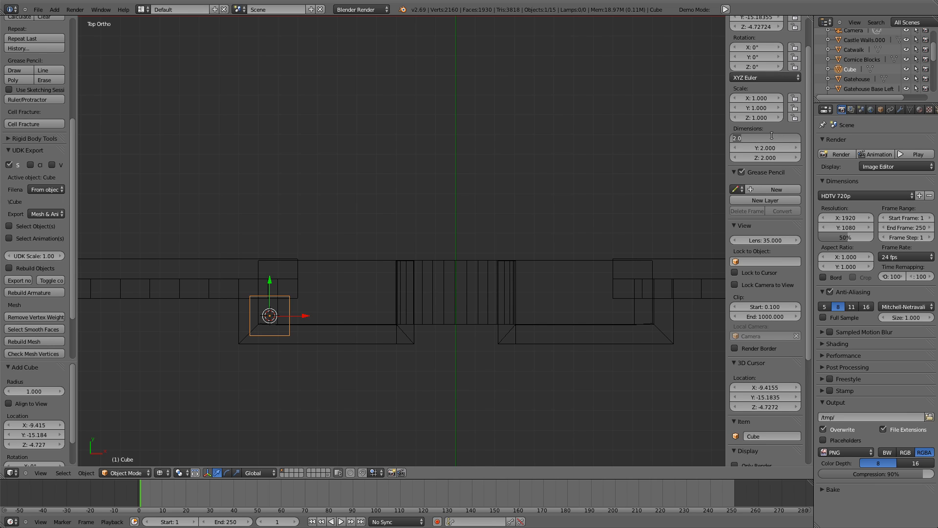
key(Tab)
text(1)
key(Tab)
text(1)
key(Return)
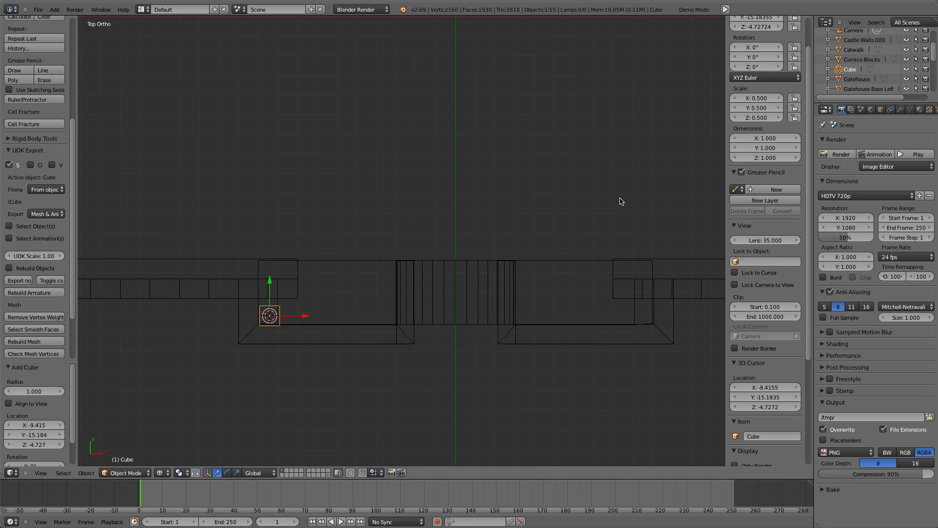
Align the cube with the gatehouse's front-left corner and raise it about 10.489 units along Z onto the wall top
drag(271, 285, 271, 283)
drag(304, 314, 303, 314)
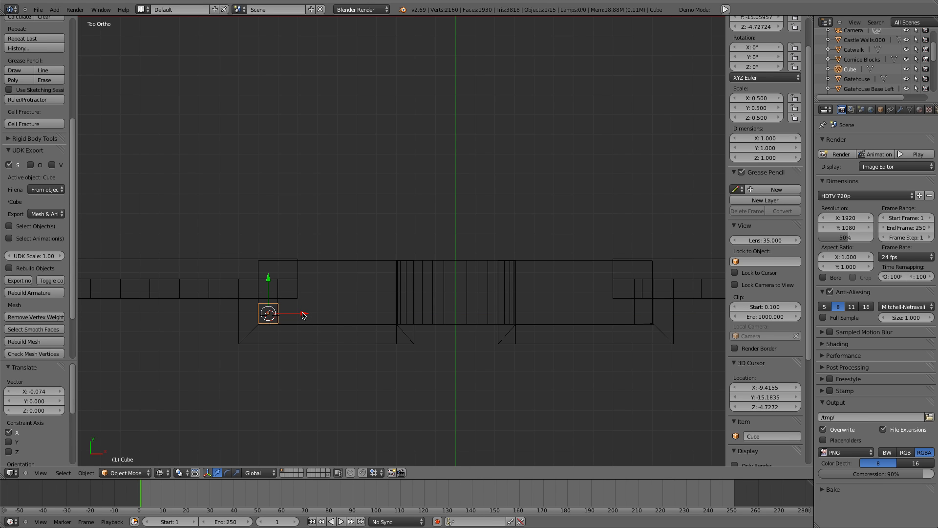
key(KP_1)
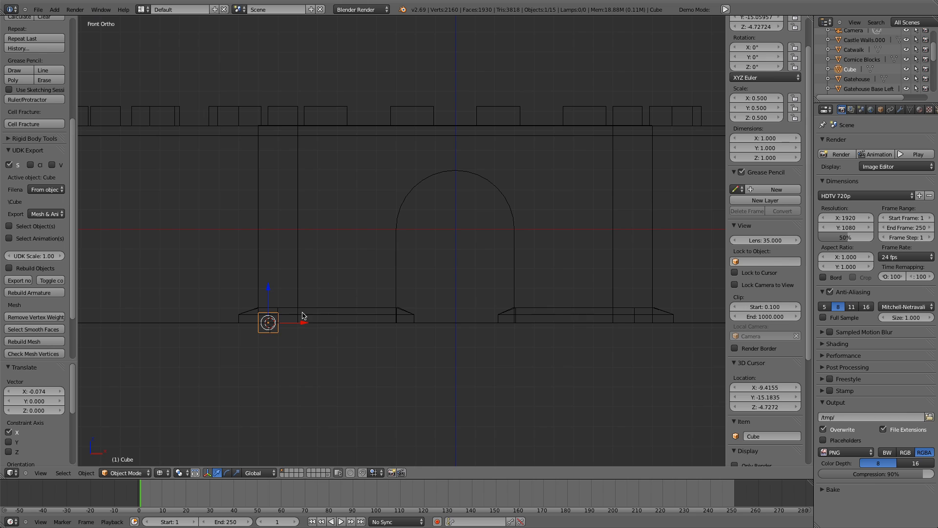
drag(264, 290, 275, 86)
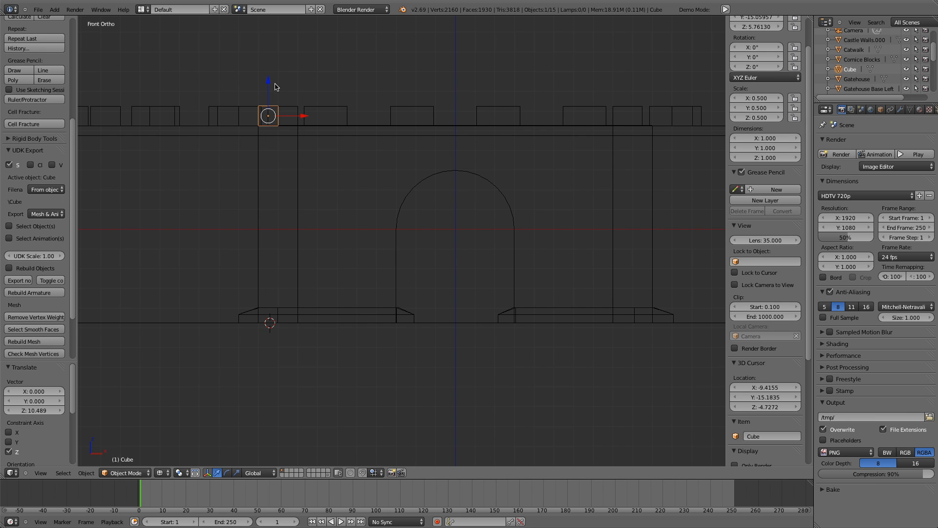
Add an Array modifier to the cube with a constant X offset of 2.22
click(900, 110)
click(880, 143)
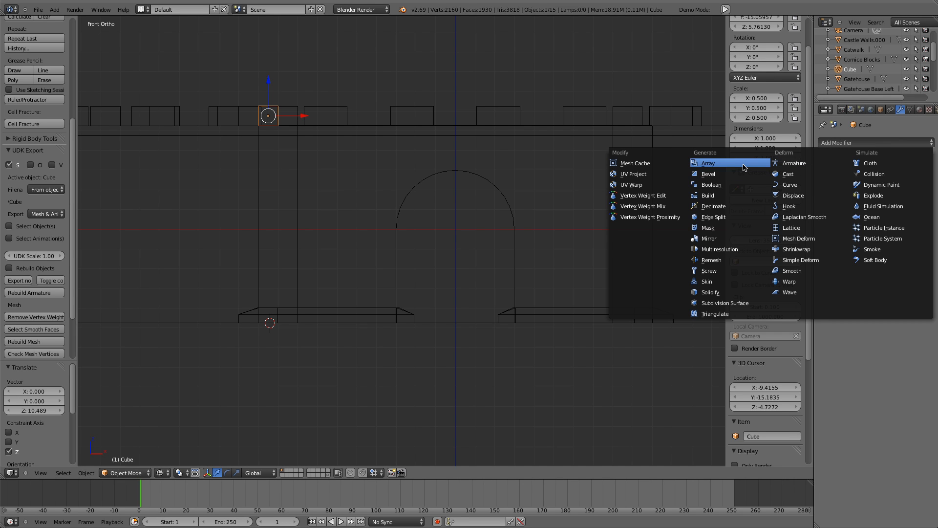
click(716, 161)
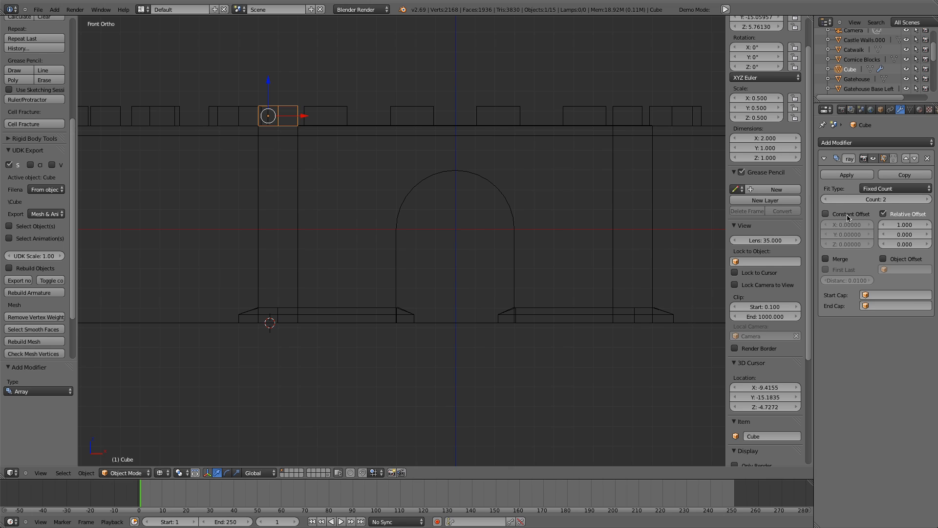
click(848, 218)
click(847, 224)
key(Return)
Set the array count to 10 with Relative Offset enabled alongside the constant offset
click(928, 199)
click(929, 200)
click(929, 201)
click(928, 200)
click(929, 200)
click(928, 201)
click(929, 201)
click(928, 201)
click(883, 213)
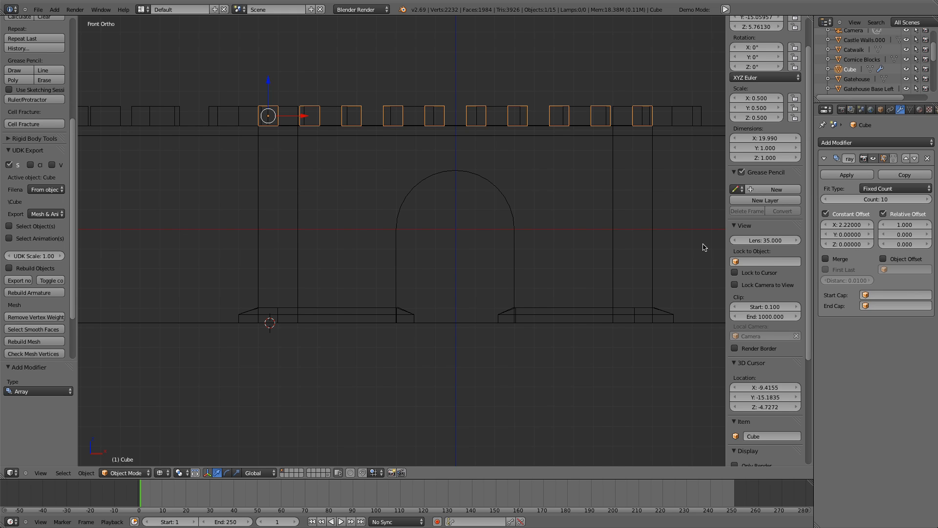
Rename the arrayed cube object Gatehouse Cornice Blocks
click(772, 435)
text(G)
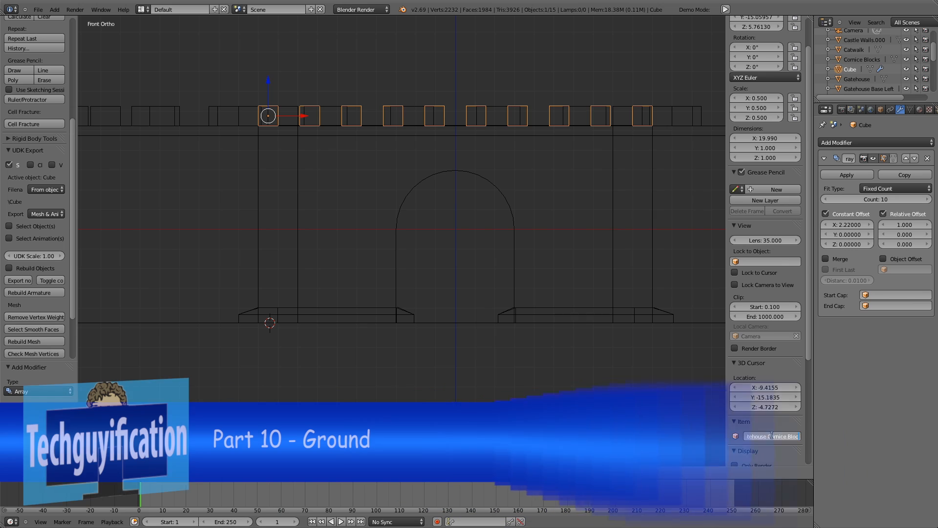
key(Return)
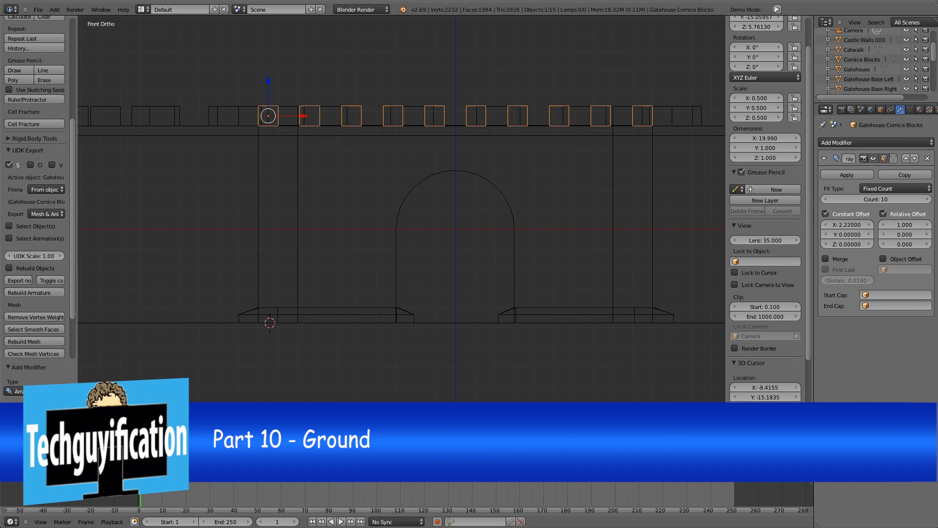
Select all the castle objects and raise them about 4.833 units along Z so their bases sit at ground level
key(a)
key(Home)
key(a)
drag(421, 158, 427, 117)
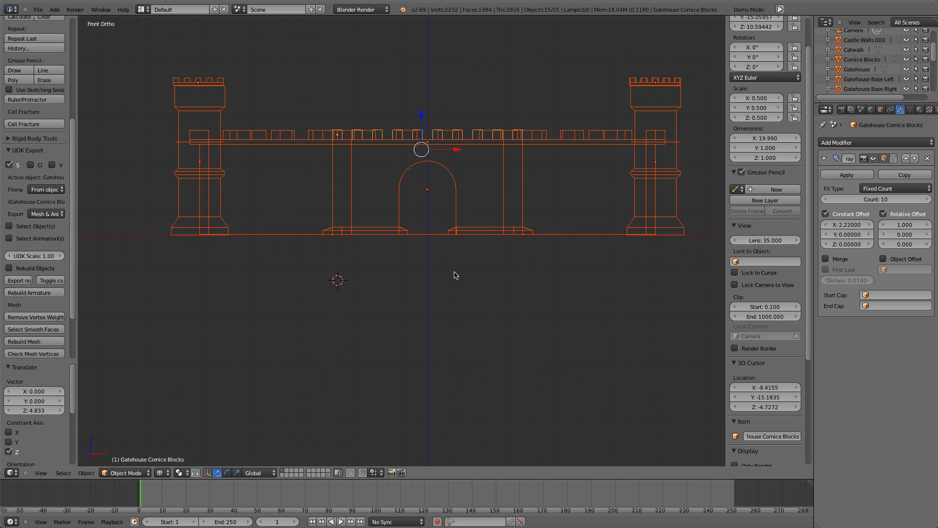
Set the 3D cursor location to 0, 0, 0 and add a plane there
click(769, 387)
text(0)
key(Tab)
text(0)
key(Tab)
text(0)
key(Return)
key(shift+a)
mouse_move(514, 335)
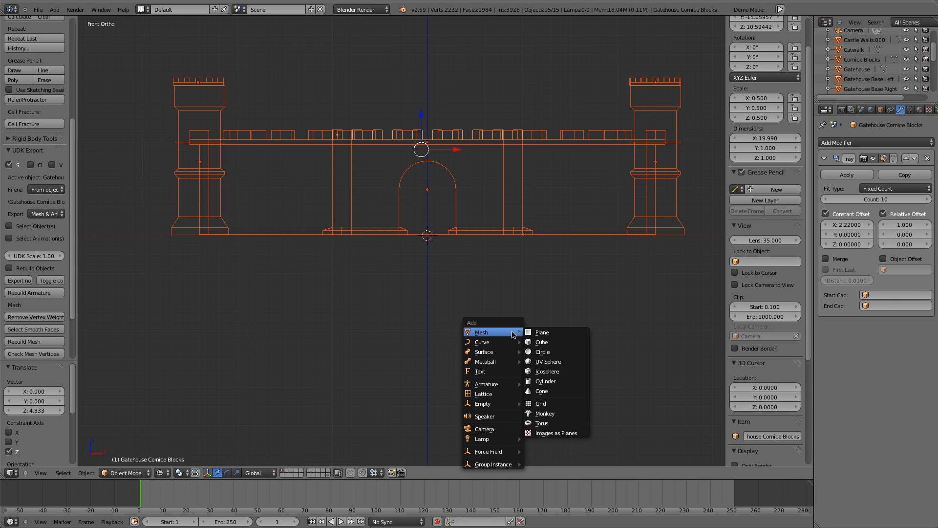
click(551, 335)
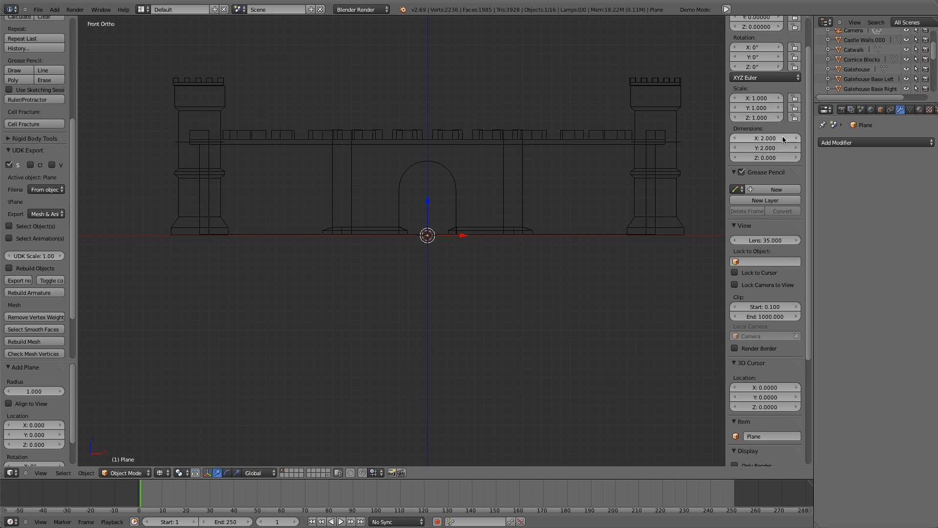
Set the ground plane's X and Y dimensions to 100
scroll(782, 136, up, 2)
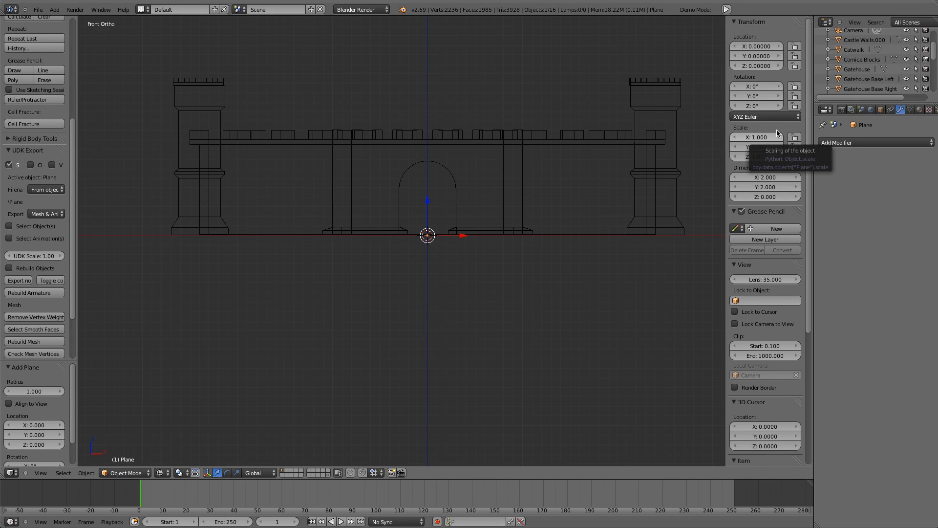
click(770, 177)
text(100)
key(Return)
click(771, 186)
text(100)
key(Return)
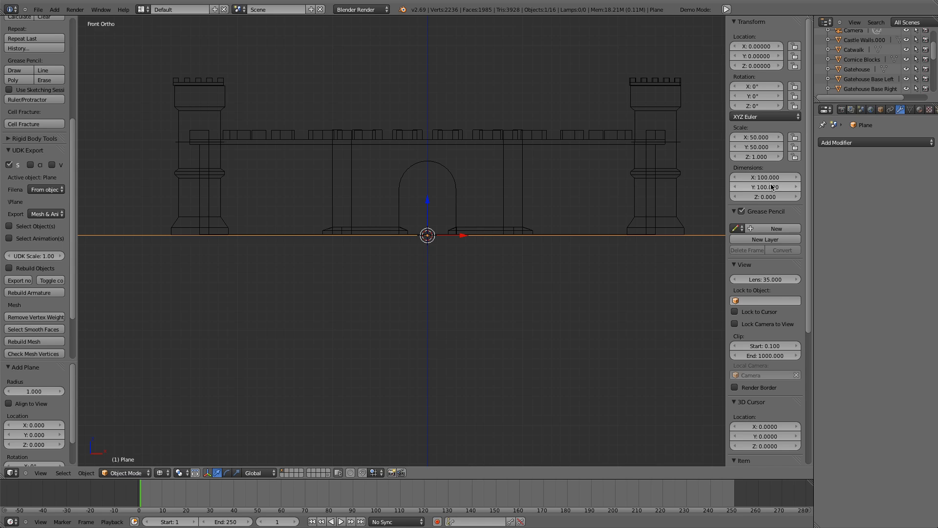